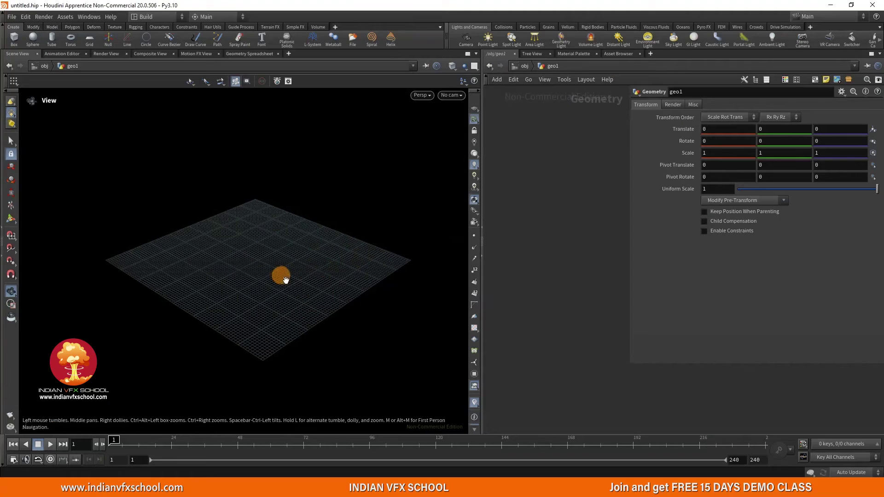
- Add a Test Geometry: Crag node to the empty geometry network
{"action": "left_click_drag", "start_coordinate": [285, 280], "coordinate": [482, 106]}
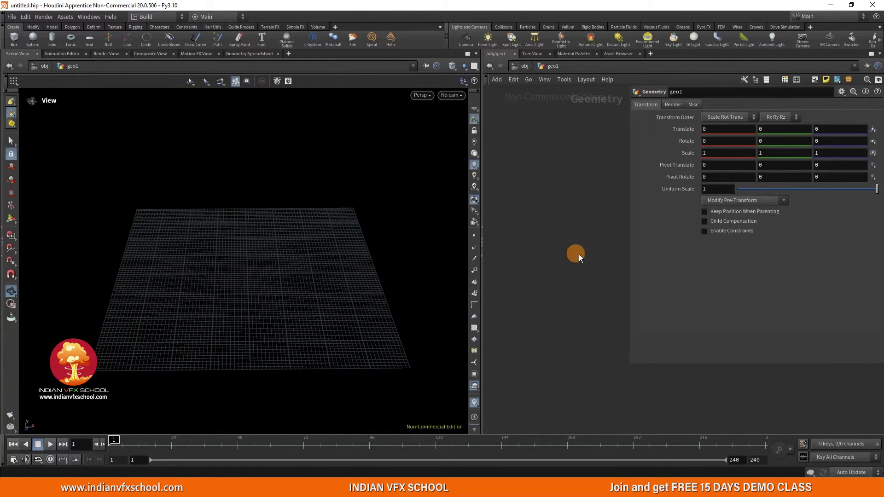
{"action": "left_click_drag", "start_coordinate": [628, 366], "coordinate": [692, 277]}
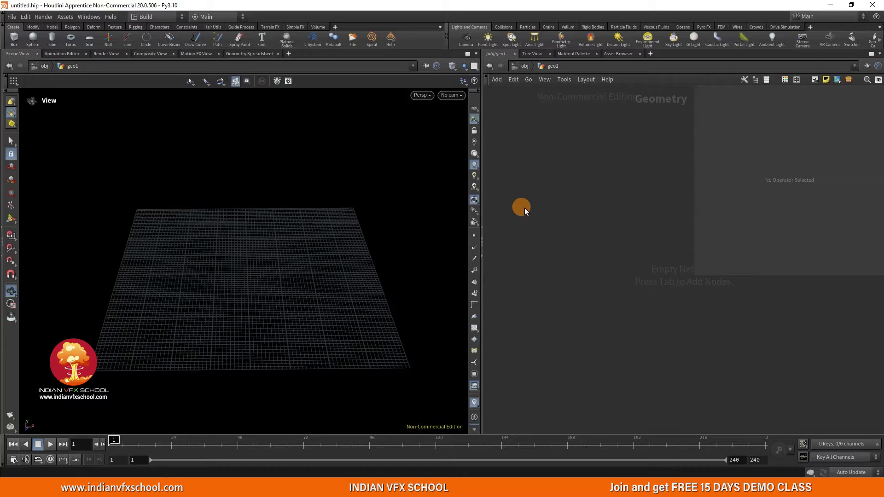
{"action": "key", "text": "Tab"}
{"action": "type", "text": "cra"}
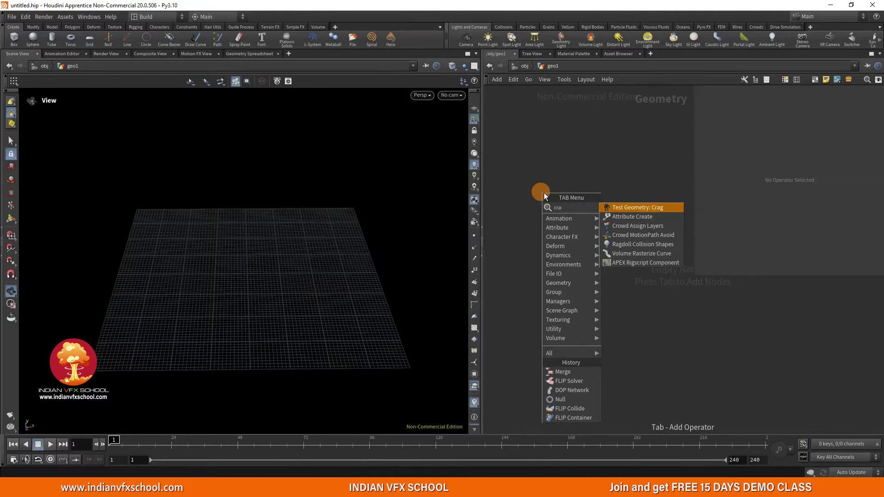
{"action": "key", "text": "Return"}
{"action": "left_click", "coordinate": [543, 193]}
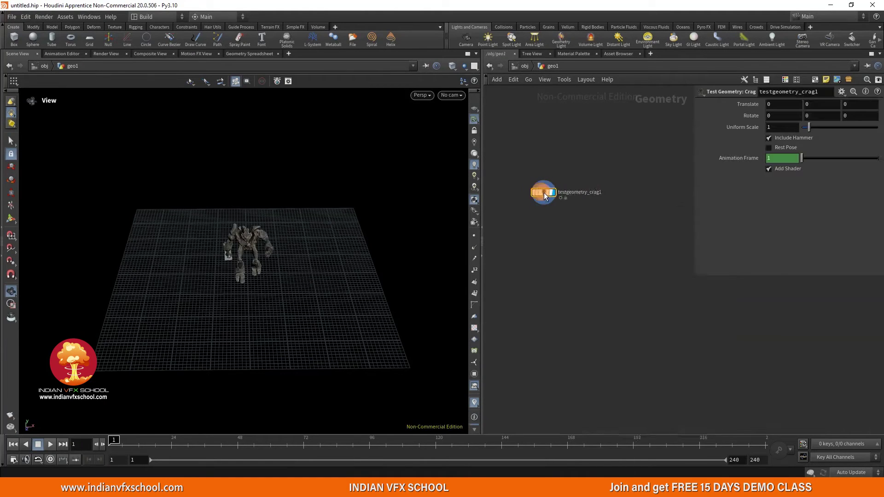
{"action": "left_click_drag", "start_coordinate": [562, 195], "coordinate": [634, 188]}
- Examine the Crag character from several angles and scrub through its animation
{"action": "left_click_drag", "start_coordinate": [272, 280], "coordinate": [345, 286]}
{"action": "left_click_drag", "start_coordinate": [249, 295], "coordinate": [226, 304]}
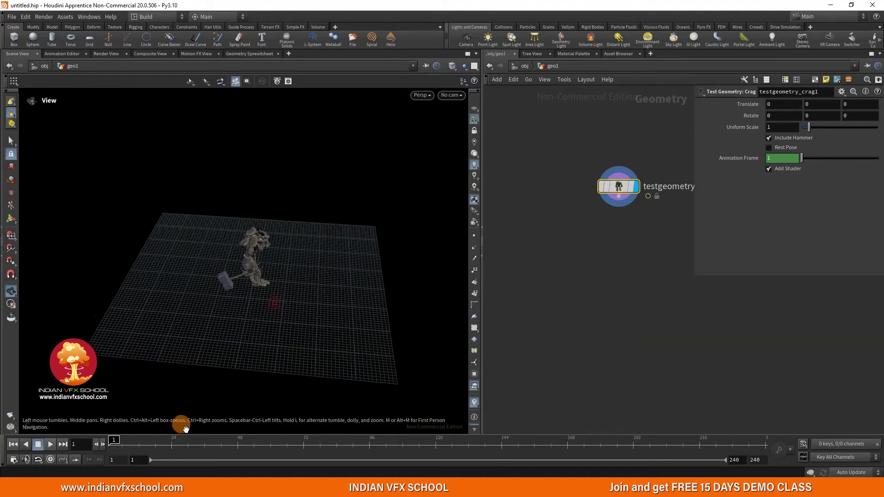
{"action": "left_click_drag", "start_coordinate": [111, 443], "coordinate": [567, 443]}
{"action": "left_click_drag", "start_coordinate": [433, 426], "coordinate": [46, 383]}
{"action": "left_click_drag", "start_coordinate": [157, 239], "coordinate": [198, 269]}
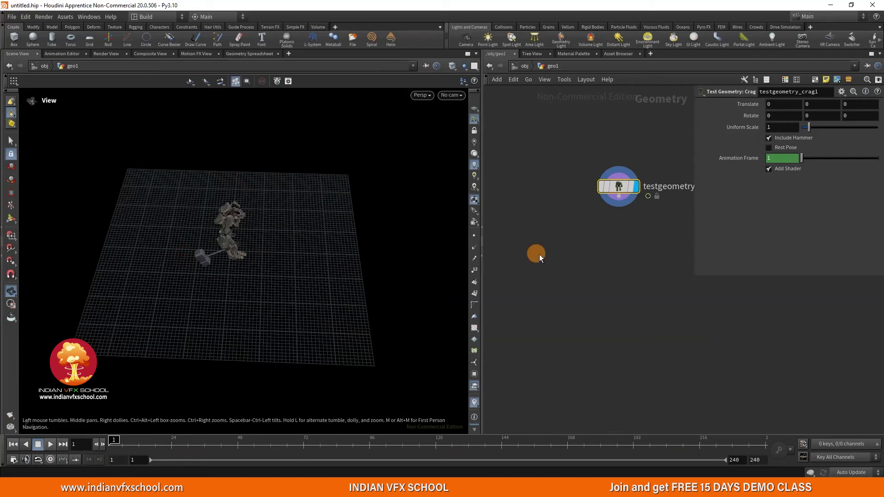
- Add a Box node beside the Crag node and turn on its template display
{"action": "middle_click_drag", "start_coordinate": [547, 259], "coordinate": [581, 264]}
{"action": "key", "text": "Tab"}
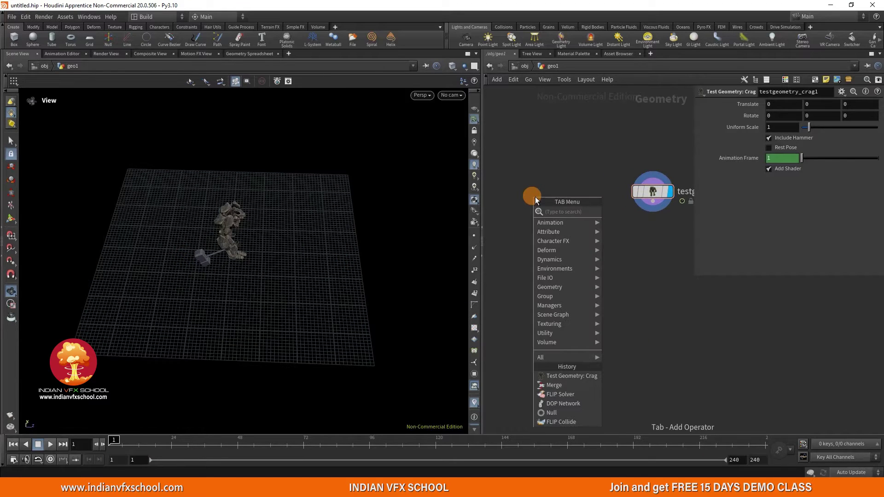
{"action": "type", "text": "box"}
{"action": "key", "text": "Return"}
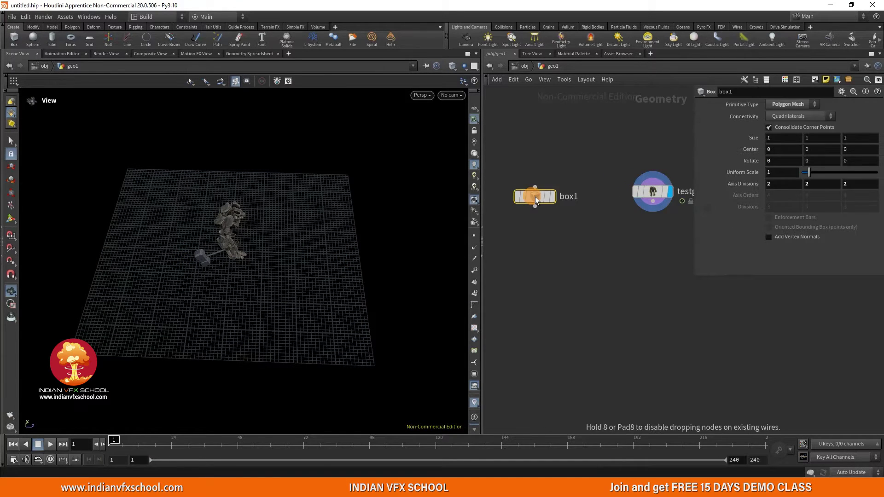
{"action": "left_click", "coordinate": [535, 197]}
{"action": "left_click_drag", "start_coordinate": [535, 197], "coordinate": [530, 192]}
{"action": "left_click", "coordinate": [542, 190]}
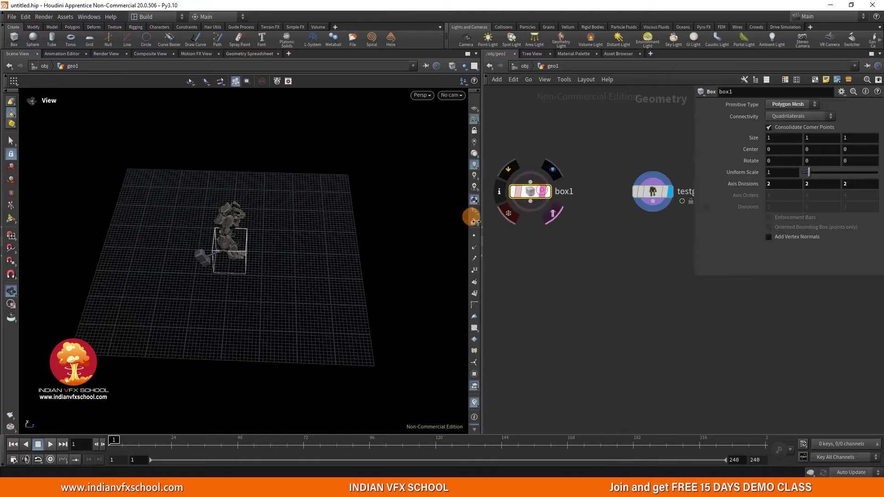
- Resize and position the box with its handles to about 3.6 × 3.1 × 4.7, enclosing the Crag character with its base on the ground
{"action": "mouse_move", "coordinate": [221, 258]}
{"action": "left_mouse_down"}
{"action": "mouse_move", "coordinate": [211, 248]}
{"action": "mouse_move", "coordinate": [217, 169]}
{"action": "mouse_move", "coordinate": [223, 249]}
{"action": "left_mouse_up"}
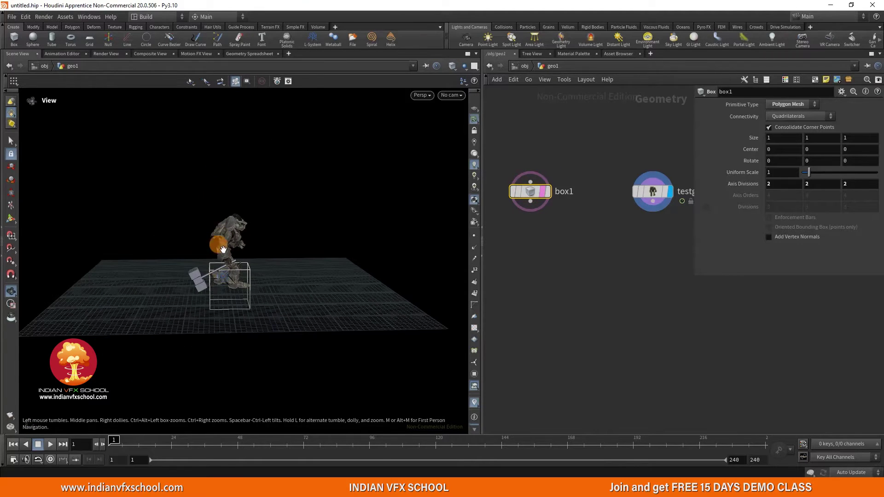
{"action": "left_click", "coordinate": [11, 218]}
{"action": "middle_click_drag", "start_coordinate": [808, 148], "coordinate": [848, 149]}
{"action": "left_click_drag", "start_coordinate": [237, 244], "coordinate": [347, 269]}
{"action": "key", "text": "space"}
{"action": "left_click_drag", "start_coordinate": [268, 166], "coordinate": [268, 179]}
{"action": "key", "text": "space"}
{"action": "left_click_drag", "start_coordinate": [250, 244], "coordinate": [243, 187]}
{"action": "key", "text": "space"}
{"action": "left_click_drag", "start_coordinate": [189, 330], "coordinate": [265, 270]}
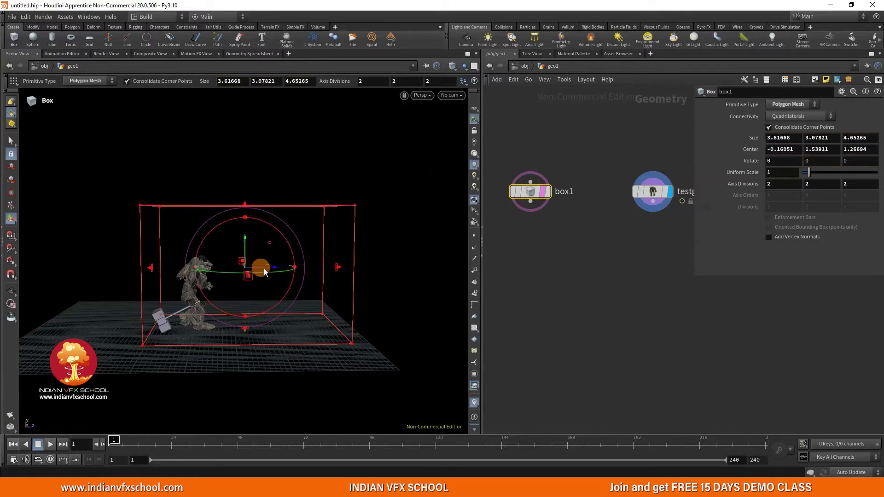
{"action": "key", "text": "space"}
- Turn off the box's template display and make it the displayed node instead of Crag
{"action": "scroll", "coordinate": [574, 253], "scroll_direction": "down", "scroll_amount": 3}
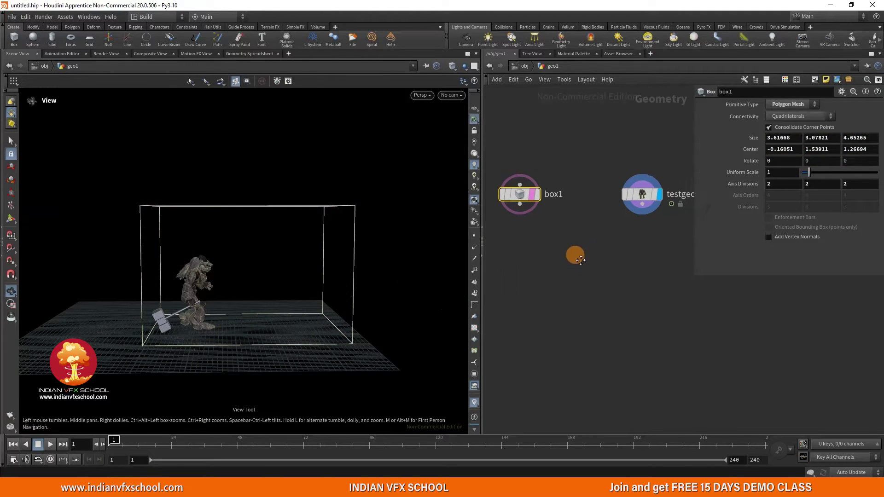
{"action": "middle_click_drag", "start_coordinate": [515, 235], "coordinate": [549, 233]}
{"action": "scroll", "coordinate": [548, 234], "scroll_direction": "up", "scroll_amount": 2}
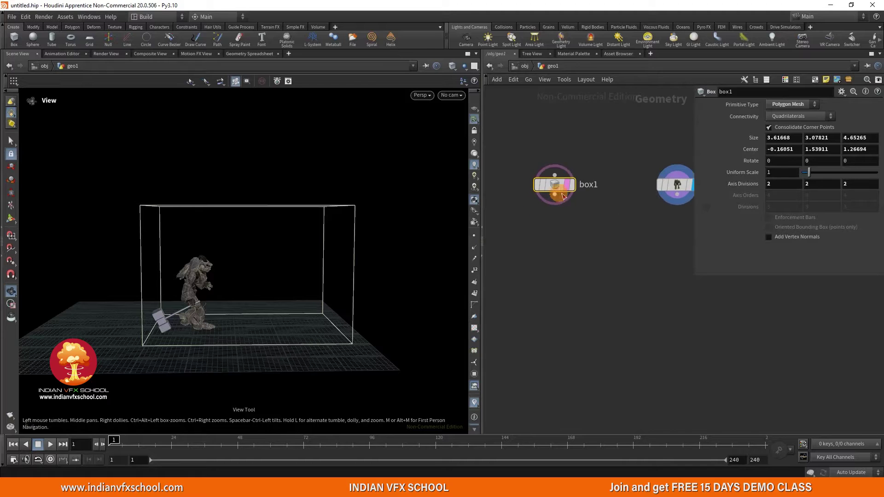
{"action": "left_click", "coordinate": [564, 187]}
{"action": "left_click", "coordinate": [571, 184]}
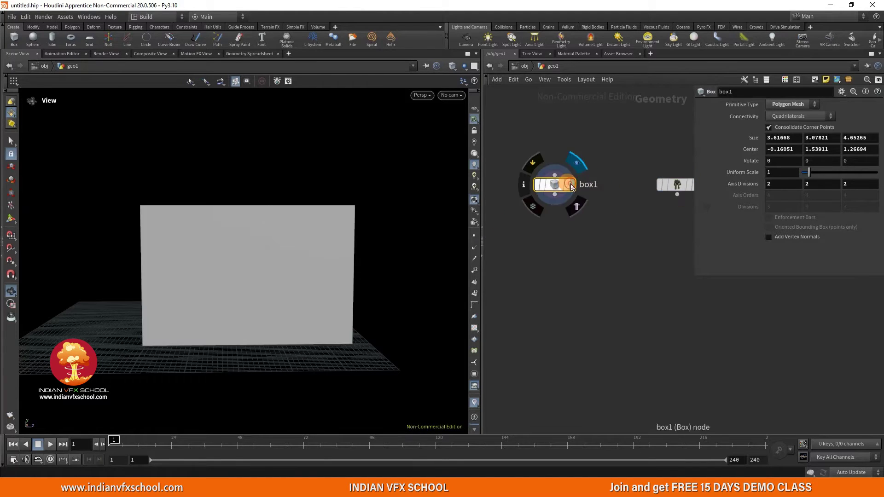
{"action": "middle_click_drag", "start_coordinate": [241, 266], "coordinate": [229, 259]}
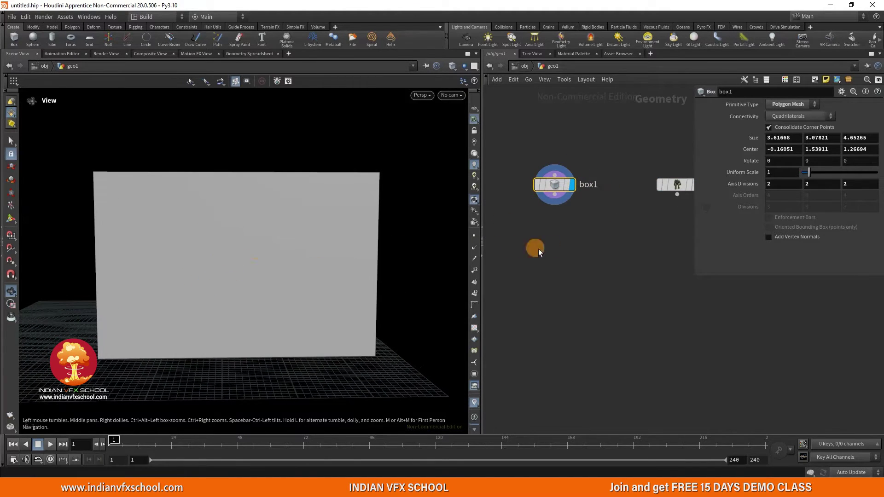
- Add a FLIP Container node below the box, fed by the box geometry
{"action": "key", "text": "Tab"}
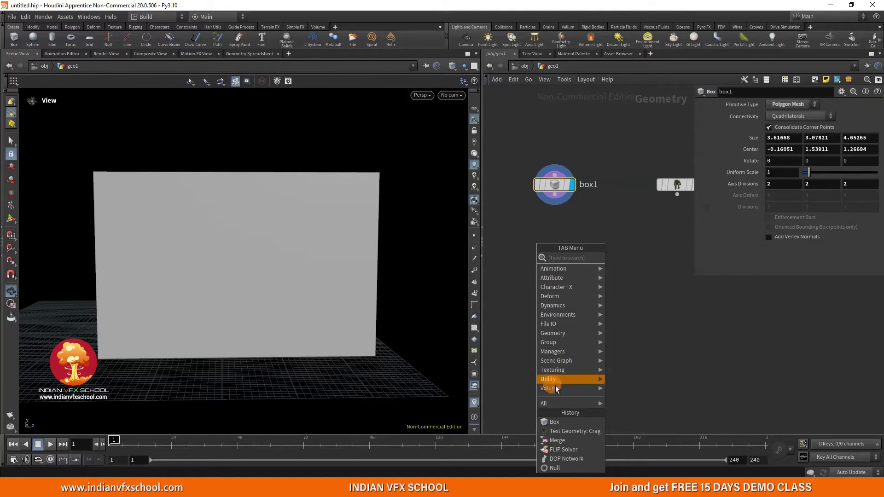
{"action": "mouse_move", "coordinate": [577, 298]}
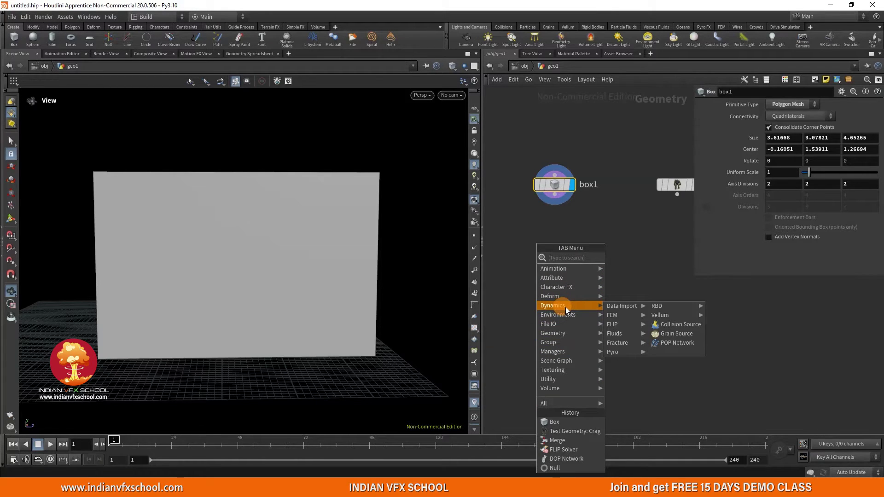
{"action": "mouse_move", "coordinate": [618, 322]}
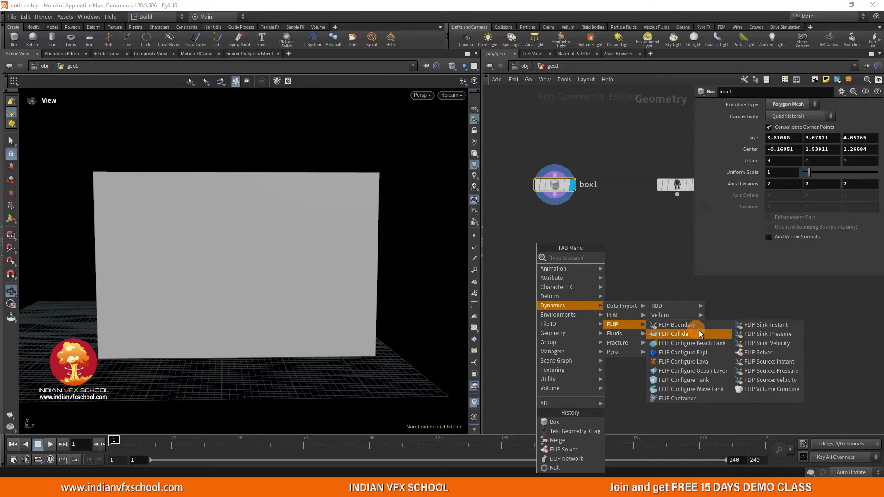
{"action": "left_click", "coordinate": [679, 393]}
{"action": "left_click", "coordinate": [555, 243]}
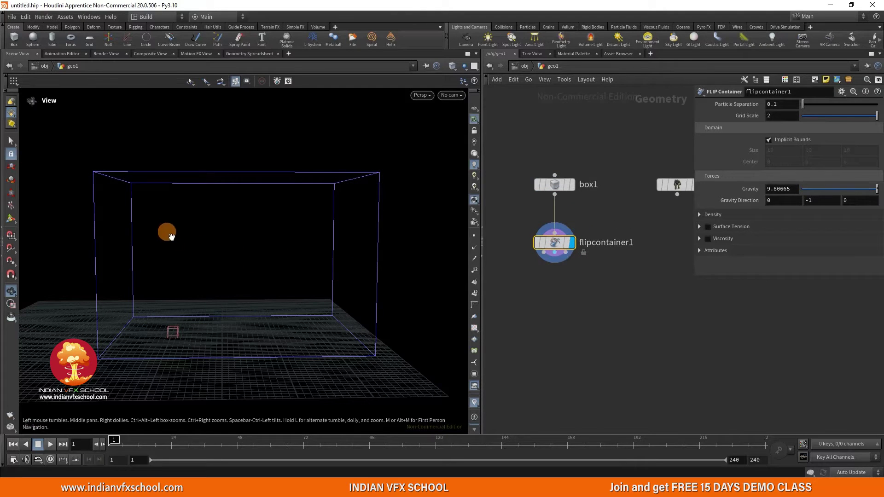
{"action": "middle_click_drag", "start_coordinate": [557, 292], "coordinate": [552, 282]}
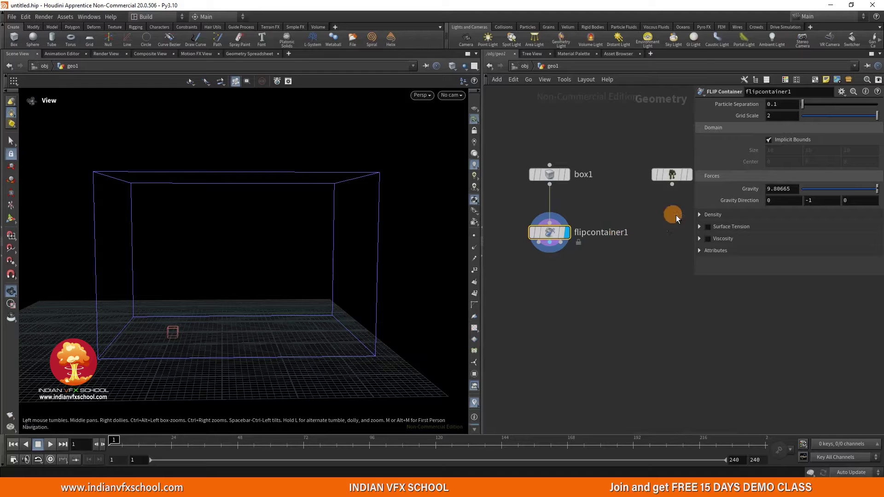
{"action": "middle_click_drag", "start_coordinate": [601, 298], "coordinate": [589, 253]}
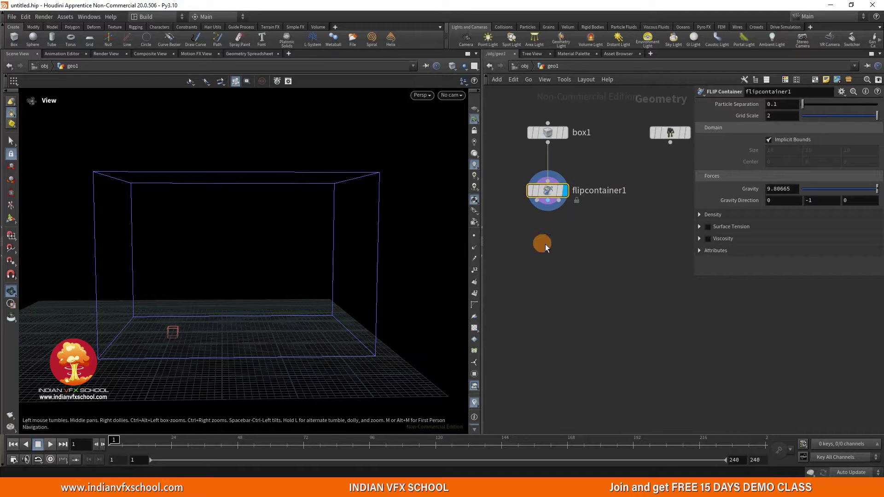
{"action": "key", "text": "Tab"}
{"action": "type", "text": "fli"}
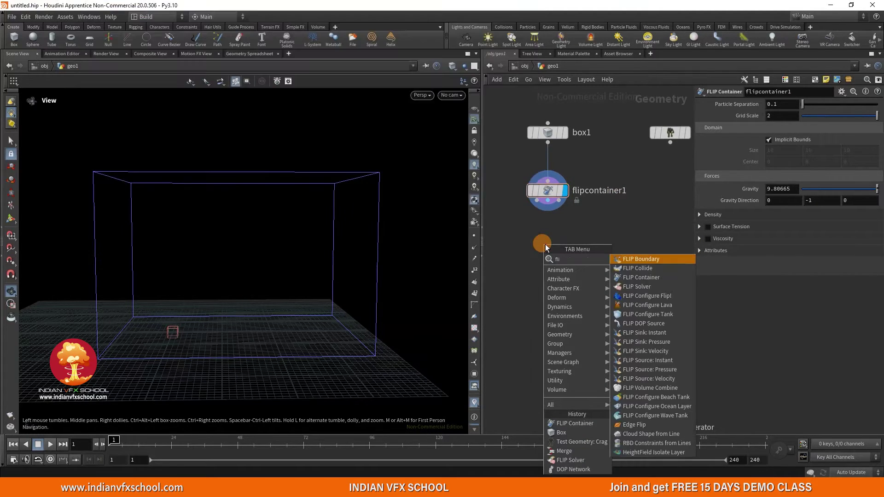
{"action": "type", "text": "pc"}
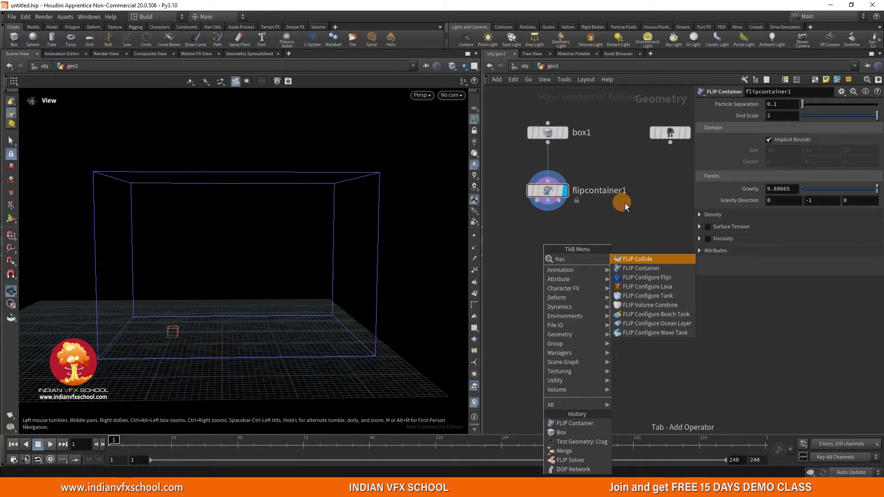
{"action": "key", "text": "Escape"}
- Add a FLIP Collide node below the FLIP Container, wired to the container's three outputs
{"action": "key", "text": "Tab"}
{"action": "mouse_move", "coordinate": [554, 340]}
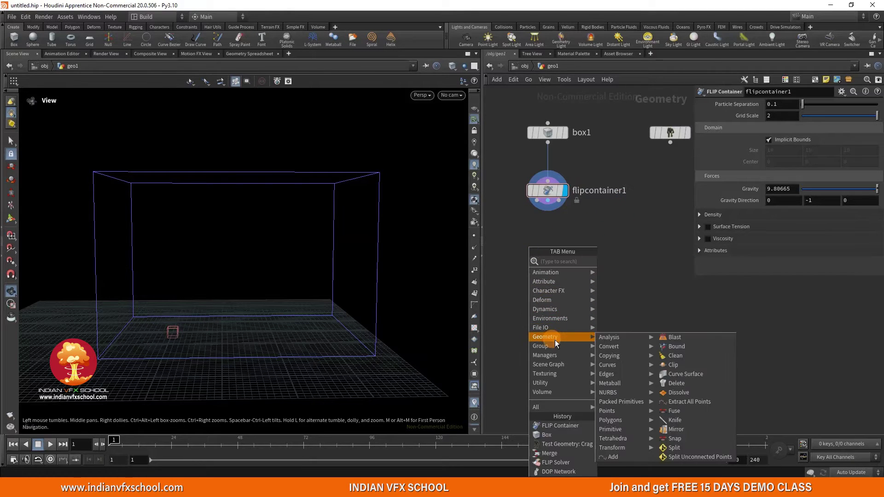
{"action": "mouse_move", "coordinate": [554, 308]}
{"action": "mouse_move", "coordinate": [609, 329]}
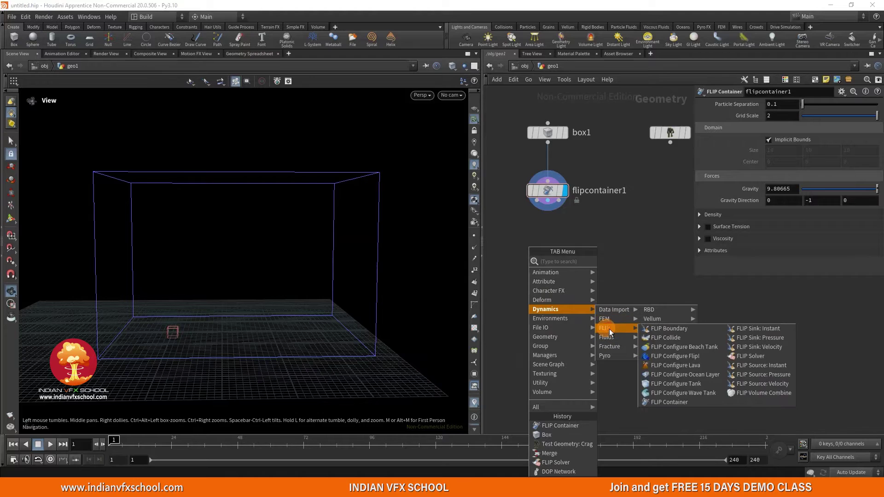
{"action": "left_click", "coordinate": [678, 339]}
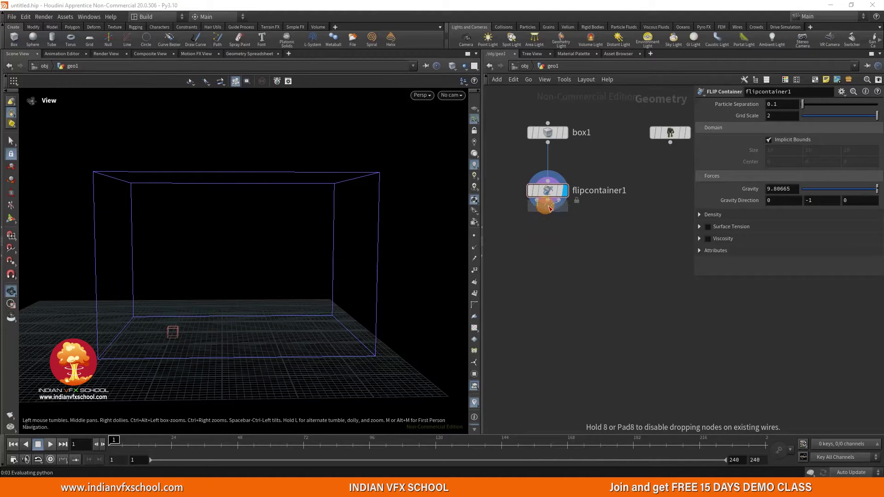
{"action": "left_click", "coordinate": [552, 226]}
{"action": "left_click_drag", "start_coordinate": [553, 231], "coordinate": [554, 272]}
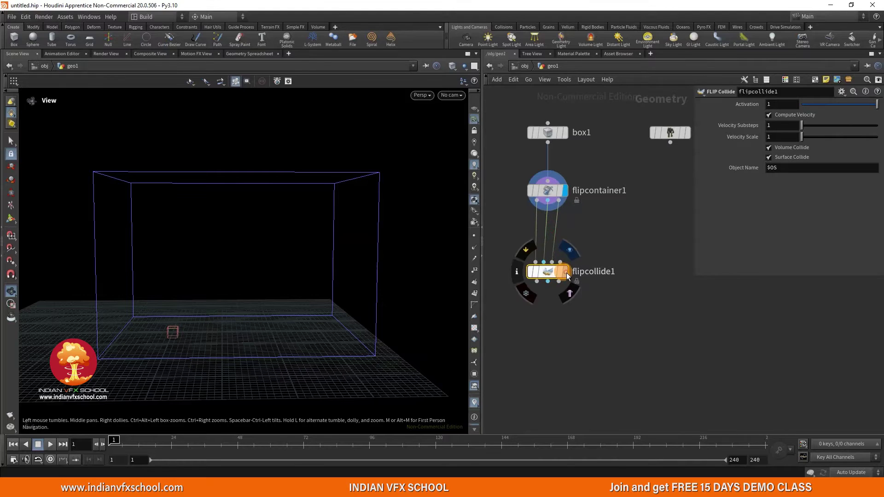
- Display the FLIP Collide node and connect the Crag geometry to its fourth input as the collider
{"action": "left_click", "coordinate": [567, 272]}
{"action": "key", "text": "l"}
{"action": "left_click", "coordinate": [673, 174]}
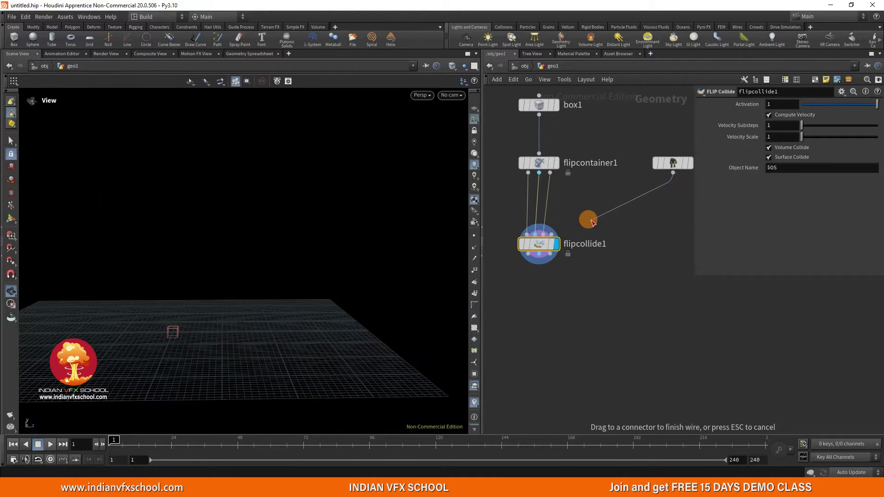
{"action": "left_click", "coordinate": [552, 235]}
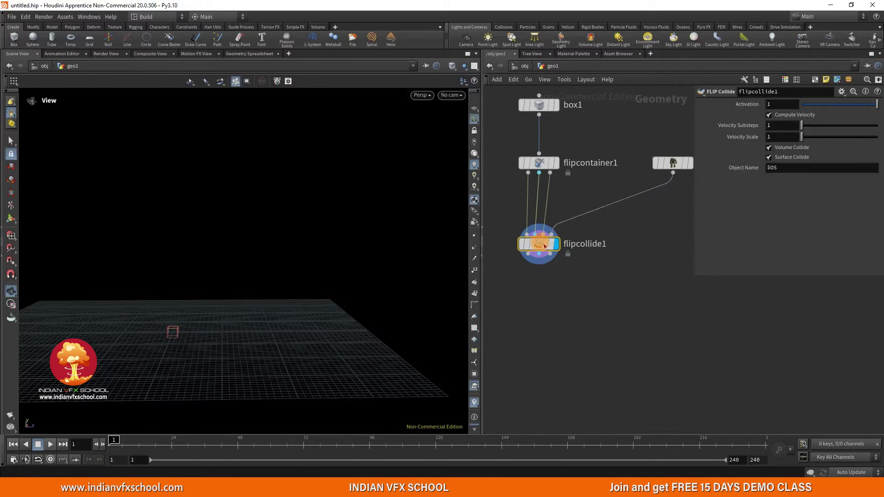
{"action": "mouse_move", "coordinate": [131, 291]}
{"action": "left_mouse_down"}
{"action": "mouse_move", "coordinate": [79, 296]}
{"action": "mouse_move", "coordinate": [129, 301]}
{"action": "left_mouse_up"}
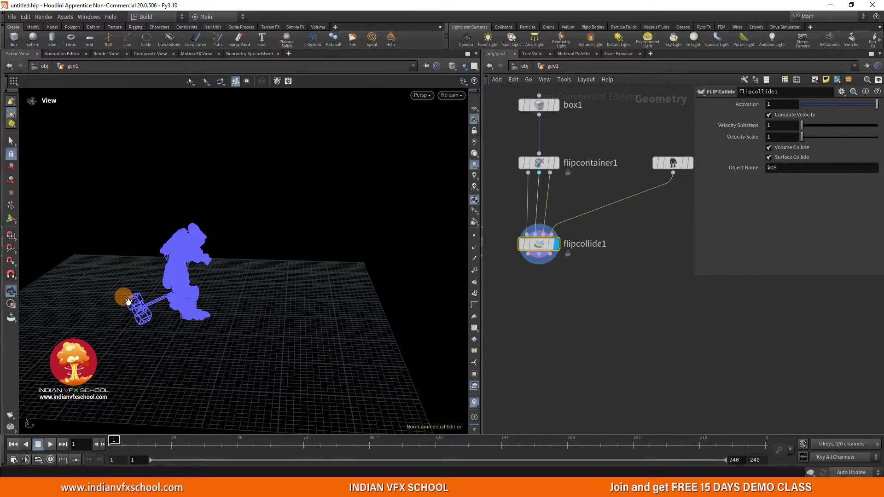
- Add a FLIP Solver node below FLIP Collide, wired to that node's three outputs
{"action": "middle_click_drag", "start_coordinate": [524, 272], "coordinate": [534, 258]}
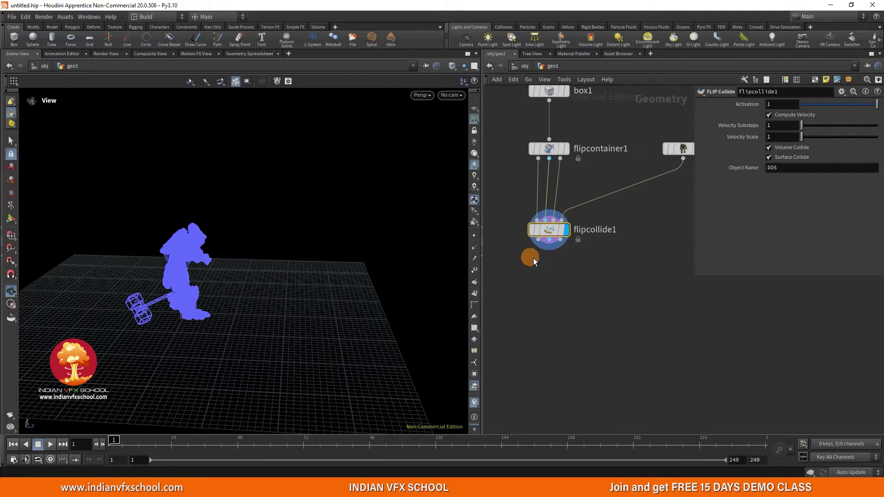
{"action": "middle_click_drag", "start_coordinate": [549, 291], "coordinate": [543, 268]}
{"action": "key", "text": "Tab"}
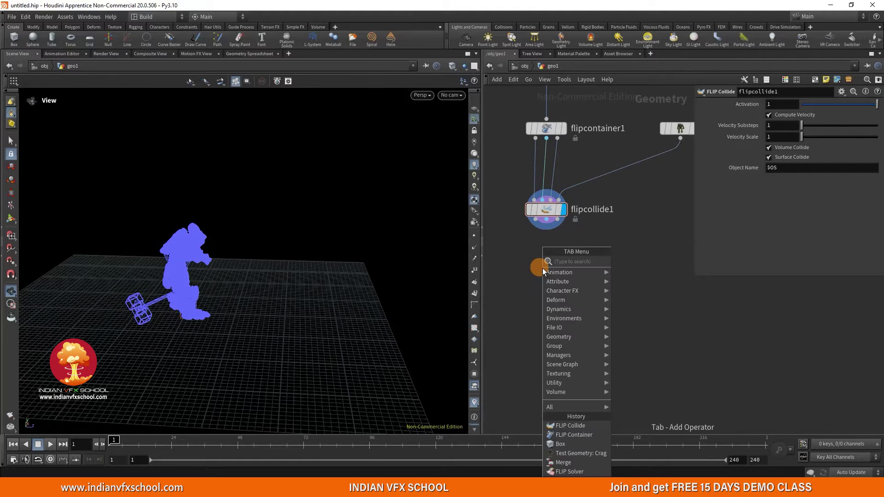
{"action": "type", "text": "flipsol"}
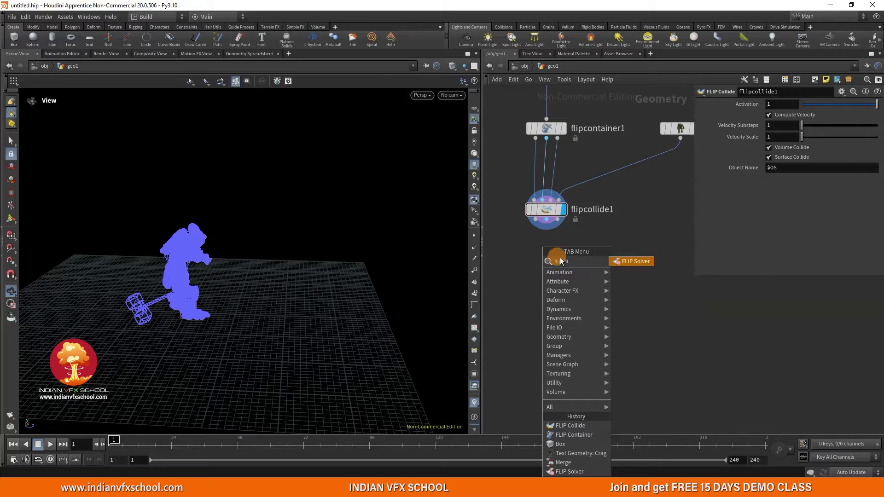
{"action": "left_click", "coordinate": [632, 262]}
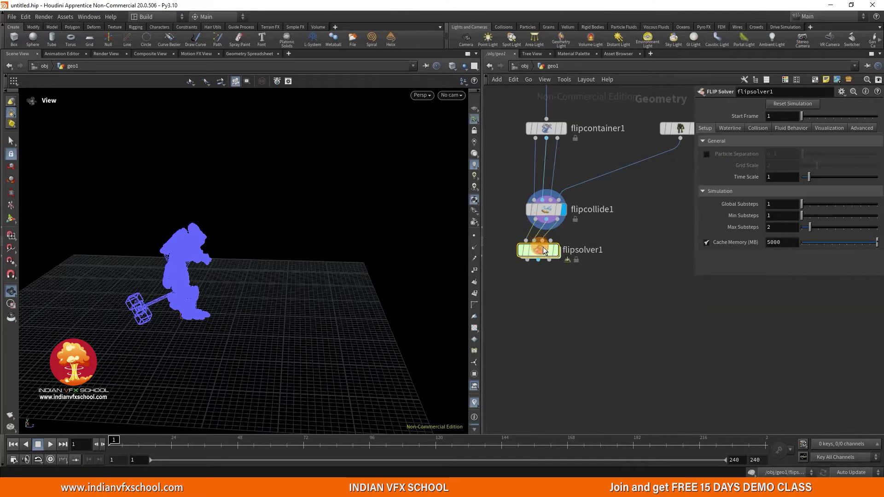
{"action": "left_click", "coordinate": [558, 303]}
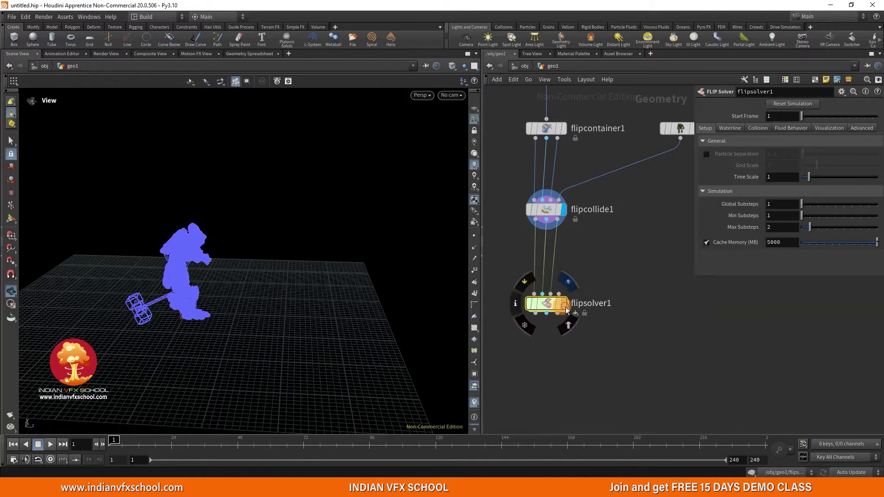
- Inspect the FLIP Solver's container bounds around the Crag collider and review the node chain feeding the solver
{"action": "left_click_drag", "start_coordinate": [192, 281], "coordinate": [256, 261]}
{"action": "middle_click_drag", "start_coordinate": [285, 261], "coordinate": [274, 259]}
{"action": "scroll", "coordinate": [571, 264], "scroll_direction": "down", "scroll_amount": 3}
{"action": "middle_click_drag", "start_coordinate": [579, 265], "coordinate": [571, 277]}
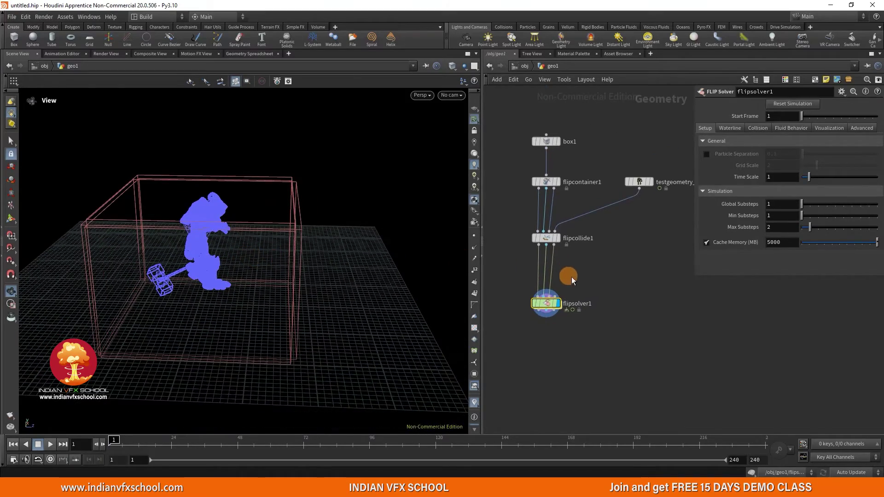
{"action": "left_click_drag", "start_coordinate": [206, 265], "coordinate": [254, 253]}
{"action": "scroll", "coordinate": [575, 267], "scroll_direction": "up", "scroll_amount": 3}
{"action": "middle_click_drag", "start_coordinate": [566, 256], "coordinate": [555, 308]}
{"action": "scroll", "coordinate": [572, 273], "scroll_direction": "down", "scroll_amount": 3}
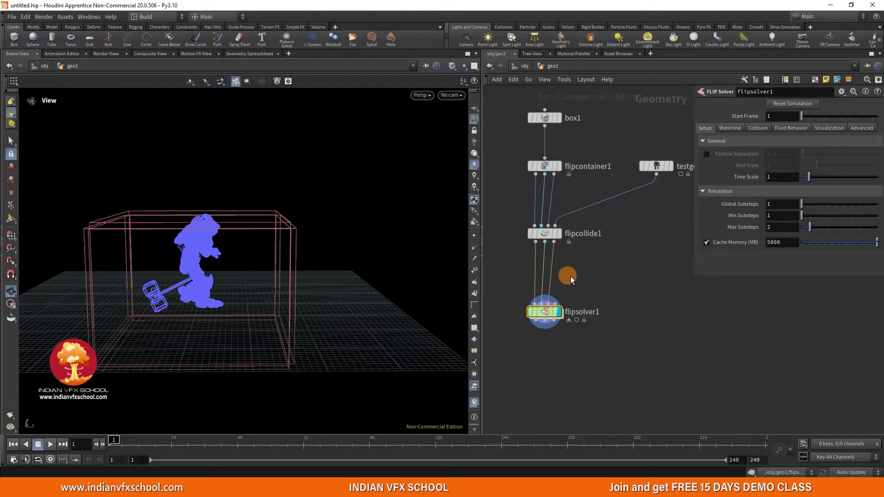
{"action": "scroll", "coordinate": [571, 273], "scroll_direction": "up", "scroll_amount": 3}
{"action": "left_click_drag", "start_coordinate": [256, 283], "coordinate": [261, 278]}
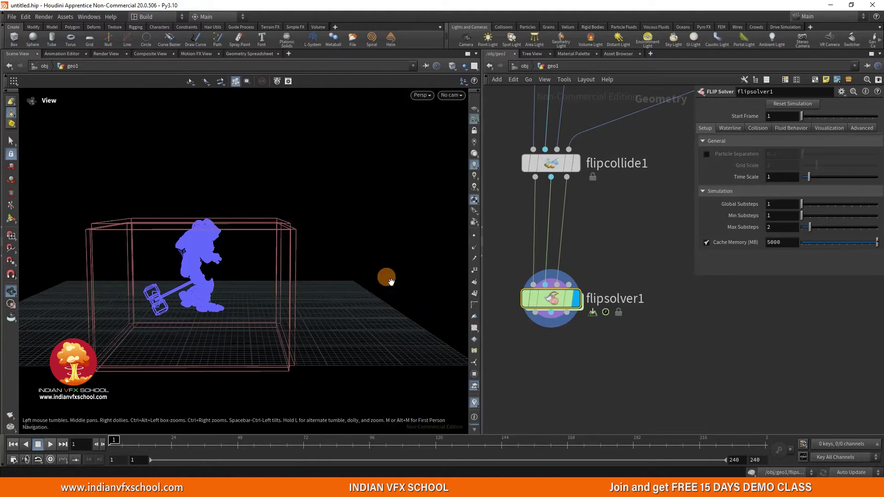
{"action": "scroll", "coordinate": [614, 240], "scroll_direction": "down", "scroll_amount": 1}
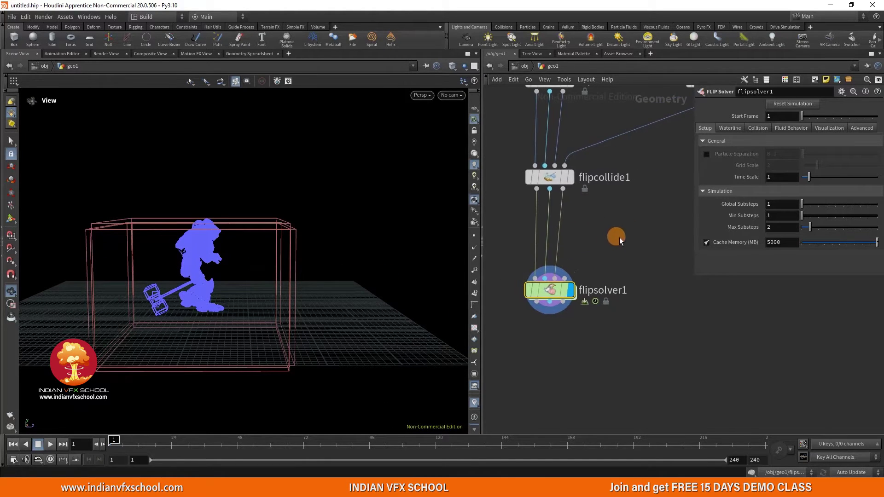
- Enable the Waterline option on the FLIP Solver to fill the container with fluid
{"action": "left_click", "coordinate": [727, 128]}
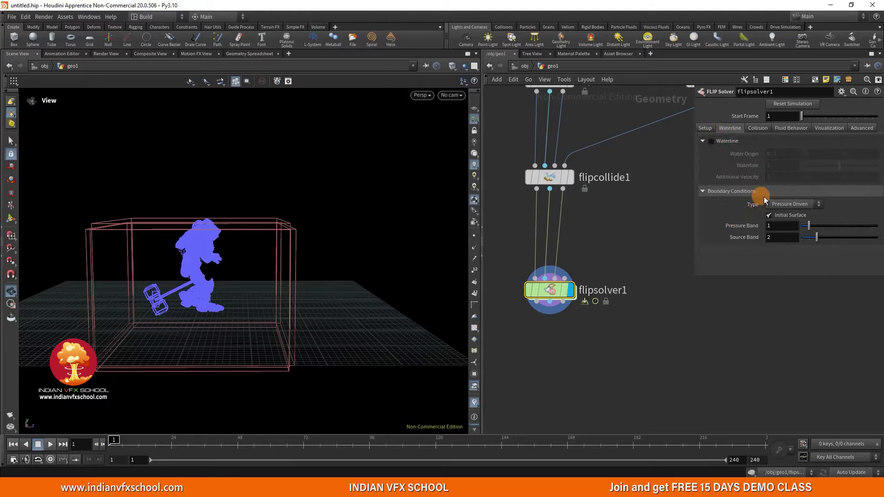
{"action": "left_click", "coordinate": [711, 141]}
{"action": "left_click_drag", "start_coordinate": [350, 244], "coordinate": [253, 244]}
{"action": "scroll", "coordinate": [568, 233], "scroll_direction": "down", "scroll_amount": 3}
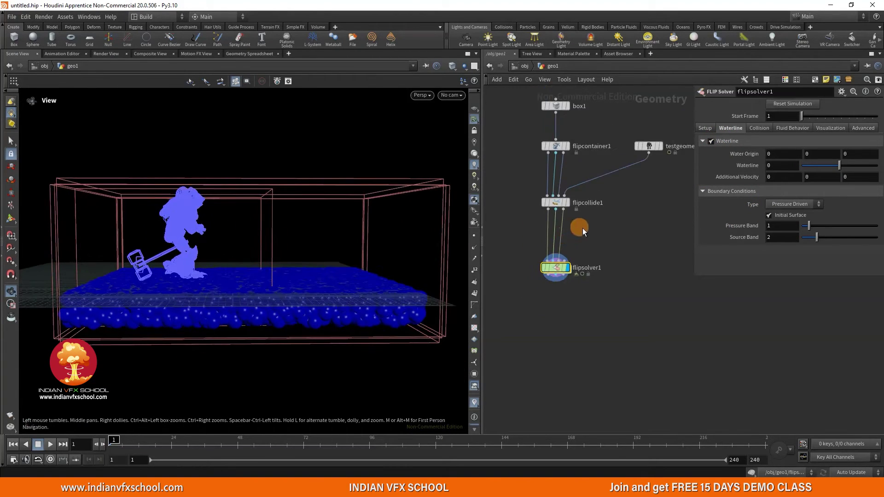
- Check the box and FLIP Container nodes in the viewport, ending with the FLIP Solver selected and displayed again
{"action": "middle_click_drag", "start_coordinate": [568, 127], "coordinate": [576, 215]}
{"action": "scroll", "coordinate": [576, 216], "scroll_direction": "up", "scroll_amount": 3}
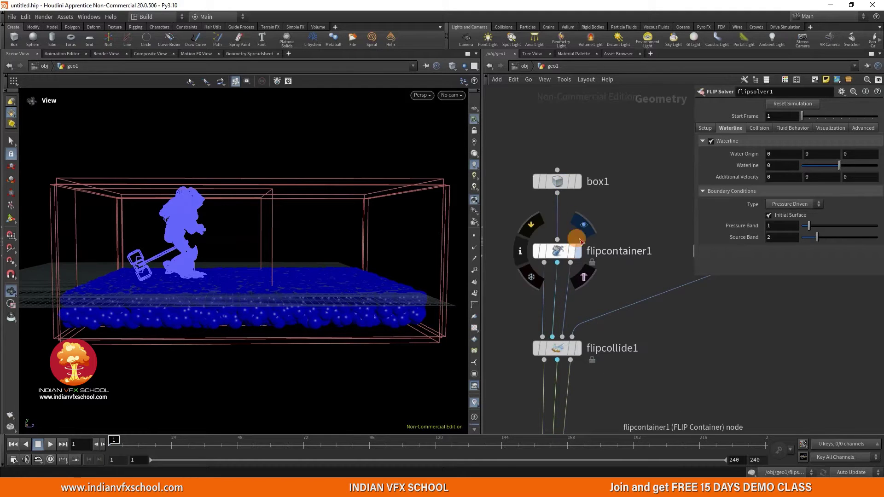
{"action": "left_click", "coordinate": [571, 184]}
{"action": "left_click", "coordinate": [569, 185]}
{"action": "left_click", "coordinate": [577, 251]}
{"action": "scroll", "coordinate": [594, 237], "scroll_direction": "down", "scroll_amount": 3}
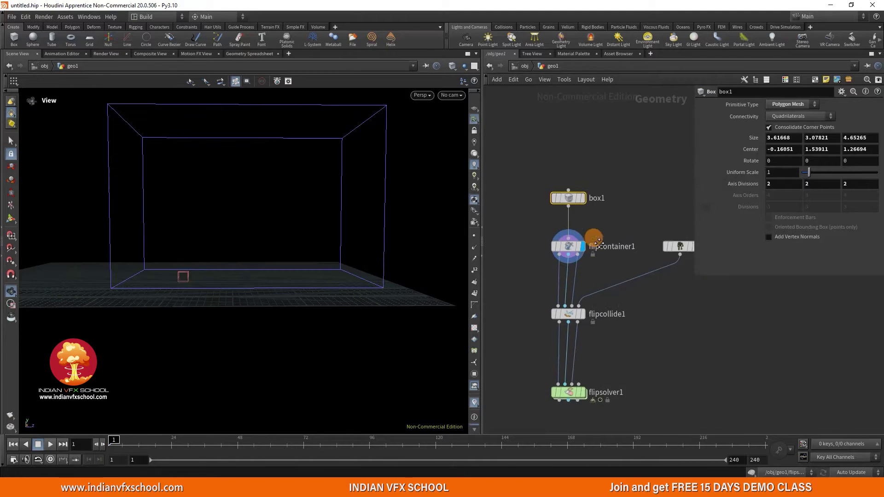
{"action": "middle_click_drag", "start_coordinate": [593, 275], "coordinate": [590, 184]}
{"action": "scroll", "coordinate": [595, 301], "scroll_direction": "up", "scroll_amount": 3}
{"action": "scroll", "coordinate": [576, 302], "scroll_direction": "down", "scroll_amount": 3}
{"action": "scroll", "coordinate": [569, 303], "scroll_direction": "up", "scroll_amount": 3}
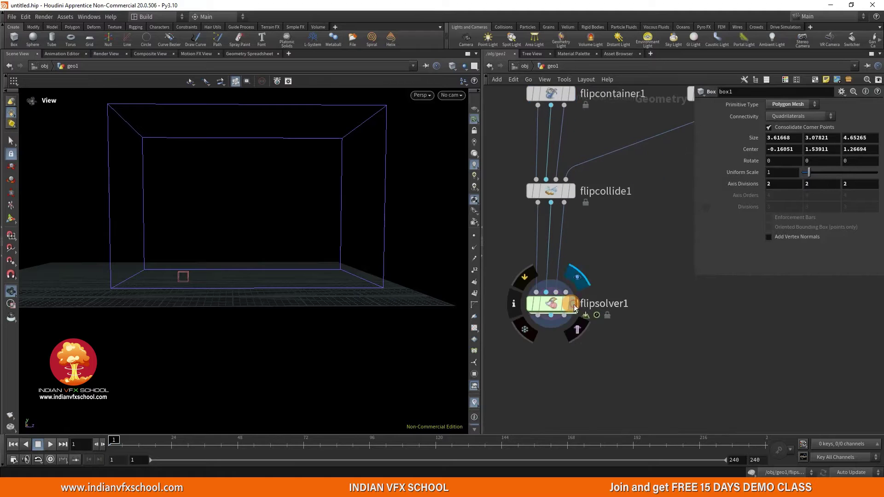
{"action": "left_click", "coordinate": [571, 303]}
{"action": "left_click", "coordinate": [559, 306]}
{"action": "left_click_drag", "start_coordinate": [265, 262], "coordinate": [223, 281]}
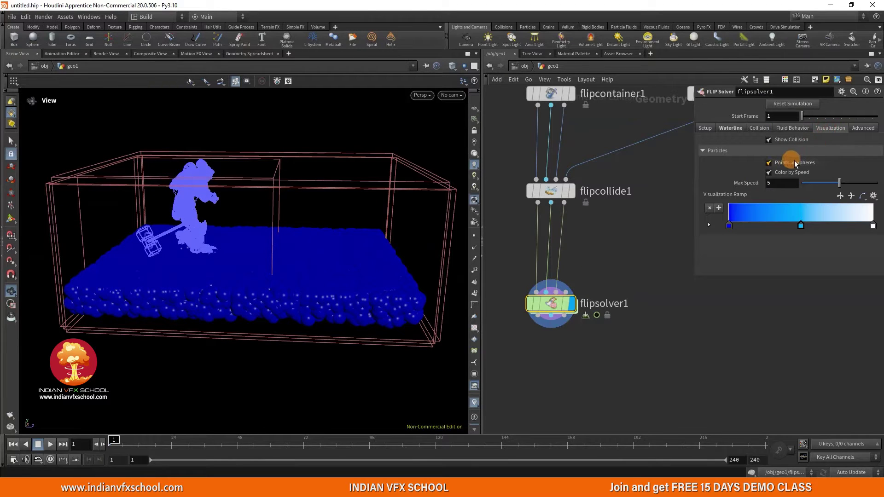
- Turn off Points as Spheres in the FLIP Solver's particle visualization
{"action": "left_click", "coordinate": [788, 164]}
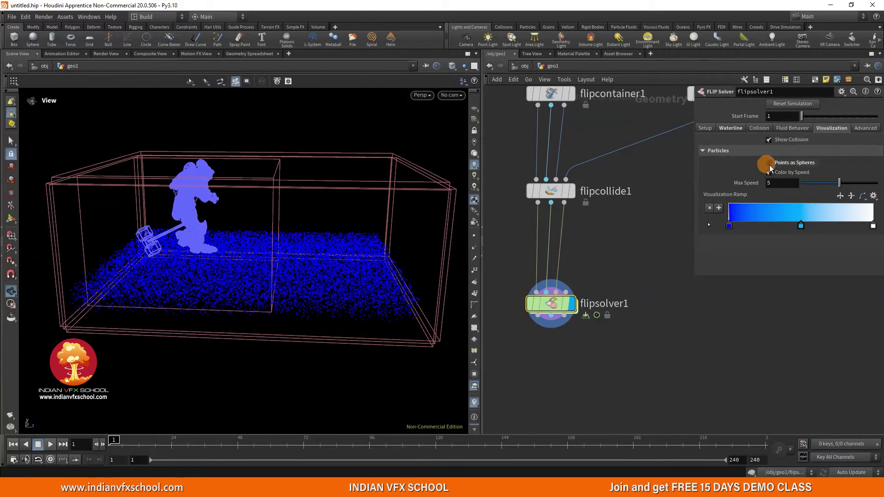
{"action": "right_click", "coordinate": [772, 167]}
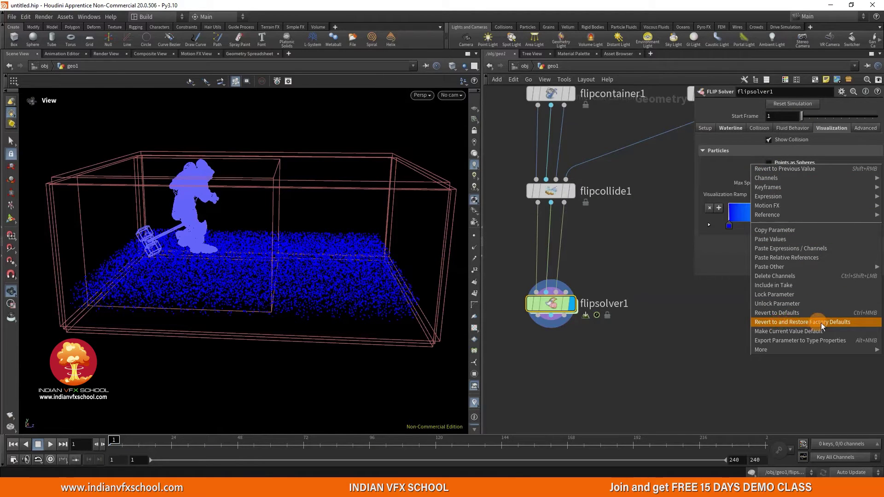
{"action": "left_click", "coordinate": [662, 289]}
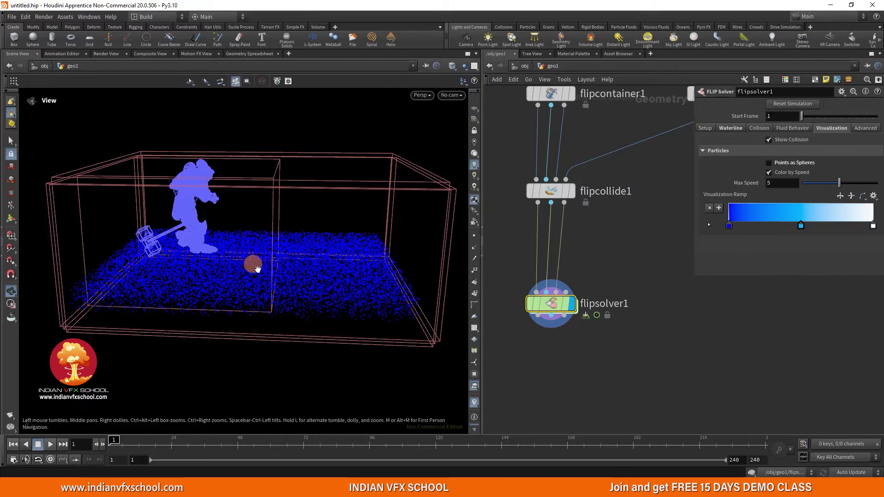
{"action": "mouse_move", "coordinate": [250, 261]}
{"action": "left_mouse_down"}
{"action": "mouse_move", "coordinate": [257, 241]}
{"action": "mouse_move", "coordinate": [250, 257]}
{"action": "left_mouse_up"}
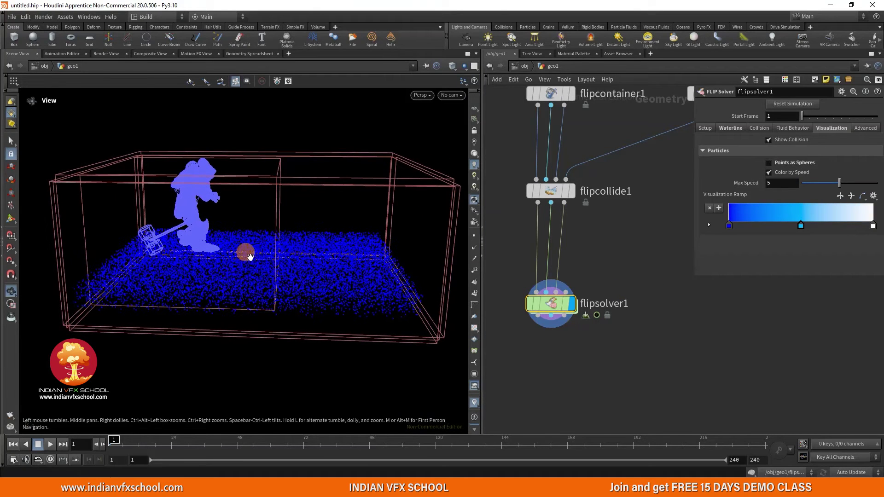
- Set the FLIP Solver's waterline height to 0.35
{"action": "left_click", "coordinate": [547, 306]}
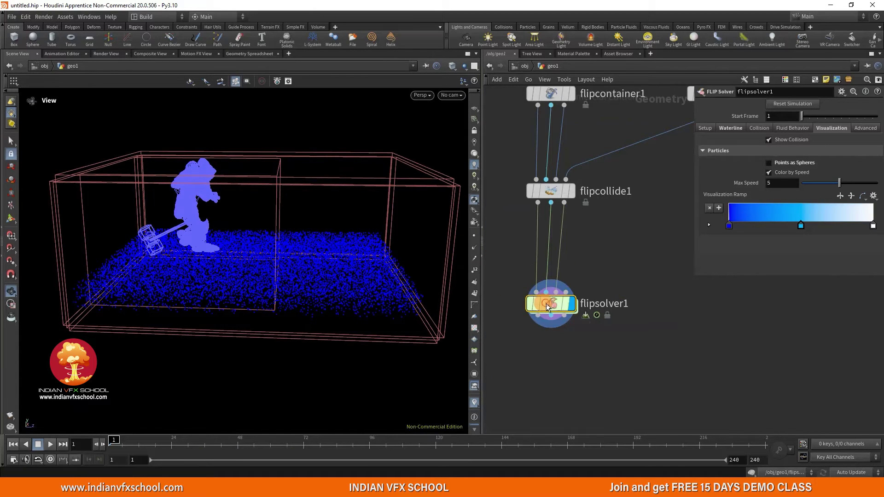
{"action": "left_click", "coordinate": [728, 130]}
{"action": "mouse_move", "coordinate": [224, 234]}
{"action": "left_mouse_down"}
{"action": "mouse_move", "coordinate": [302, 225]}
{"action": "mouse_move", "coordinate": [232, 235]}
{"action": "left_mouse_up"}
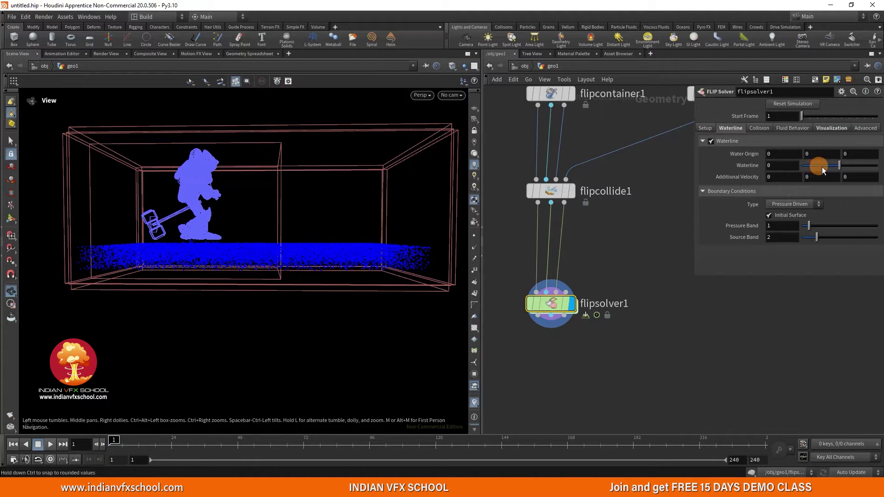
{"action": "left_click", "coordinate": [783, 165]}
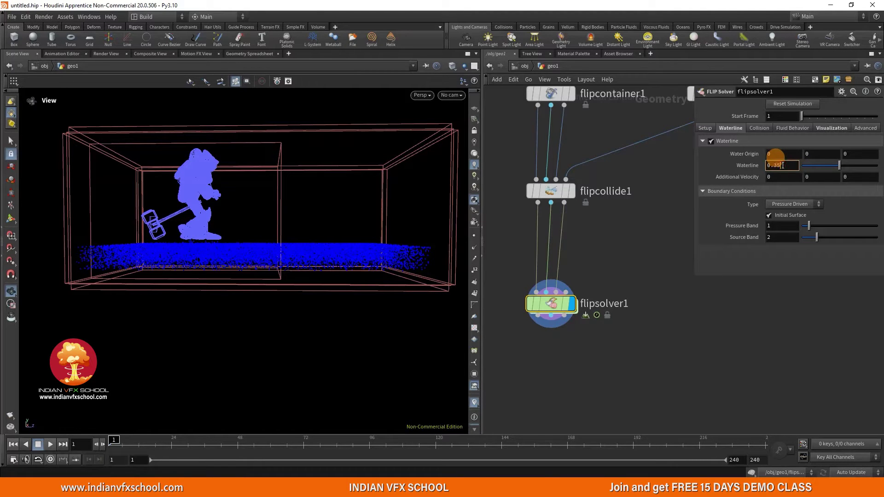
{"action": "key", "text": "Return"}
{"action": "left_click_drag", "start_coordinate": [236, 221], "coordinate": [236, 199]}
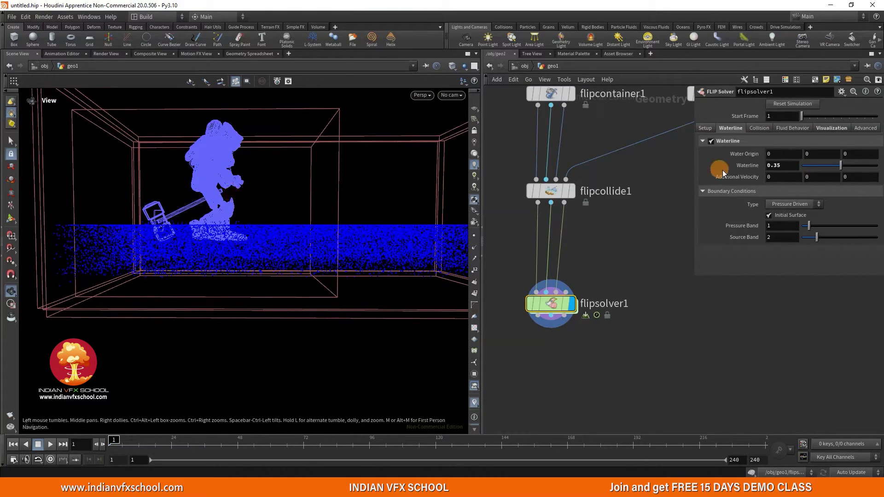
- Set the FLIP Solver's waterline to 0.4 and check the fluid level from the front, top and right views
{"action": "left_click", "coordinate": [783, 169]}
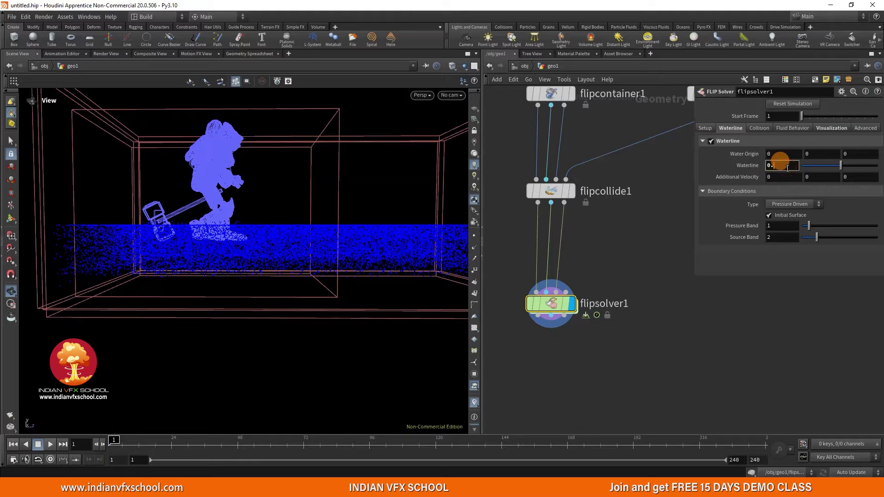
{"action": "key", "text": "Return"}
{"action": "left_click_drag", "start_coordinate": [257, 230], "coordinate": [269, 240]}
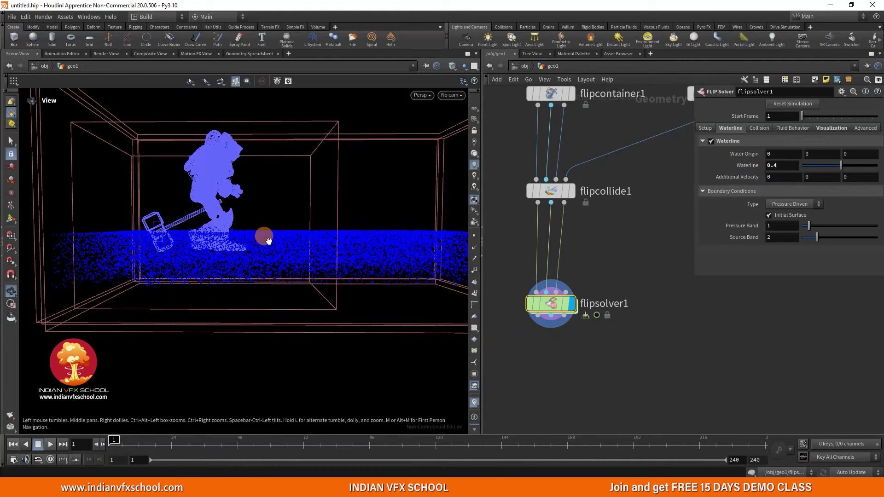
{"action": "key", "text": "space+3"}
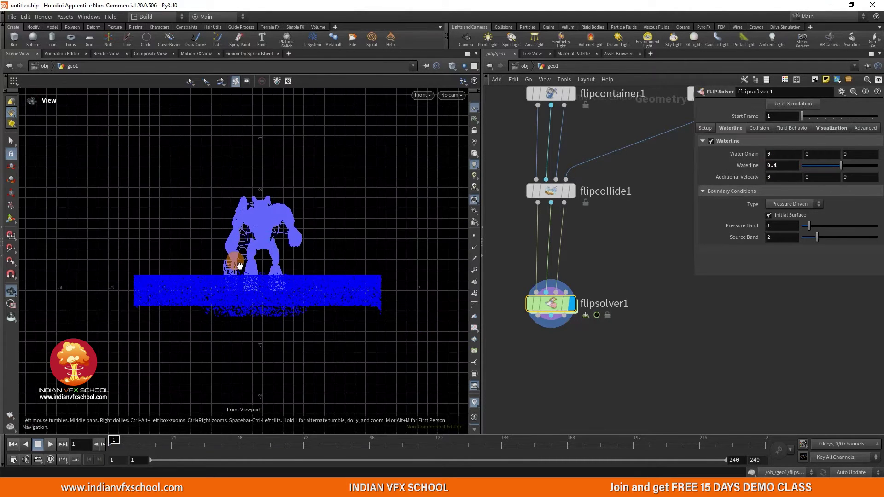
{"action": "key", "text": "space+3"}
{"action": "key", "text": "space+2"}
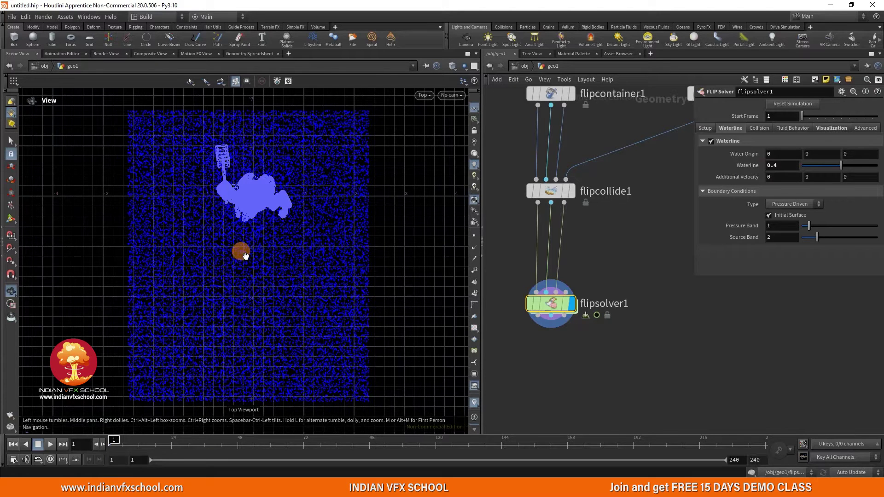
{"action": "key", "text": "space+4"}
{"action": "key", "text": "h"}
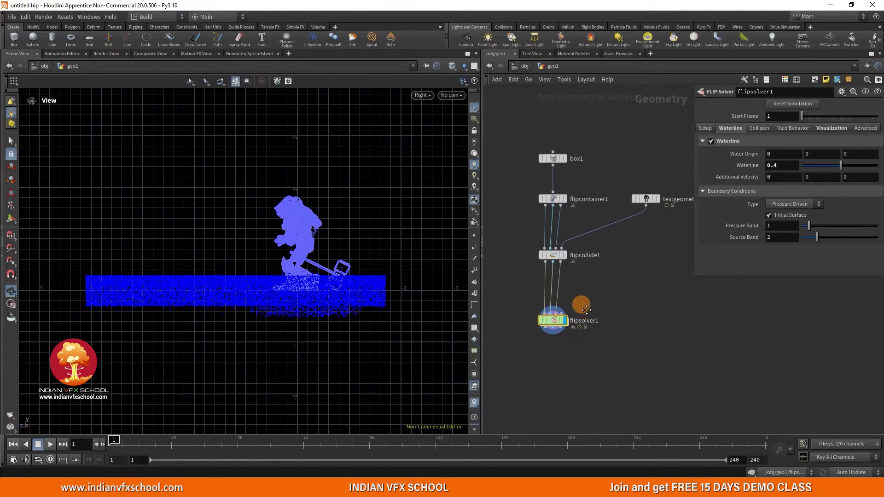
- Template the box node and, in the right view, pull its bottom face down to a box height of about 3.35
{"action": "scroll", "coordinate": [557, 162], "scroll_direction": "up", "scroll_amount": 3}
{"action": "left_click", "coordinate": [560, 176]}
{"action": "scroll", "coordinate": [293, 263], "scroll_direction": "up", "scroll_amount": 1}
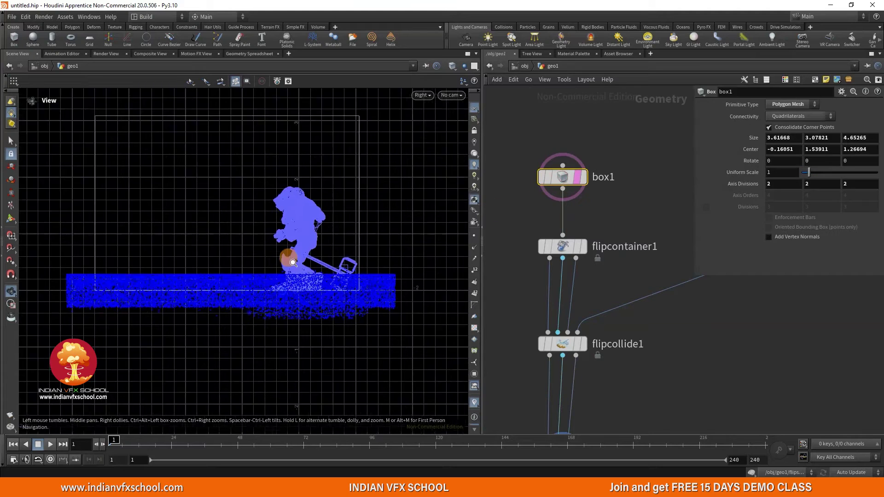
{"action": "scroll", "coordinate": [293, 262], "scroll_direction": "up", "scroll_amount": 2}
{"action": "scroll", "coordinate": [302, 271], "scroll_direction": "down", "scroll_amount": 2}
{"action": "left_click", "coordinate": [12, 219]}
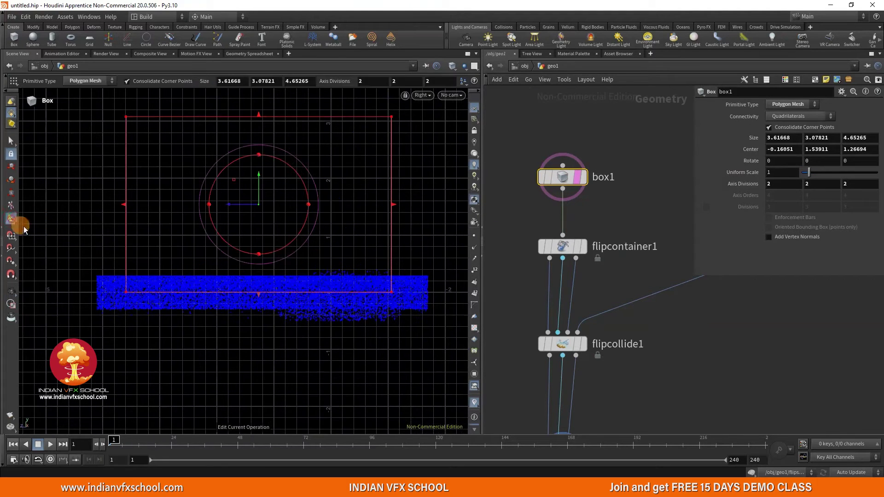
{"action": "scroll", "coordinate": [297, 221], "scroll_direction": "up", "scroll_amount": 1}
{"action": "scroll", "coordinate": [529, 262], "scroll_direction": "down", "scroll_amount": 3}
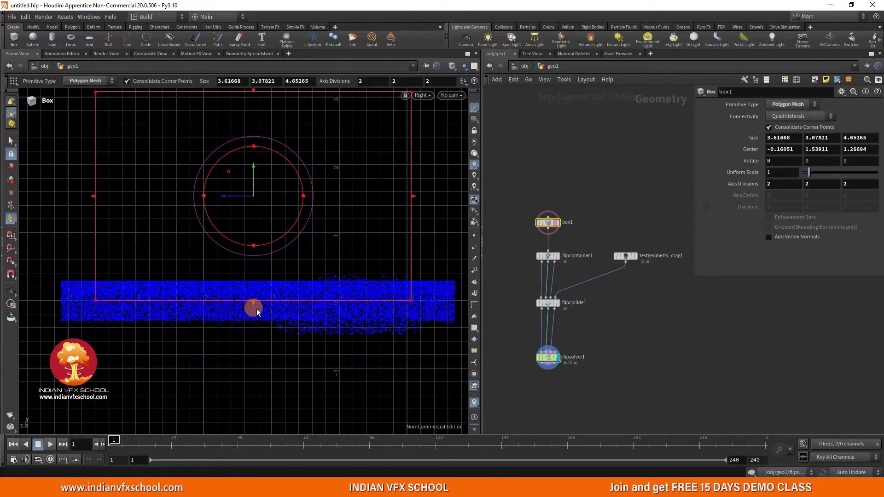
{"action": "left_click_drag", "start_coordinate": [257, 312], "coordinate": [253, 323]}
{"action": "left_click", "coordinate": [11, 293]}
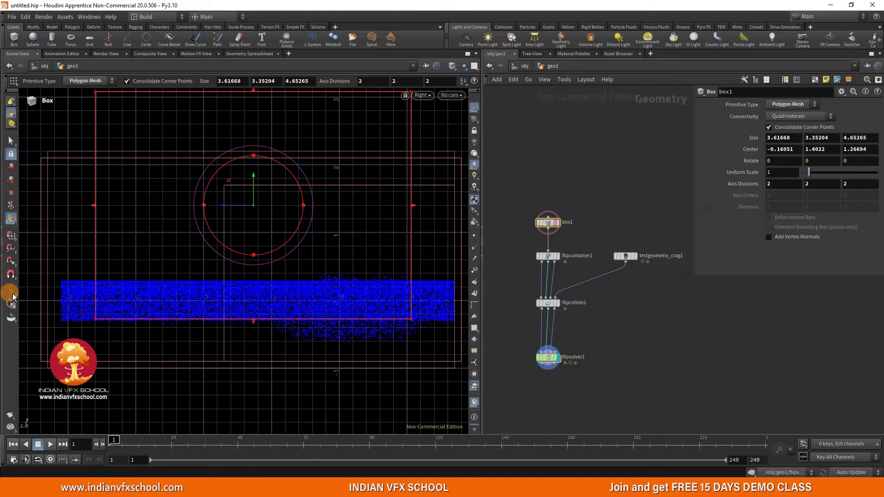
{"action": "left_click", "coordinate": [408, 302]}
{"action": "right_click_drag", "start_coordinate": [369, 276], "coordinate": [307, 325]}
- Adjust the box's bottom face to sit just below the Crag's feet, with a box height of about 3.17
{"action": "left_click", "coordinate": [21, 215]}
{"action": "left_click_drag", "start_coordinate": [235, 331], "coordinate": [236, 315]}
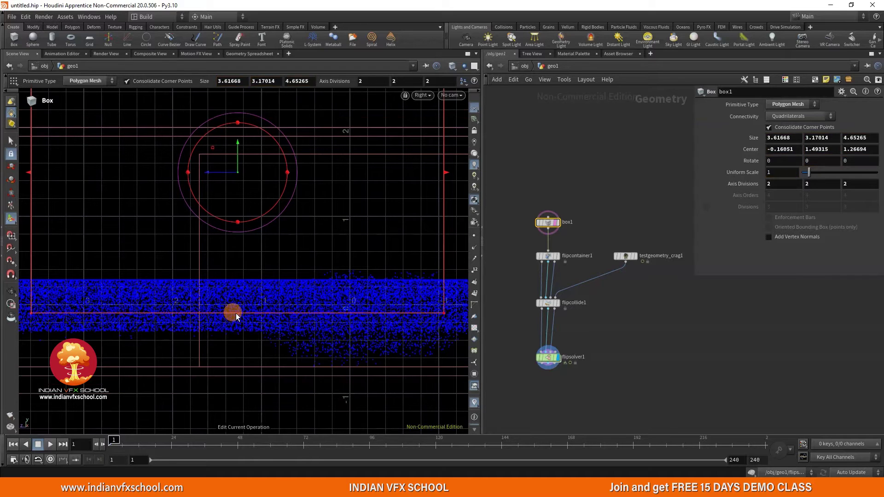
{"action": "left_click", "coordinate": [14, 293]}
{"action": "right_click_drag", "start_coordinate": [331, 300], "coordinate": [357, 251]}
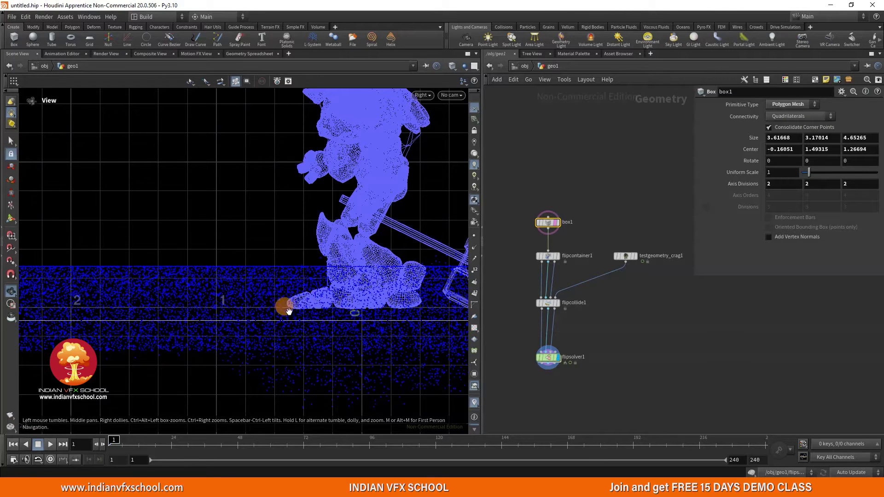
- Return to the perspective view and turn off the box node's template display
{"action": "left_click_drag", "start_coordinate": [295, 307], "coordinate": [233, 289]}
{"action": "middle_click_drag", "start_coordinate": [233, 289], "coordinate": [239, 282]}
{"action": "scroll", "coordinate": [561, 220], "scroll_direction": "up", "scroll_amount": 2}
{"action": "mouse_move", "coordinate": [562, 220]}
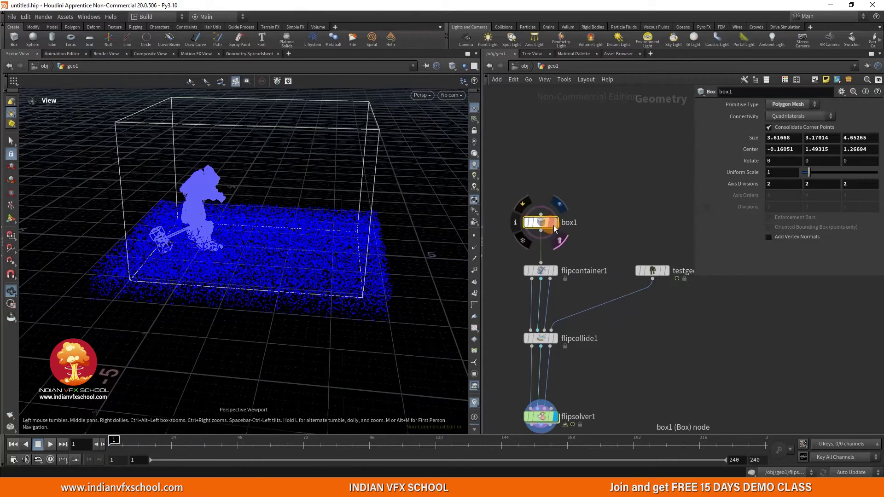
{"action": "left_click", "coordinate": [563, 242]}
- Set the FLIP Container's particle separation to 0.05
{"action": "scroll", "coordinate": [602, 336], "scroll_direction": "down", "scroll_amount": 2}
{"action": "middle_click_drag", "start_coordinate": [605, 337], "coordinate": [585, 295]}
{"action": "scroll", "coordinate": [599, 314], "scroll_direction": "up", "scroll_amount": 4}
{"action": "scroll", "coordinate": [598, 304], "scroll_direction": "down", "scroll_amount": 3}
{"action": "scroll", "coordinate": [556, 237], "scroll_direction": "up", "scroll_amount": 3}
{"action": "left_click", "coordinate": [556, 229]}
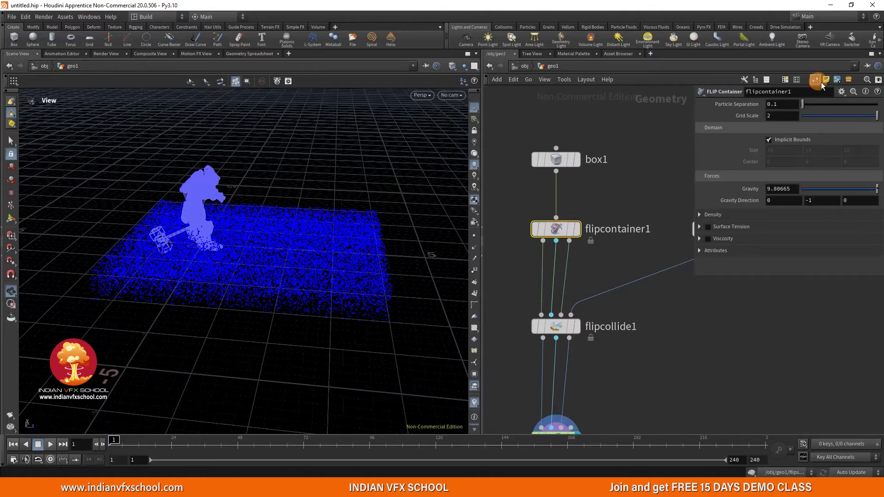
{"action": "left_click", "coordinate": [774, 105]}
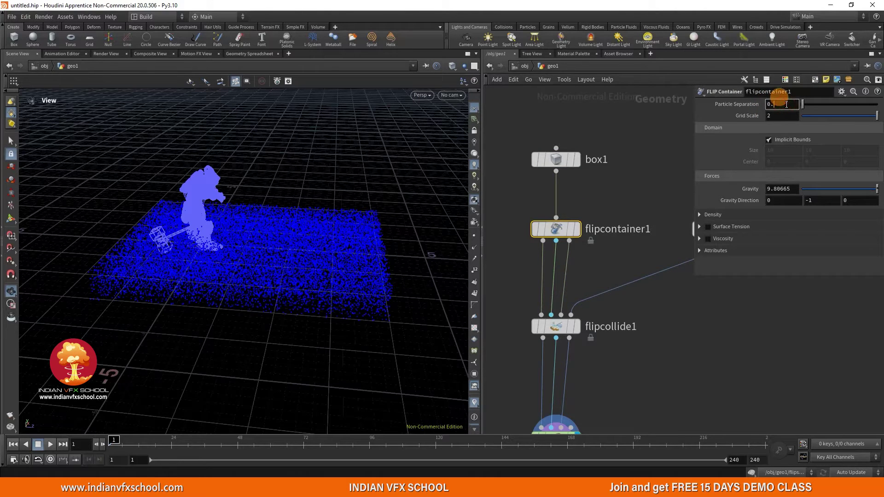
{"action": "type", "text": "0.05"}
{"action": "key", "text": "Return"}
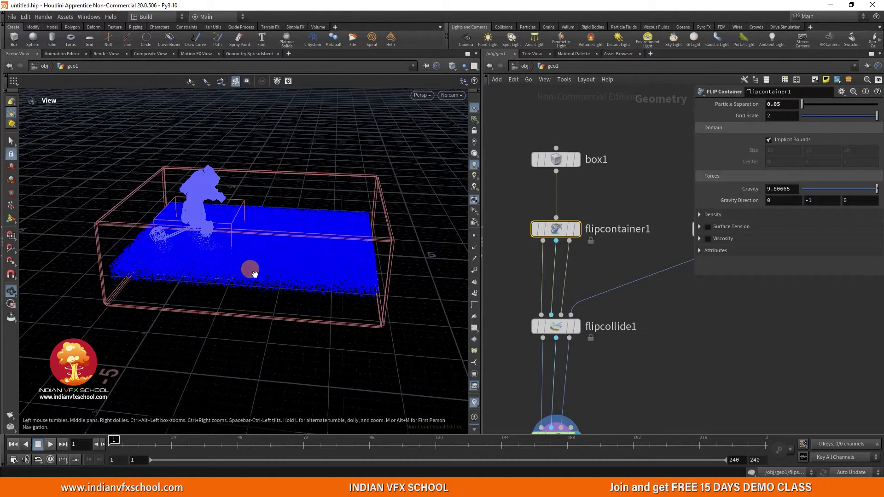
- Turn off the numbered reference grid in the viewport and set the FLIP Container's particle separation to 0.03
{"action": "left_click", "coordinate": [474, 109]}
{"action": "left_click_drag", "start_coordinate": [258, 216], "coordinate": [217, 212]}
{"action": "left_click", "coordinate": [788, 105]}
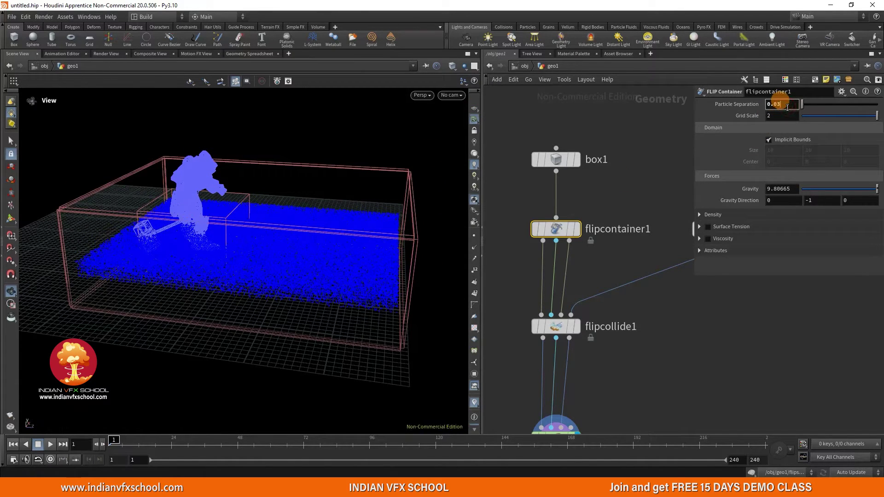
{"action": "left_click_drag", "start_coordinate": [343, 281], "coordinate": [272, 221]}
- Change how particles are drawn in the viewport through the geometry display options
{"action": "key", "text": "d"}
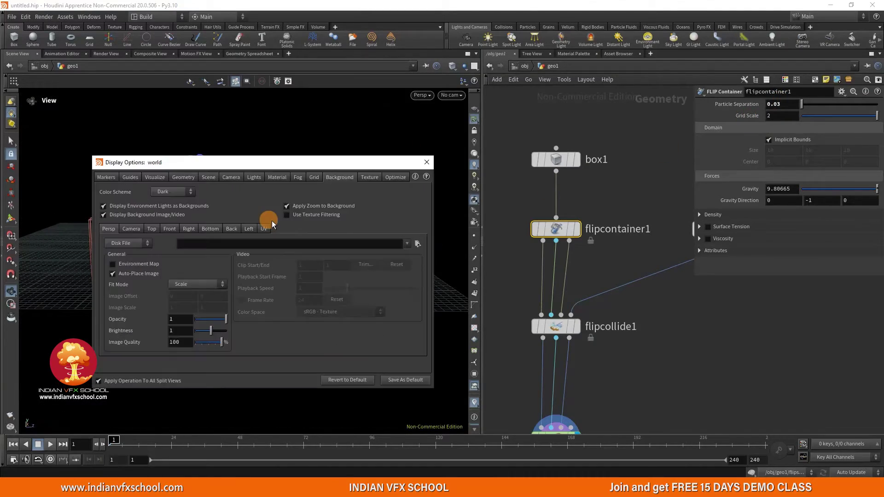
{"action": "left_click_drag", "start_coordinate": [204, 164], "coordinate": [387, 151]}
{"action": "left_click", "coordinate": [367, 165]}
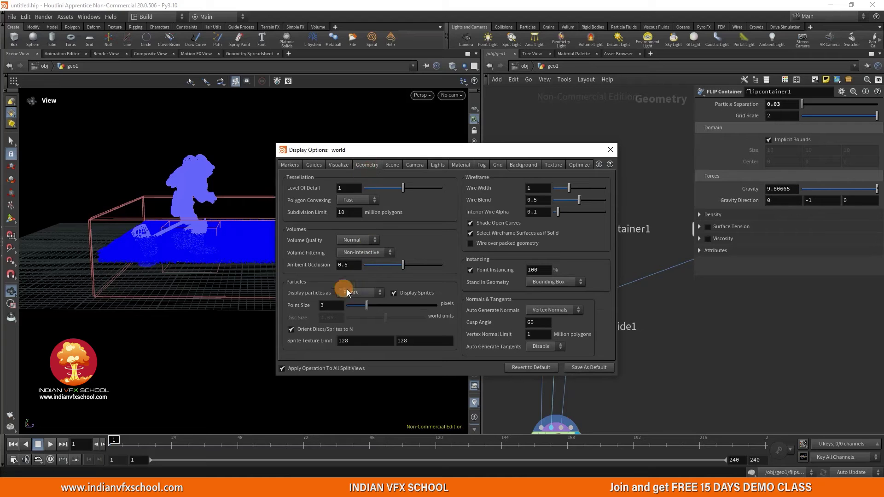
{"action": "left_click", "coordinate": [371, 293]}
{"action": "left_click", "coordinate": [357, 308]}
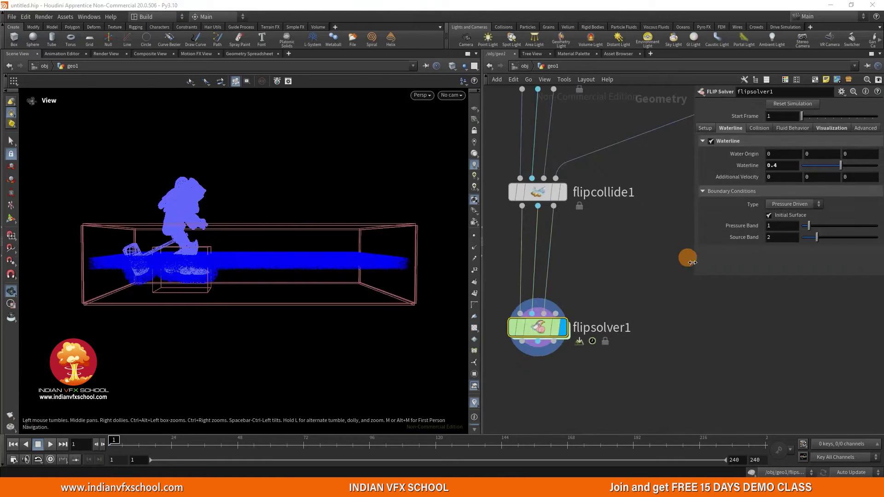
- Examine the FLIP Container's particle separation and its connections down to the FLIP Collide and FLIP Solver nodes
{"action": "scroll", "coordinate": [566, 231], "scroll_direction": "down", "scroll_amount": 2}
{"action": "scroll", "coordinate": [540, 234], "scroll_direction": "up", "scroll_amount": 3}
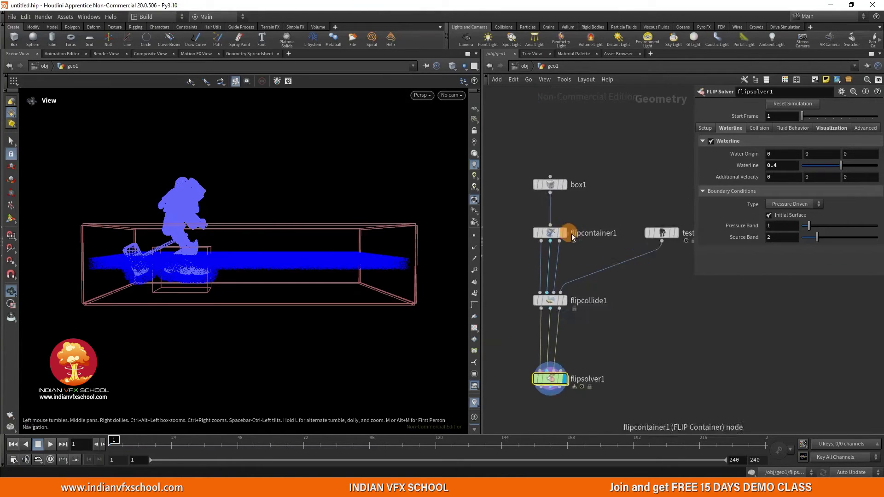
{"action": "left_click", "coordinate": [541, 234]}
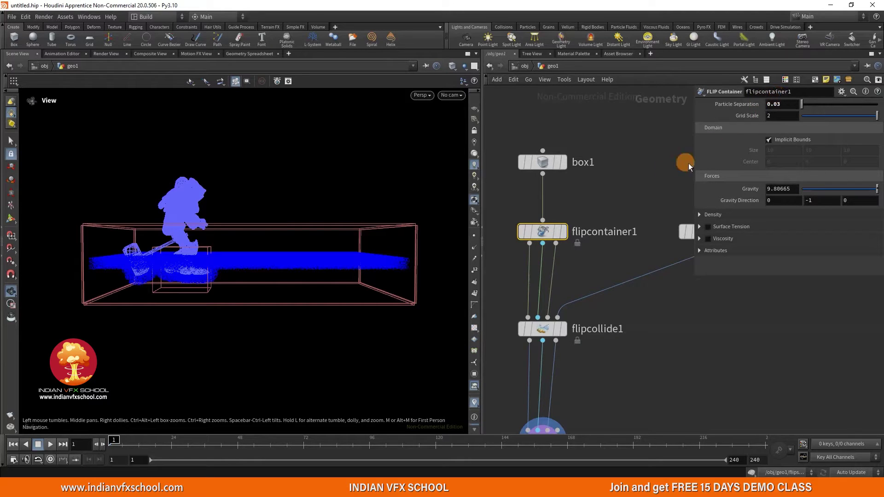
{"action": "scroll", "coordinate": [604, 230], "scroll_direction": "down", "scroll_amount": 3}
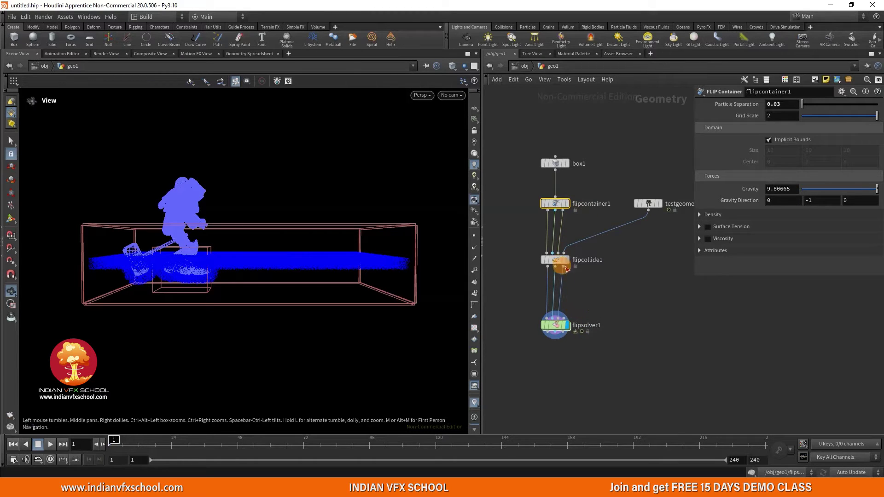
{"action": "middle_click_drag", "start_coordinate": [577, 288], "coordinate": [610, 290]}
{"action": "scroll", "coordinate": [587, 259], "scroll_direction": "up", "scroll_amount": 4}
{"action": "scroll", "coordinate": [635, 225], "scroll_direction": "down", "scroll_amount": 3}
{"action": "scroll", "coordinate": [572, 205], "scroll_direction": "up", "scroll_amount": 3}
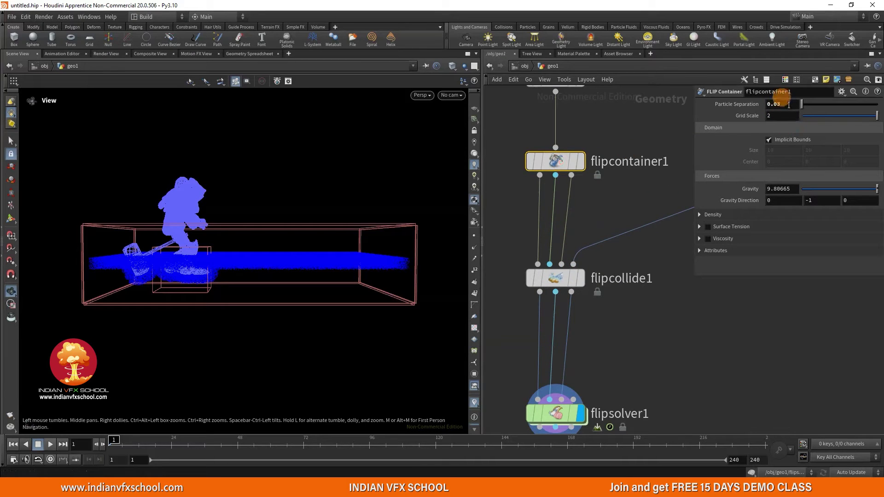
{"action": "scroll", "coordinate": [562, 253], "scroll_direction": "down", "scroll_amount": 3}
{"action": "scroll", "coordinate": [566, 184], "scroll_direction": "up", "scroll_amount": 4}
{"action": "scroll", "coordinate": [580, 141], "scroll_direction": "down", "scroll_amount": 1}
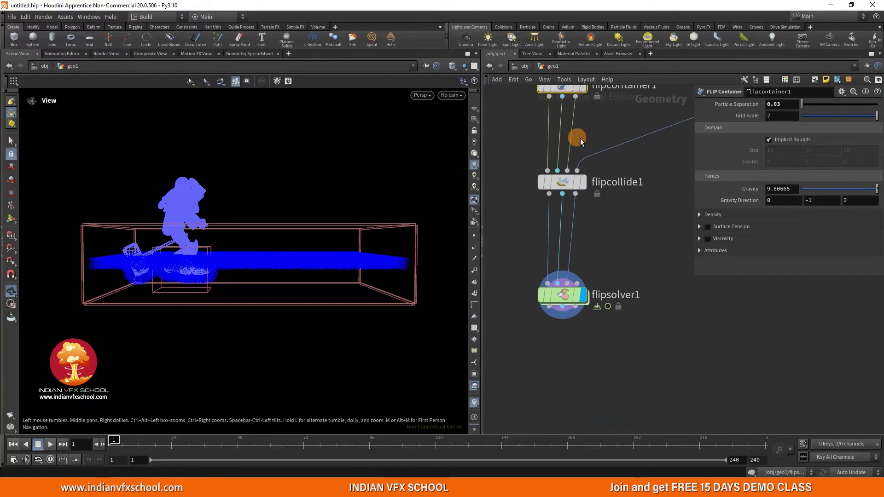
- Compare the FLIP Solver's waterline parameters with the FLIP Container's parameters
{"action": "left_click", "coordinate": [564, 297]}
{"action": "scroll", "coordinate": [620, 248], "scroll_direction": "down", "scroll_amount": 3}
{"action": "middle_click_drag", "start_coordinate": [620, 247], "coordinate": [618, 286]}
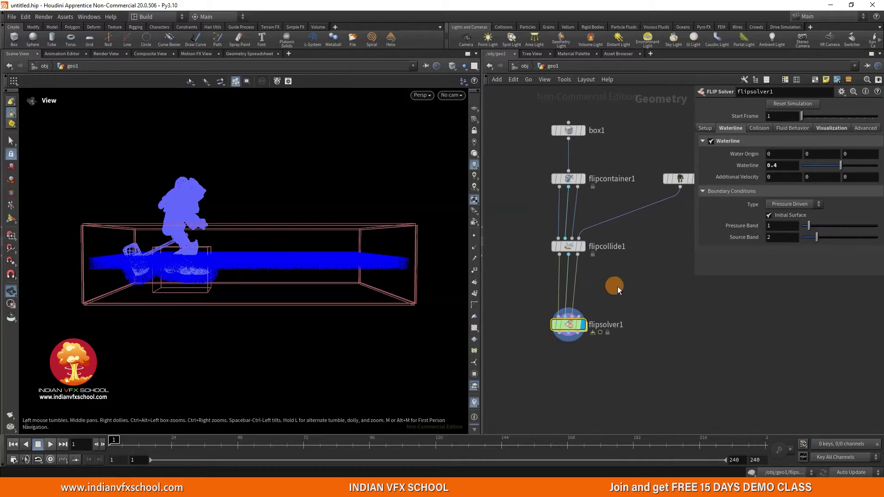
{"action": "scroll", "coordinate": [595, 267], "scroll_direction": "up", "scroll_amount": 1}
{"action": "left_click", "coordinate": [564, 162]}
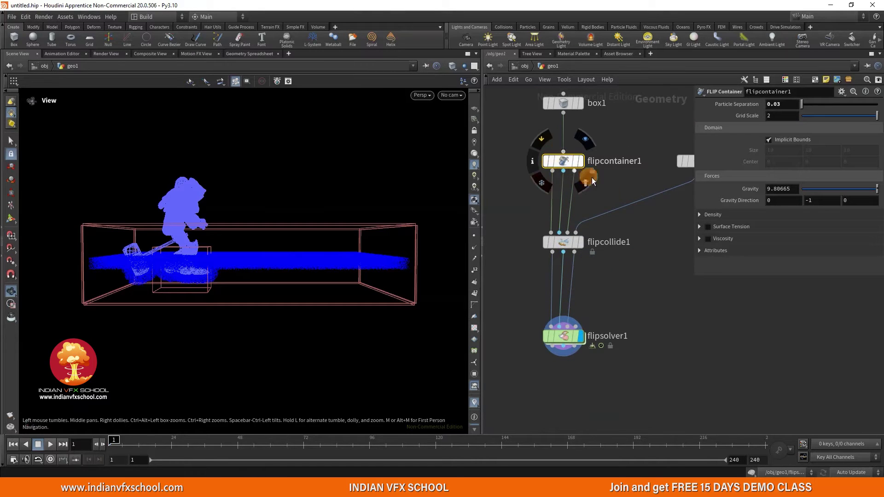
{"action": "middle_click_drag", "start_coordinate": [608, 297], "coordinate": [627, 275]}
{"action": "scroll", "coordinate": [568, 316], "scroll_direction": "up", "scroll_amount": 1}
{"action": "scroll", "coordinate": [567, 316], "scroll_direction": "down", "scroll_amount": 1}
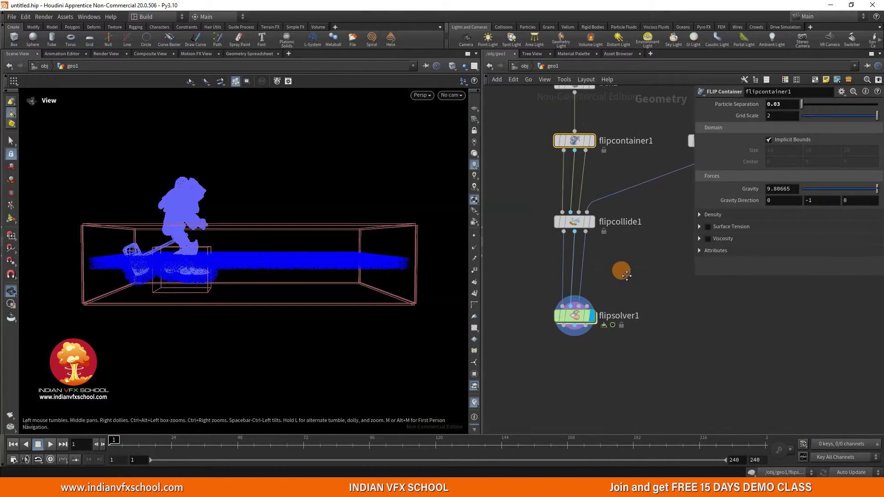
- Open the parameter interface editor for the flipsolver1 node
{"action": "scroll", "coordinate": [583, 314], "scroll_direction": "up", "scroll_amount": 1}
{"action": "left_click", "coordinate": [583, 313]}
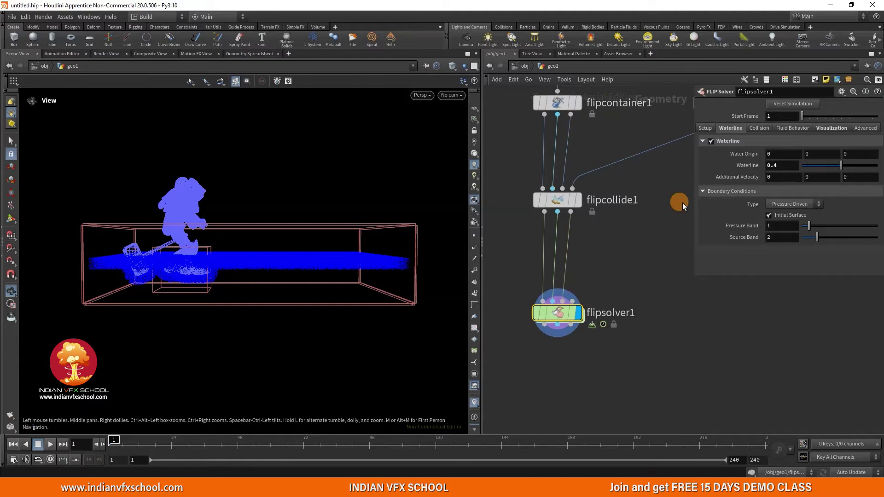
{"action": "left_click", "coordinate": [839, 95]}
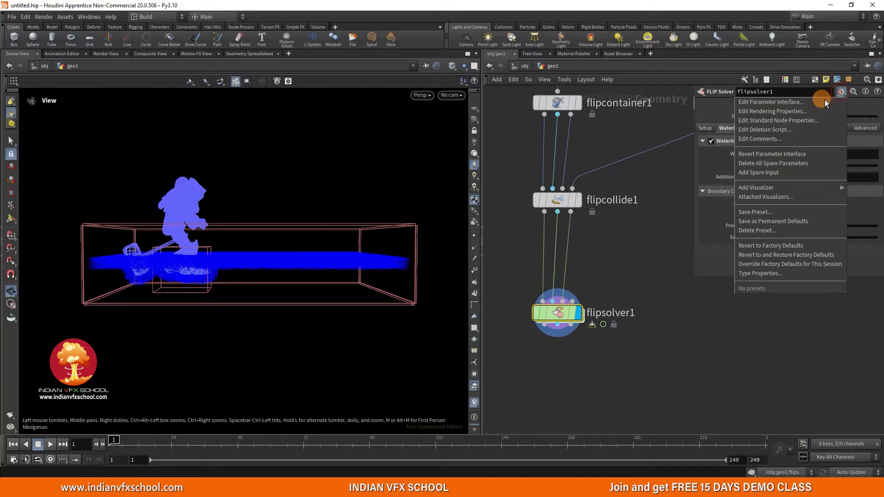
{"action": "left_click", "coordinate": [791, 106]}
{"action": "left_click_drag", "start_coordinate": [223, 34], "coordinate": [236, 48]}
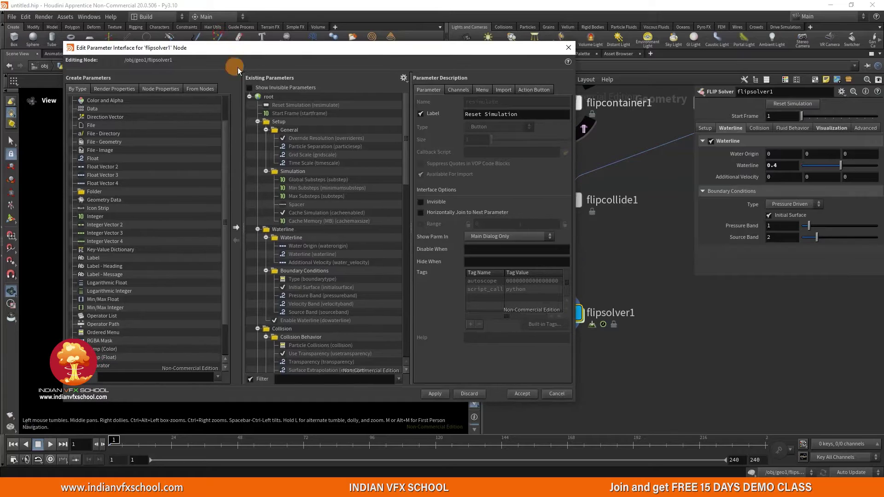
- Collapse all parameter folders from Setup to Advanced in the interface editor and show the solver's Setup parameters
{"action": "left_click", "coordinate": [258, 122]}
{"action": "left_click", "coordinate": [258, 130]}
{"action": "left_click", "coordinate": [258, 138]}
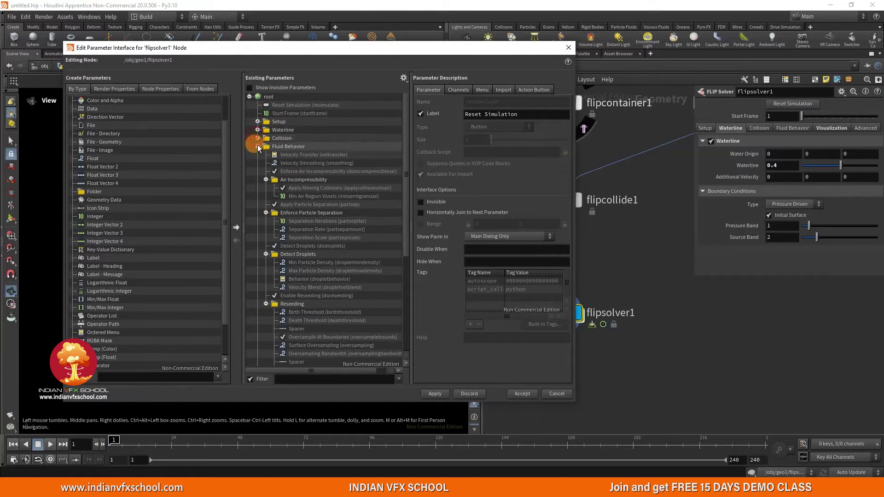
{"action": "left_click", "coordinate": [258, 147]}
{"action": "left_click", "coordinate": [258, 155]}
{"action": "left_click", "coordinate": [258, 163]}
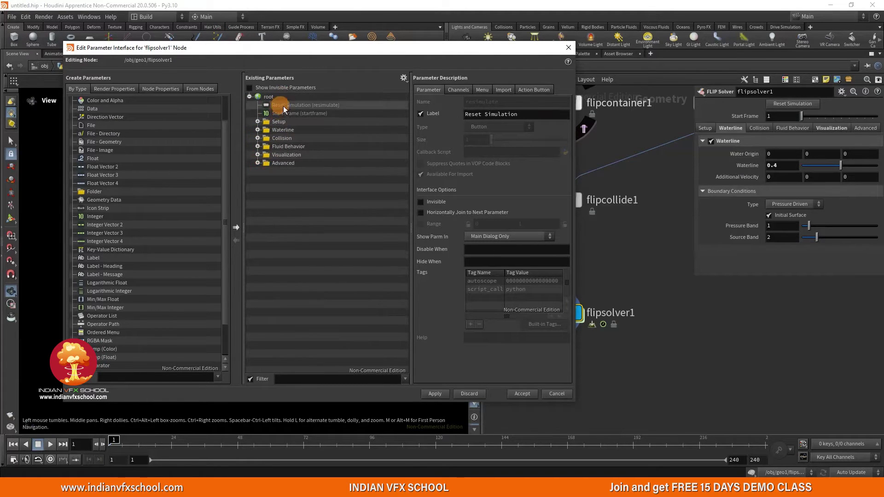
{"action": "left_click", "coordinate": [706, 129]}
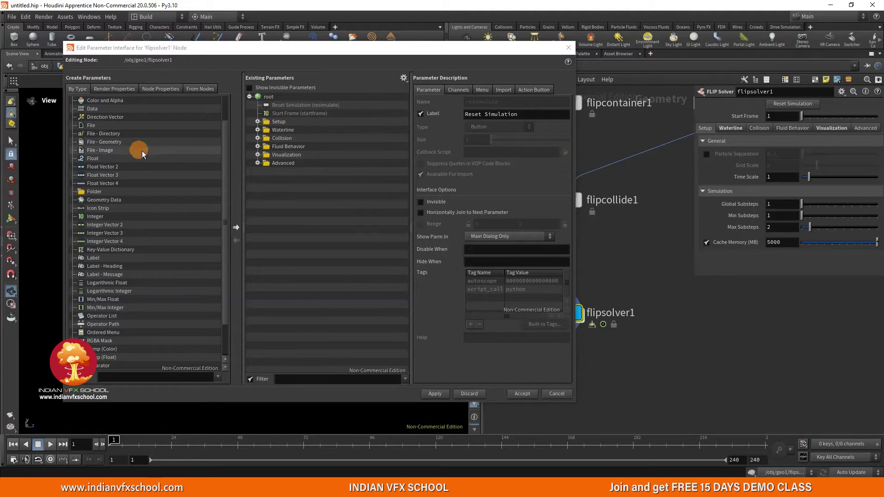
- Add a float parameter below Start Frame with the name PS and label ps, and accept the interface changes
{"action": "left_click_drag", "start_coordinate": [103, 162], "coordinate": [278, 118]}
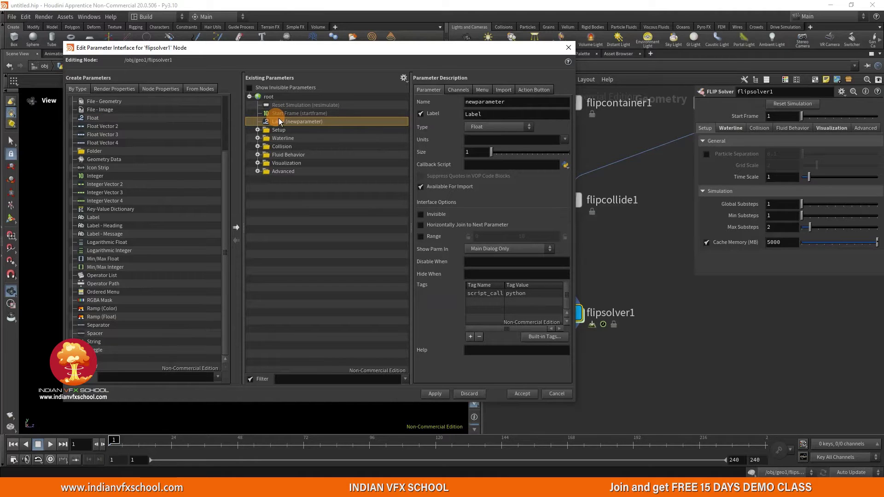
{"action": "double_click", "coordinate": [511, 107]}
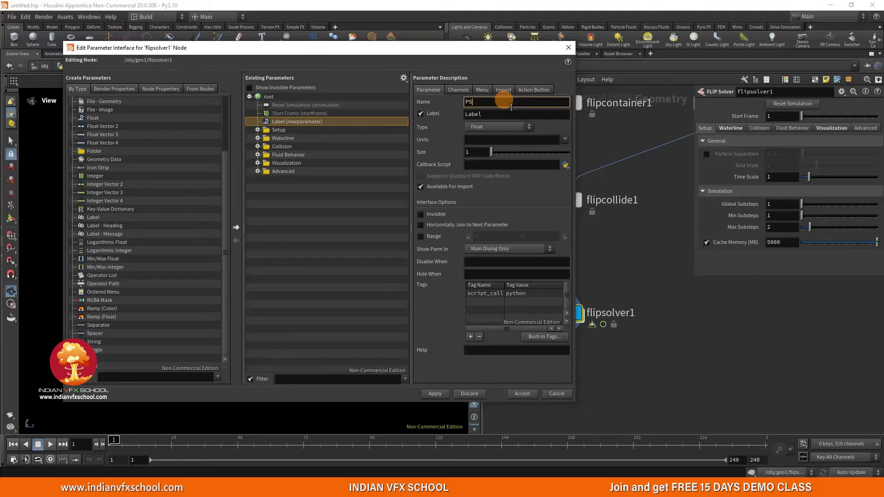
{"action": "left_click", "coordinate": [489, 112]}
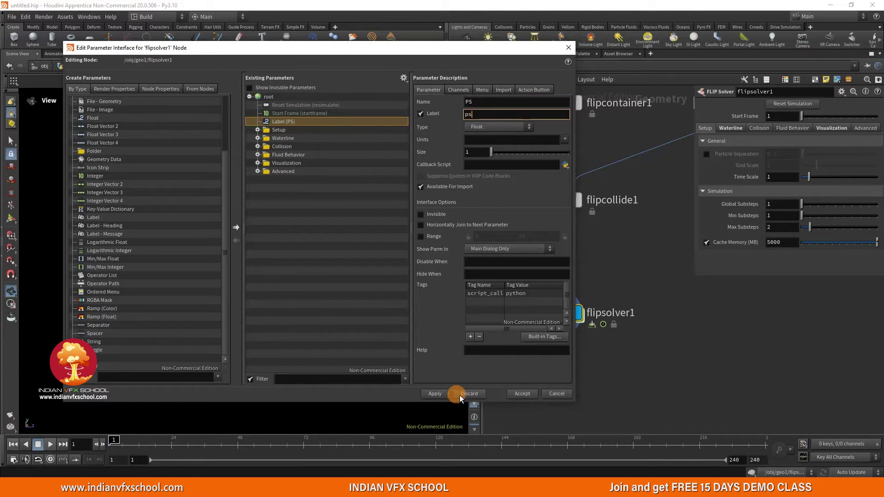
{"action": "type", "text": "ps"}
{"action": "left_click", "coordinate": [435, 394]}
{"action": "left_click", "coordinate": [516, 396]}
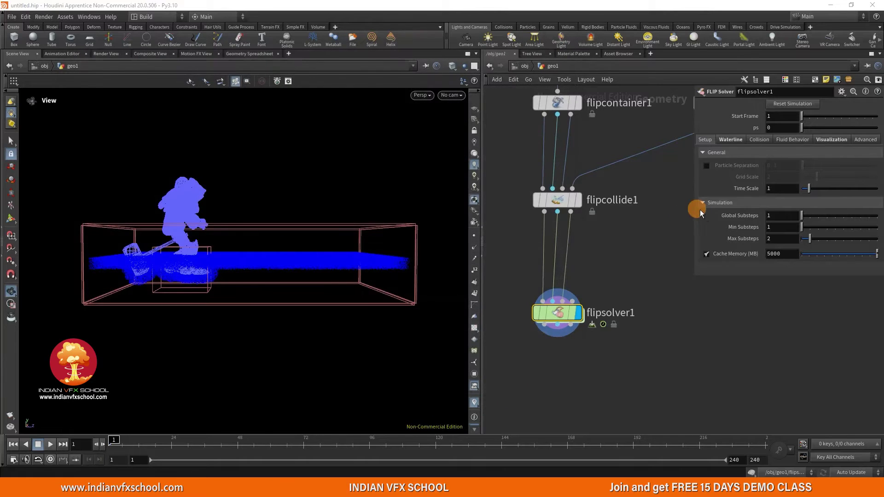
- Copy the solver's ps parameter and paste it as a relative reference into the FLIP Container's Particle Separation
{"action": "scroll", "coordinate": [586, 308], "scroll_direction": "down", "scroll_amount": 3}
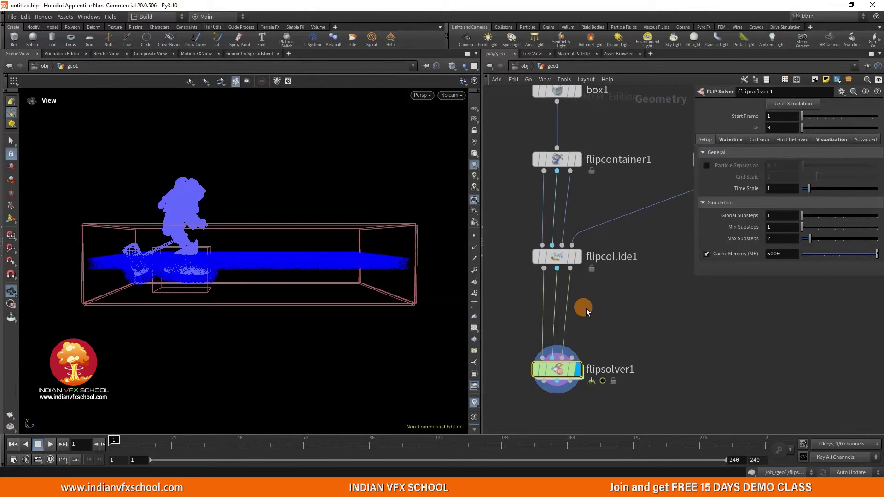
{"action": "right_click", "coordinate": [753, 131]}
{"action": "left_click", "coordinate": [751, 199]}
{"action": "scroll", "coordinate": [573, 217], "scroll_direction": "up", "scroll_amount": 3}
{"action": "left_click", "coordinate": [573, 219]}
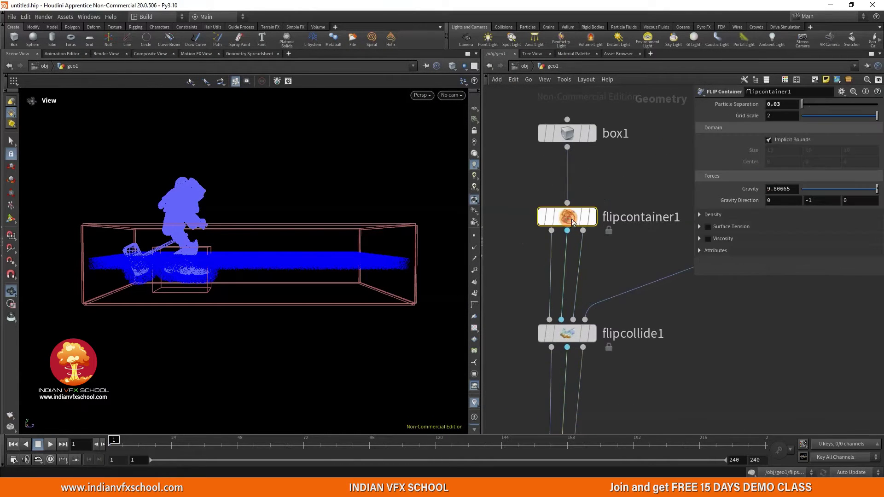
{"action": "right_click", "coordinate": [749, 105]}
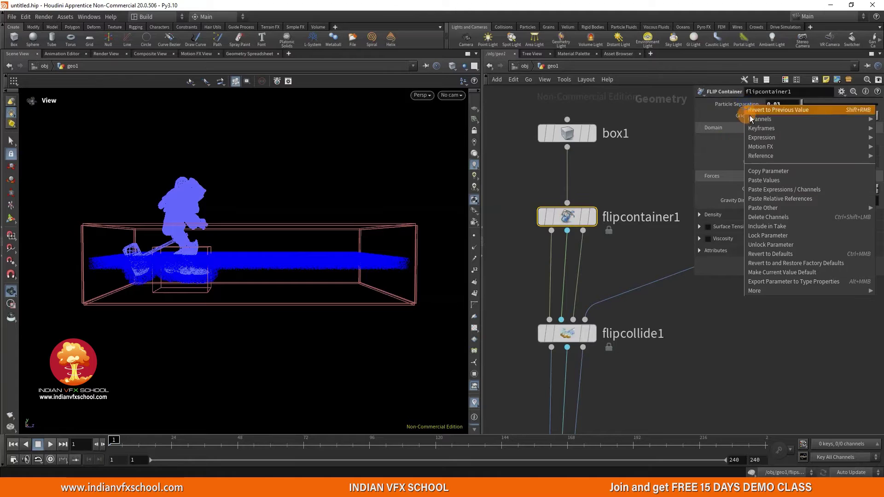
{"action": "left_click", "coordinate": [780, 201]}
- Set the FLIP Solver's ps parameter to 0.02 and inspect the denser fluid from above
{"action": "middle_click_drag", "start_coordinate": [658, 341], "coordinate": [643, 143]}
{"action": "left_click", "coordinate": [572, 270]}
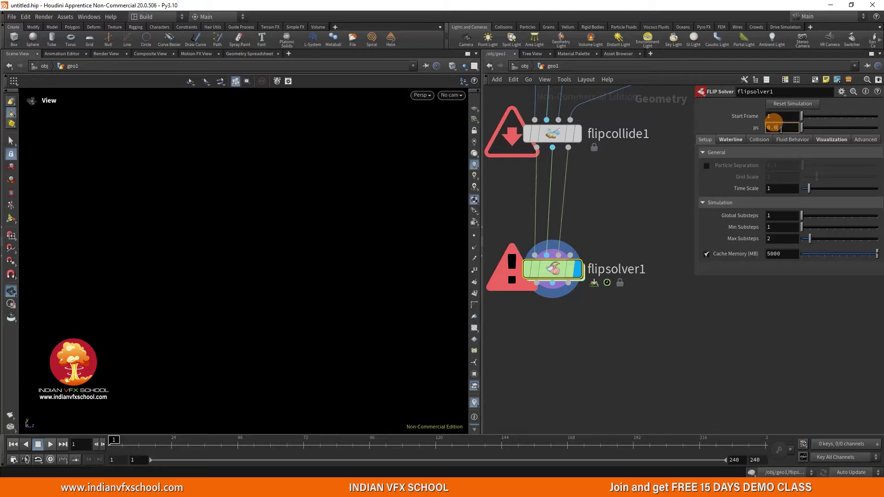
{"action": "key", "text": "Return"}
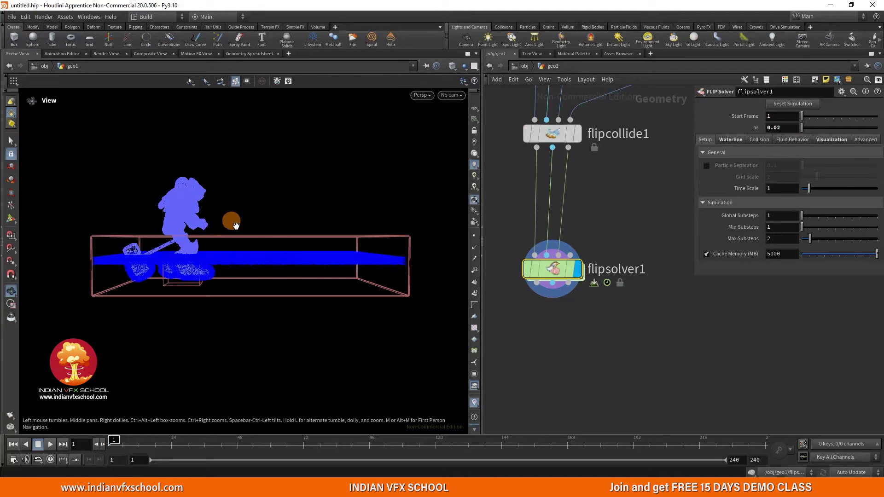
{"action": "left_click_drag", "start_coordinate": [235, 214], "coordinate": [222, 254]}
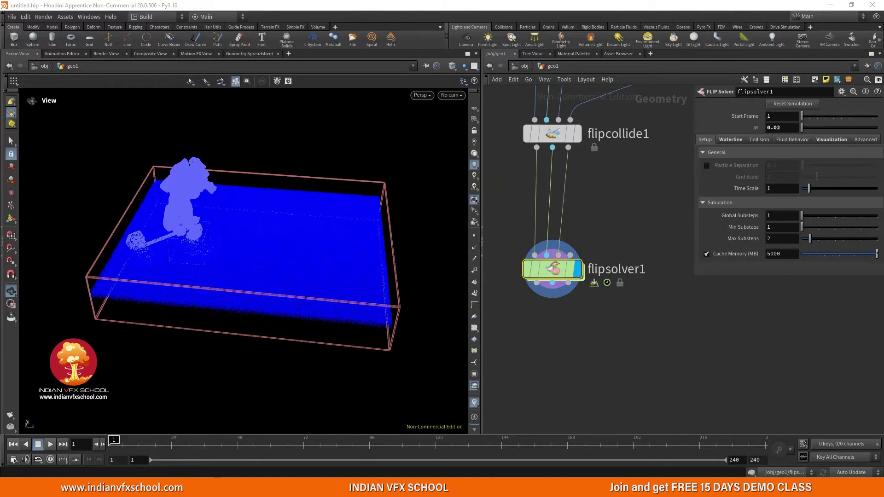
- Display the FLIP Collide node's output and scrub the first frames to check the Crag's collision geometry
{"action": "scroll", "coordinate": [599, 330], "scroll_direction": "down", "scroll_amount": 4}
{"action": "middle_click_drag", "start_coordinate": [622, 263], "coordinate": [615, 298]}
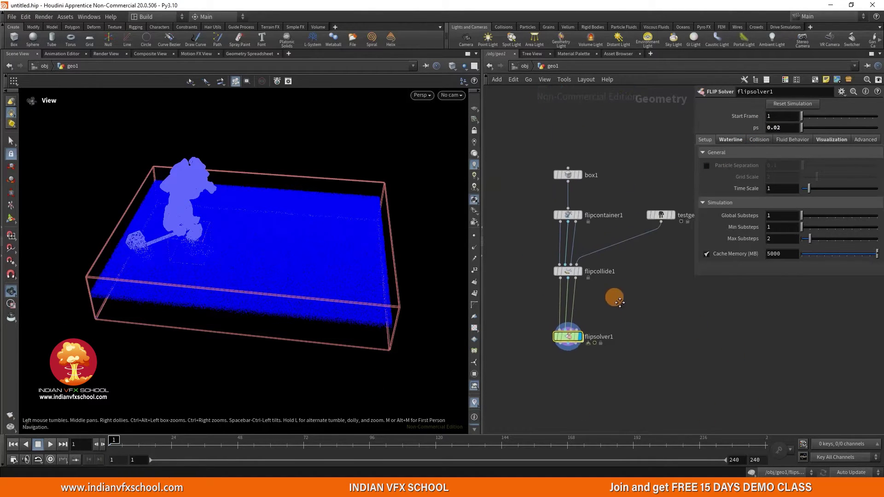
{"action": "scroll", "coordinate": [592, 283], "scroll_direction": "up", "scroll_amount": 3}
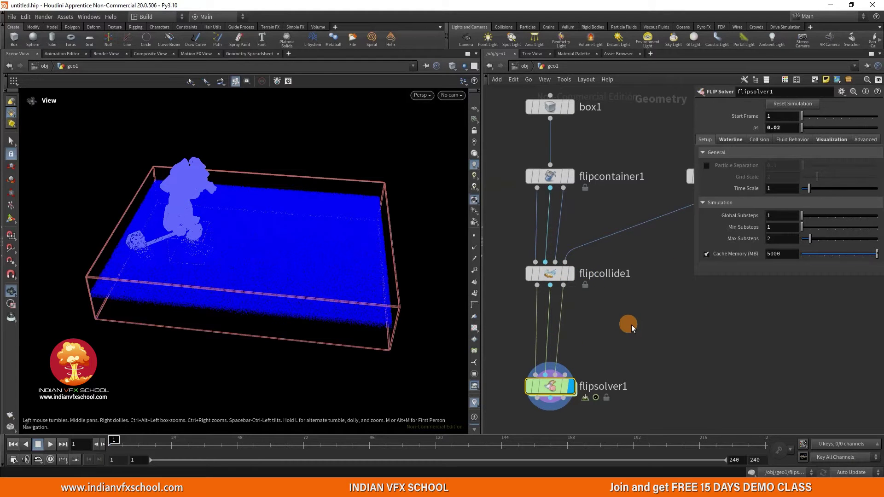
{"action": "left_click", "coordinate": [564, 276]}
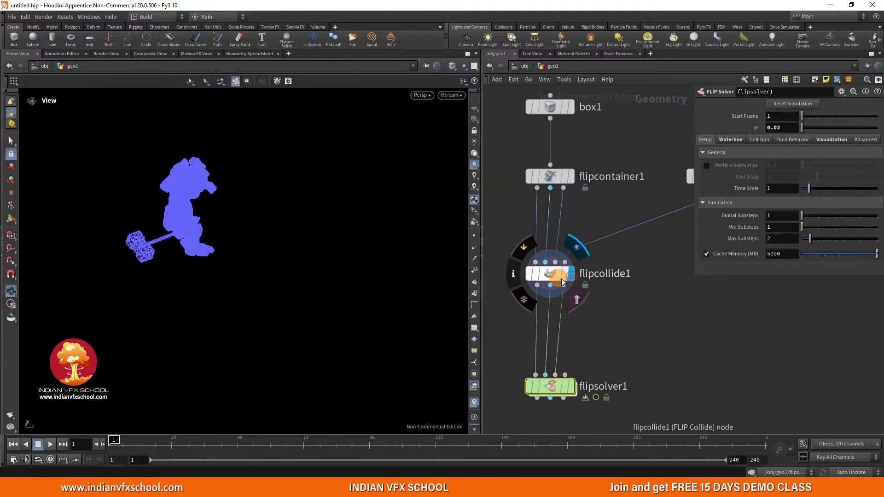
{"action": "left_click", "coordinate": [554, 277]}
{"action": "left_click_drag", "start_coordinate": [177, 231], "coordinate": [235, 213]}
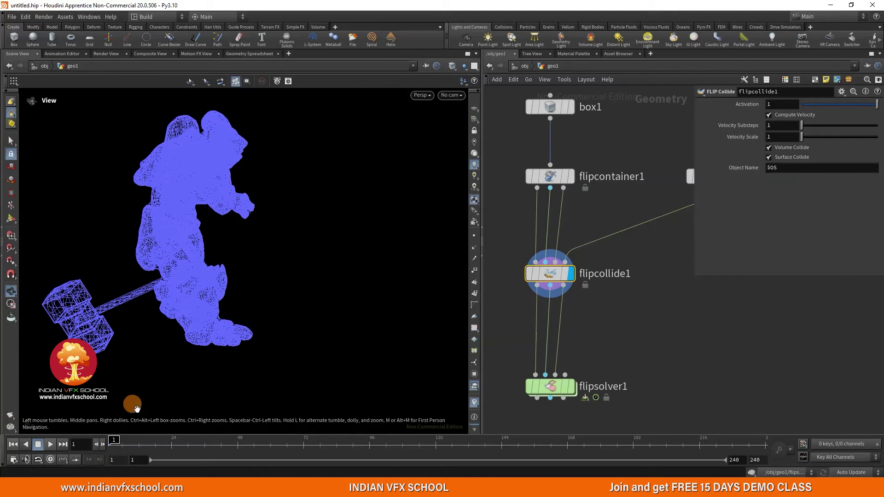
{"action": "left_click_drag", "start_coordinate": [139, 439], "coordinate": [104, 436]}
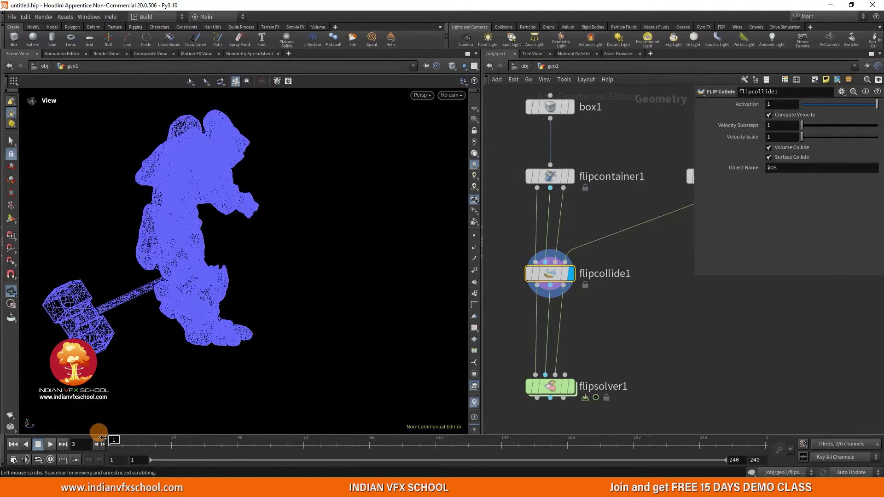
- Display the original Crag test geometry for comparison and return the display to the FLIP Collide node
{"action": "scroll", "coordinate": [570, 278], "scroll_direction": "down", "scroll_amount": 3}
{"action": "scroll", "coordinate": [615, 270], "scroll_direction": "down", "scroll_amount": 1}
{"action": "middle_click_drag", "start_coordinate": [615, 270], "coordinate": [565, 293]}
{"action": "scroll", "coordinate": [626, 248], "scroll_direction": "up", "scroll_amount": 2}
{"action": "left_click", "coordinate": [619, 242]}
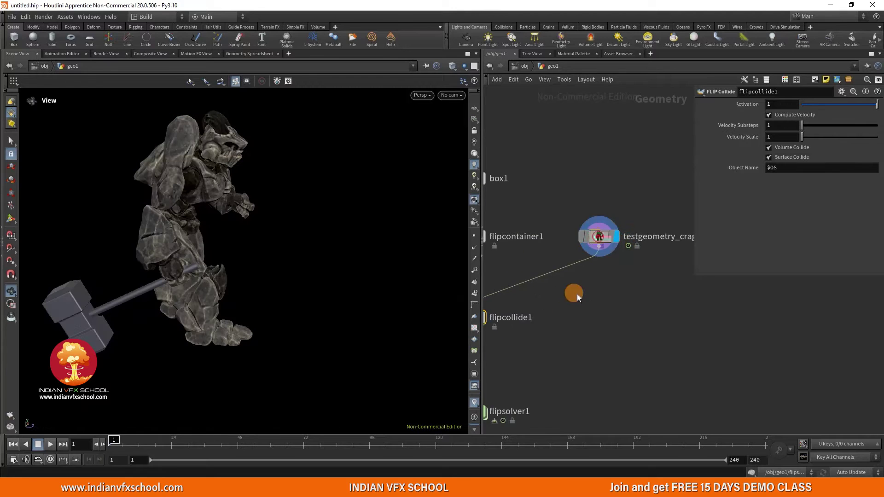
{"action": "middle_click_drag", "start_coordinate": [485, 340], "coordinate": [554, 283]}
{"action": "scroll", "coordinate": [553, 283], "scroll_direction": "up", "scroll_amount": 2}
{"action": "left_click", "coordinate": [563, 253]}
{"action": "middle_click_drag", "start_coordinate": [607, 320], "coordinate": [580, 290]}
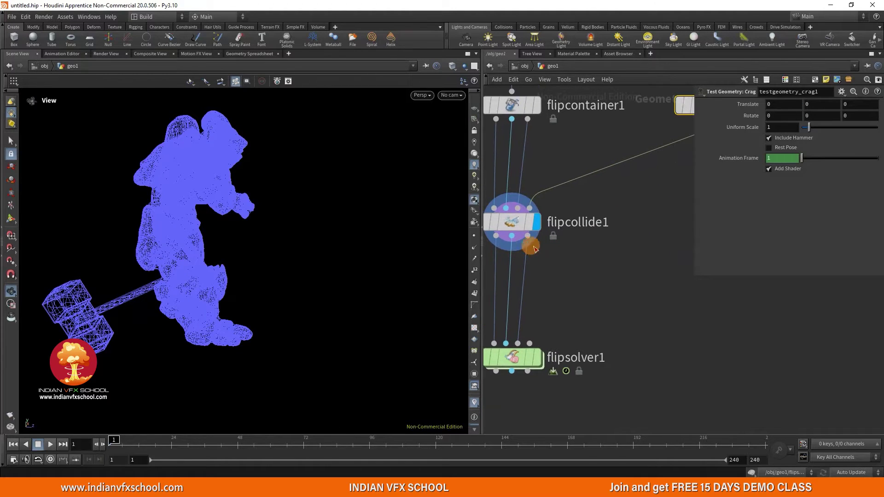
- Connect a Null to the FLIP Collide node's third output, display it, and inspect the Crag's collision volume closely
{"action": "left_click_drag", "start_coordinate": [528, 236], "coordinate": [631, 290]}
{"action": "left_click", "coordinate": [632, 290]}
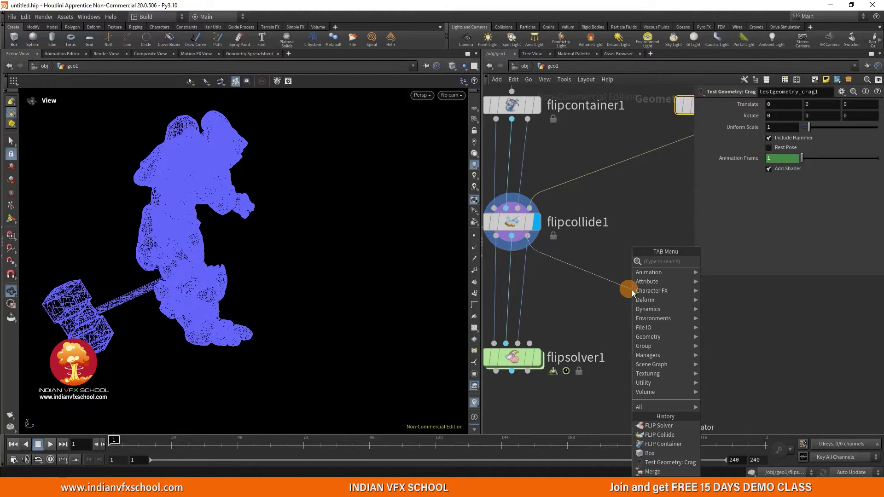
{"action": "type", "text": "null"}
{"action": "key", "text": "Return"}
{"action": "left_click", "coordinate": [632, 290]}
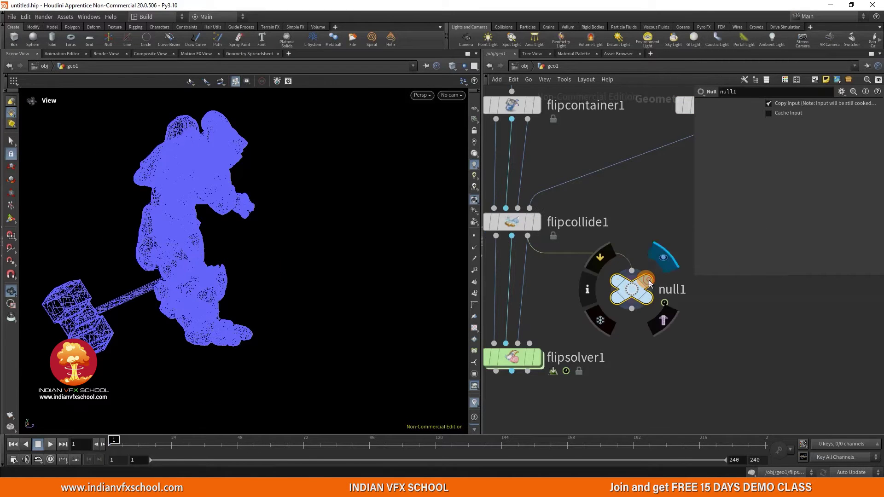
{"action": "left_click", "coordinate": [650, 283]}
{"action": "left_click_drag", "start_coordinate": [217, 253], "coordinate": [308, 242]}
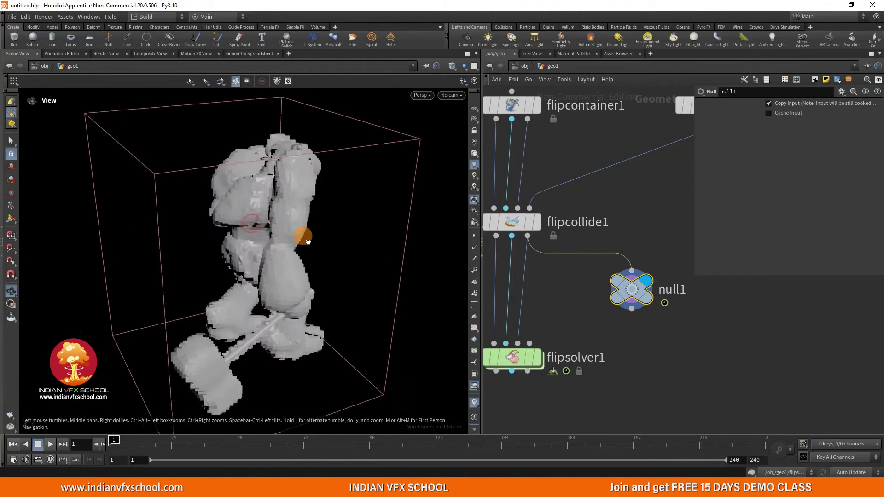
{"action": "right_click_drag", "start_coordinate": [303, 237], "coordinate": [319, 125]}
{"action": "right_click_drag", "start_coordinate": [264, 208], "coordinate": [285, 186]}
{"action": "left_click_drag", "start_coordinate": [310, 211], "coordinate": [345, 200]}
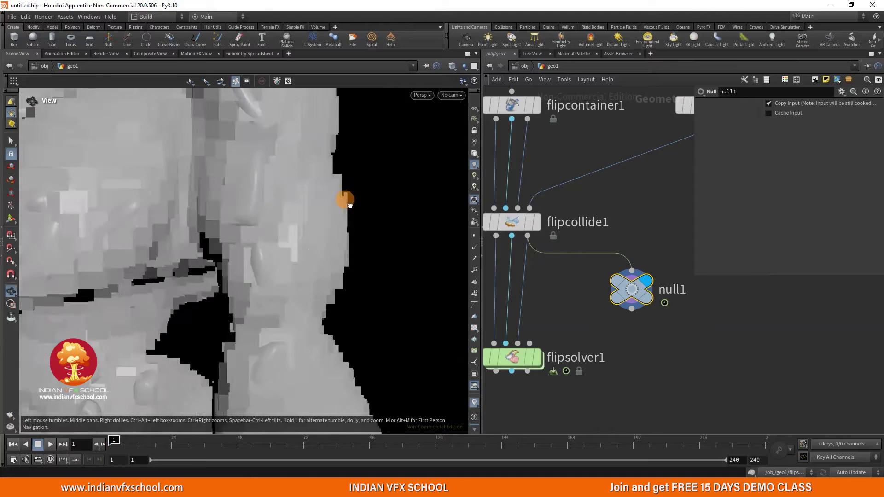
{"action": "right_click_drag", "start_coordinate": [350, 205], "coordinate": [214, 289]}
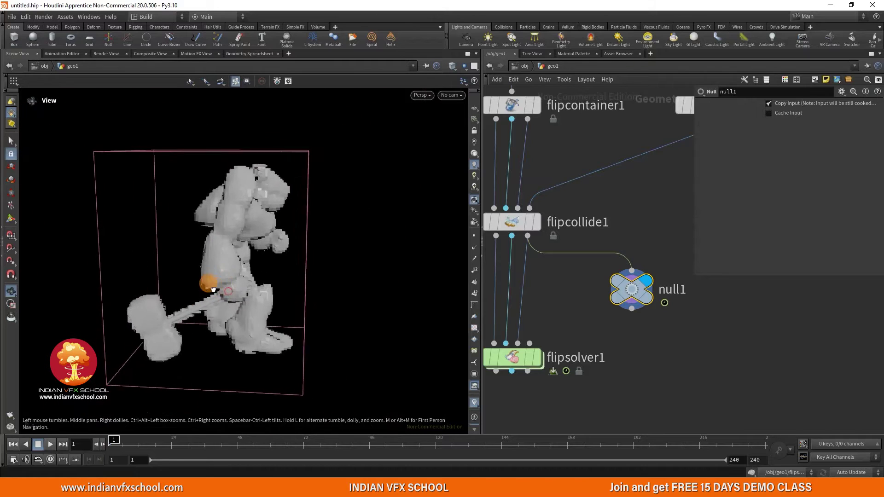
{"action": "left_click_drag", "start_coordinate": [213, 289], "coordinate": [204, 288]}
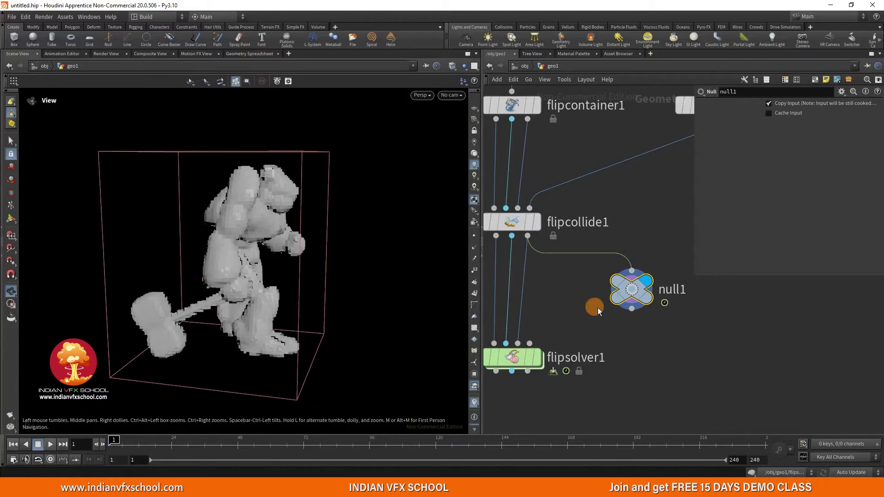
- Display the FLIP Collide node, compare its collision geometry with and without Surface Collide, and leave Surface Collide disabled
{"action": "scroll", "coordinate": [561, 294], "scroll_direction": "down", "scroll_amount": 3}
{"action": "scroll", "coordinate": [543, 250], "scroll_direction": "up", "scroll_amount": 3}
{"action": "left_click", "coordinate": [552, 256]}
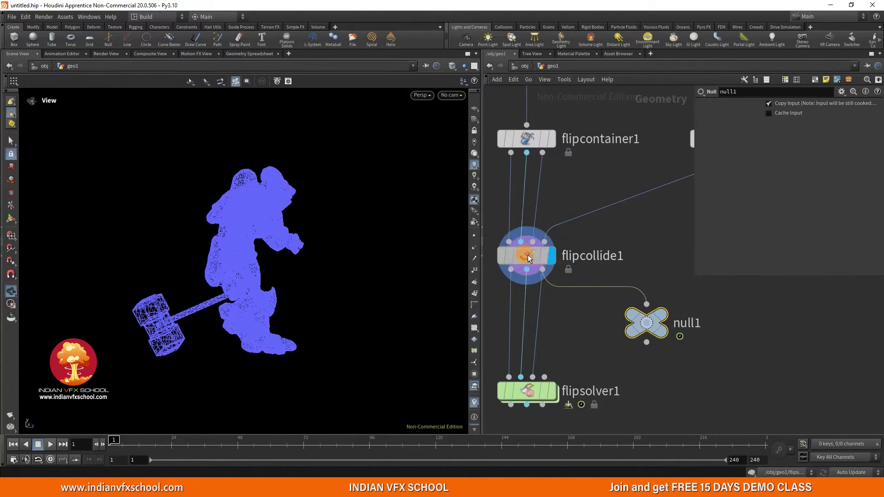
{"action": "left_click", "coordinate": [528, 255]}
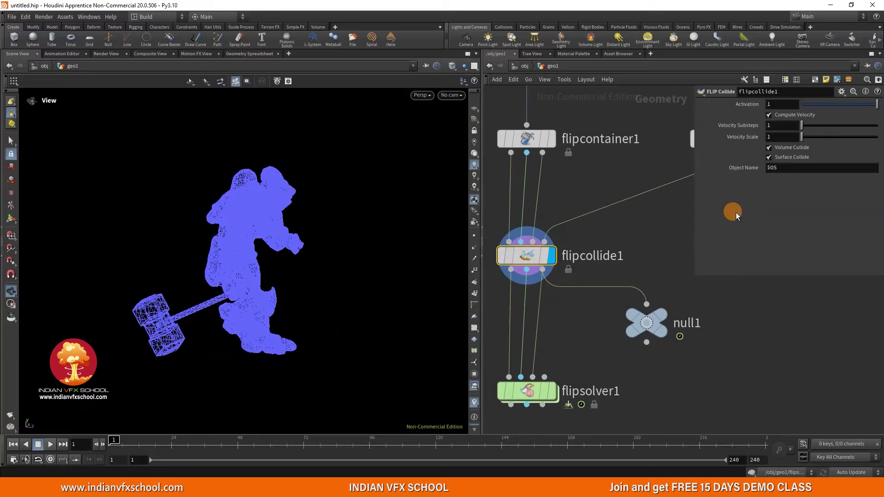
{"action": "left_click", "coordinate": [782, 158]}
{"action": "left_click", "coordinate": [781, 158]}
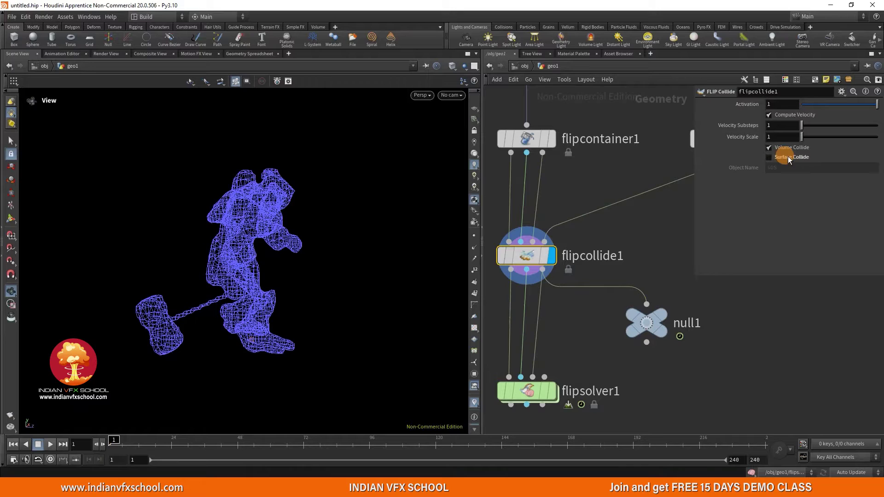
{"action": "left_click", "coordinate": [790, 160]}
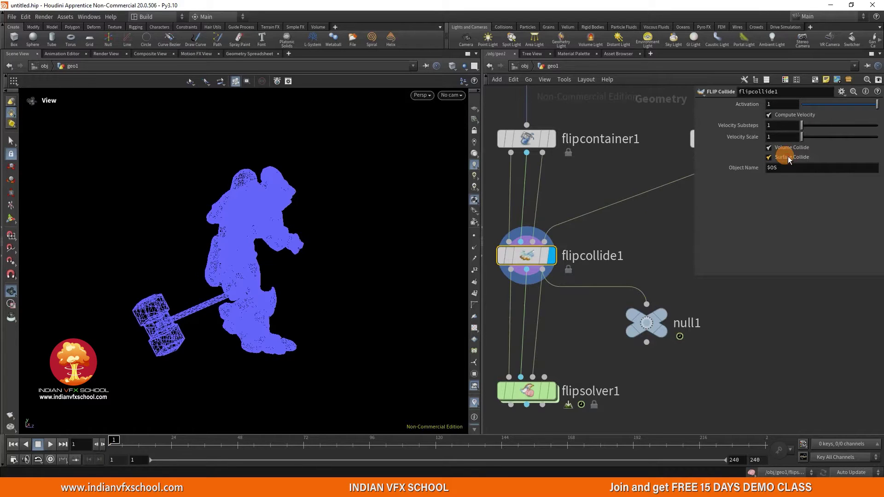
{"action": "left_click", "coordinate": [790, 158]}
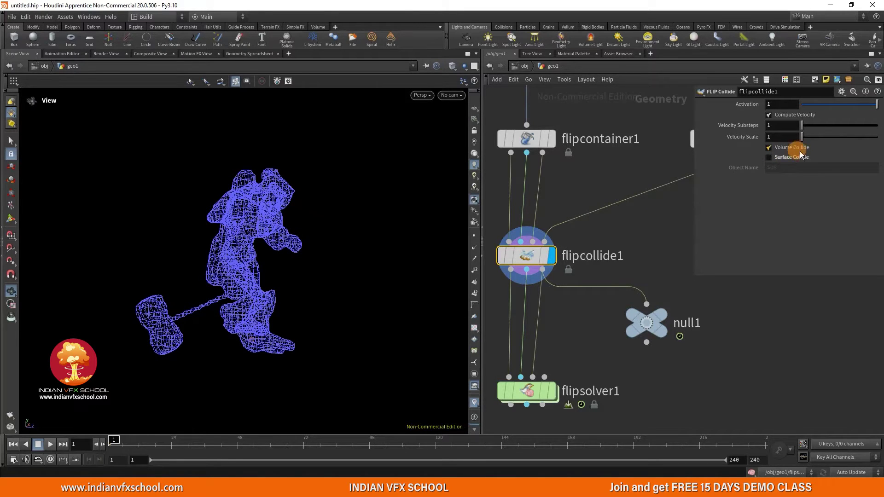
- Display the FLIP Solver's result and check the linked Particle Separation on the FLIP Container
{"action": "scroll", "coordinate": [591, 287], "scroll_direction": "down", "scroll_amount": 3}
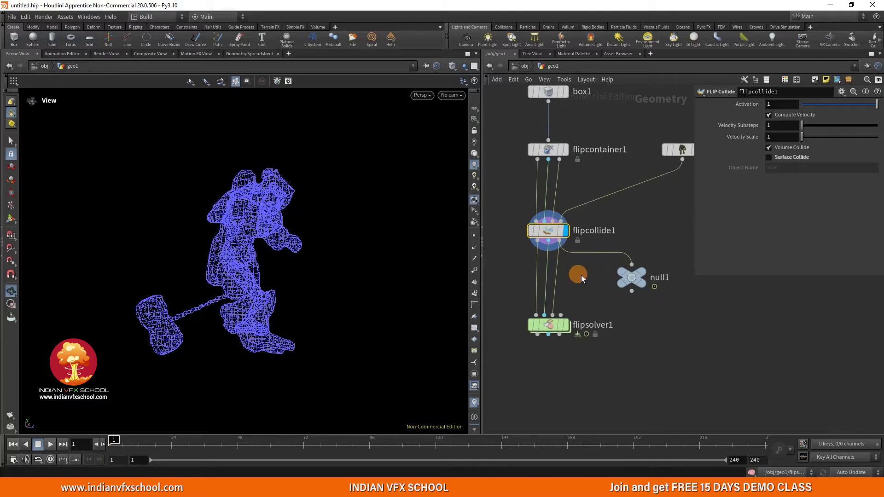
{"action": "left_click", "coordinate": [548, 326]}
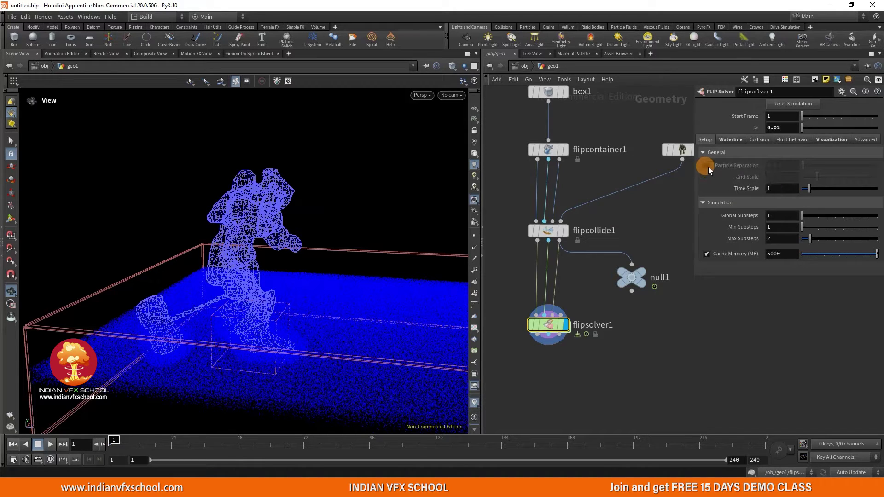
{"action": "left_click_drag", "start_coordinate": [710, 168], "coordinate": [734, 164]}
{"action": "scroll", "coordinate": [634, 222], "scroll_direction": "down", "scroll_amount": 3}
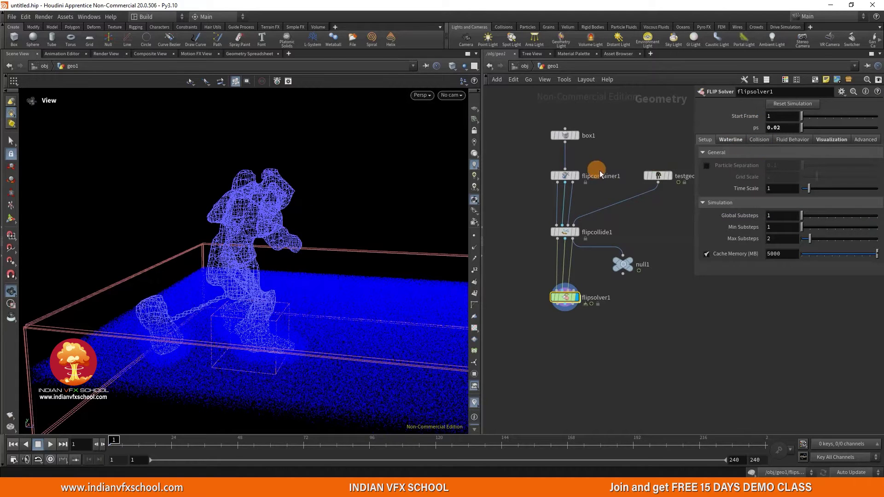
{"action": "scroll", "coordinate": [573, 172], "scroll_direction": "up", "scroll_amount": 1}
{"action": "left_click", "coordinate": [563, 175]}
{"action": "left_click", "coordinate": [734, 104]}
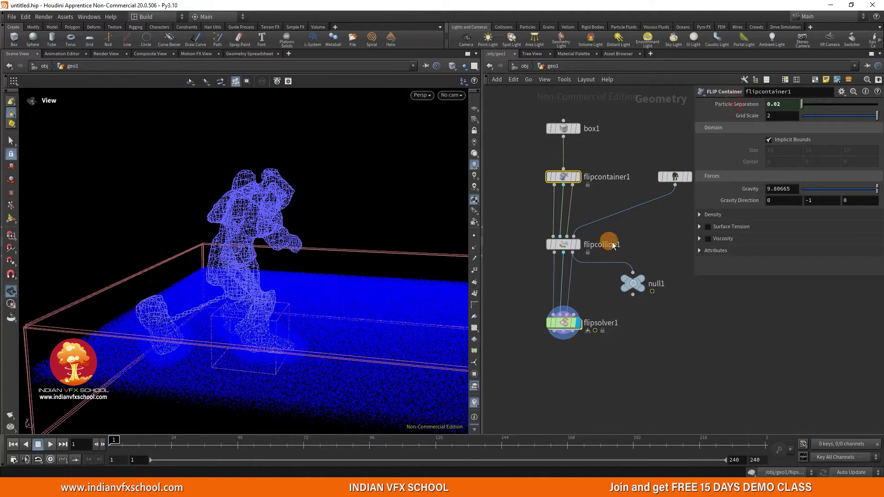
- Set the FLIP Solver's collision Surface Extrapolation to 0.1
{"action": "left_click", "coordinate": [563, 322]}
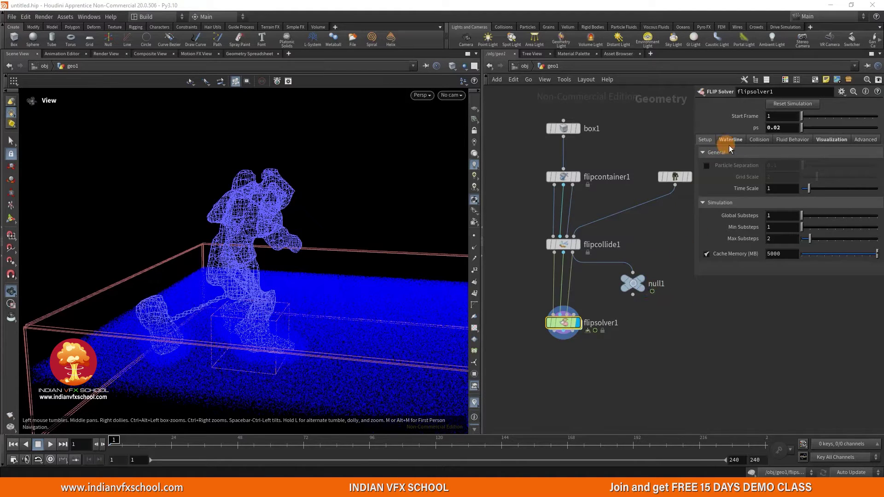
{"action": "left_click", "coordinate": [759, 140]}
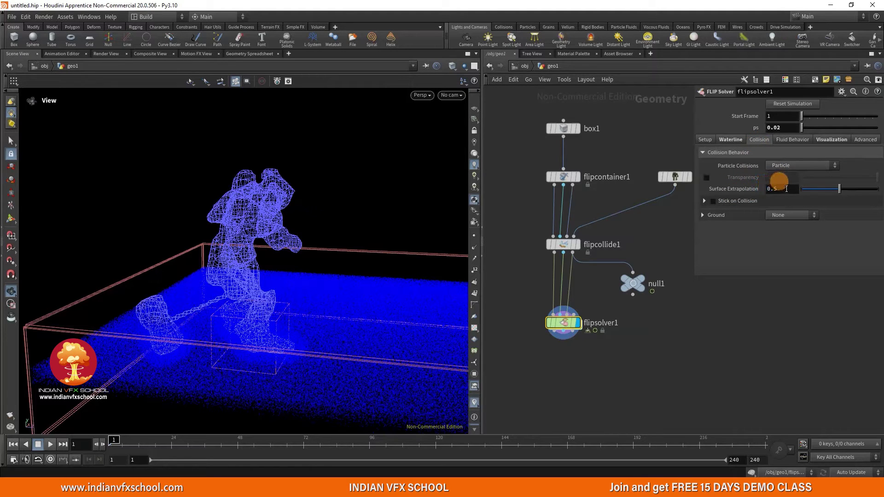
{"action": "left_click_drag", "start_coordinate": [784, 188], "coordinate": [749, 190]}
{"action": "type", "text": "0."}
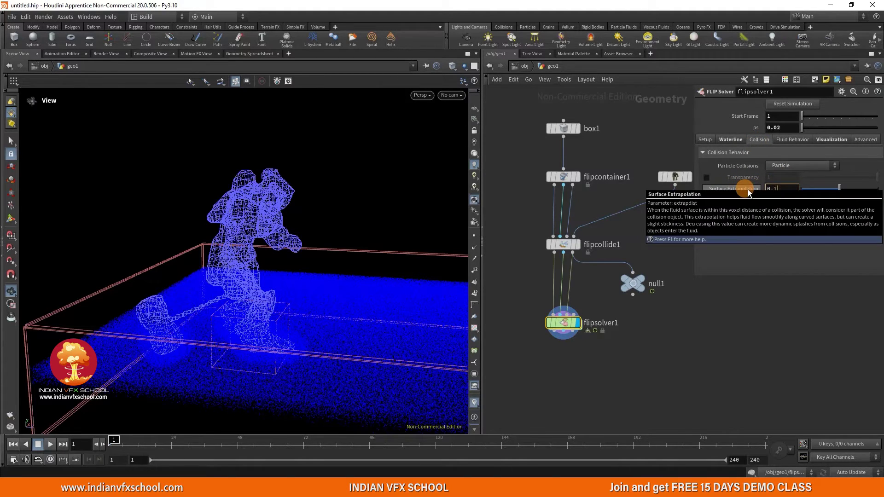
{"action": "type", "text": "1"}
{"action": "key", "text": "Return"}
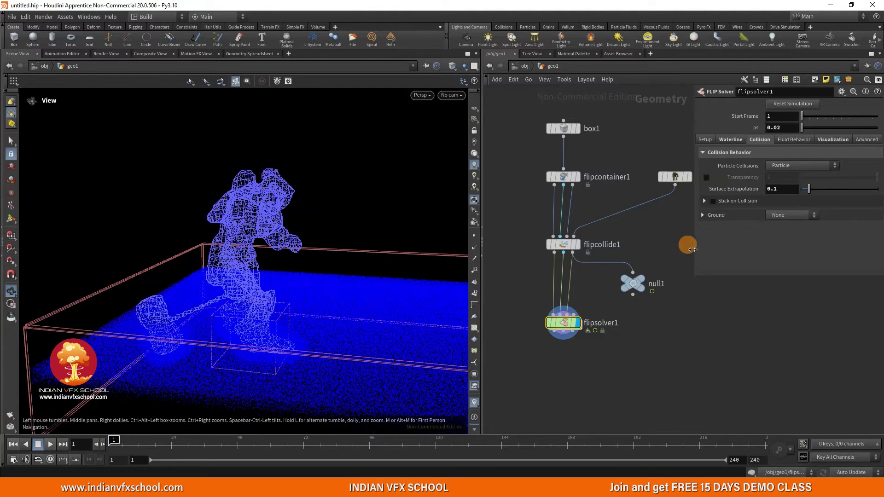
- Compare the FLIP Solver's Velocity Transfer modes, set it to FLIP (Splashy), and review the Detect Droplets settings
{"action": "left_click", "coordinate": [790, 139]}
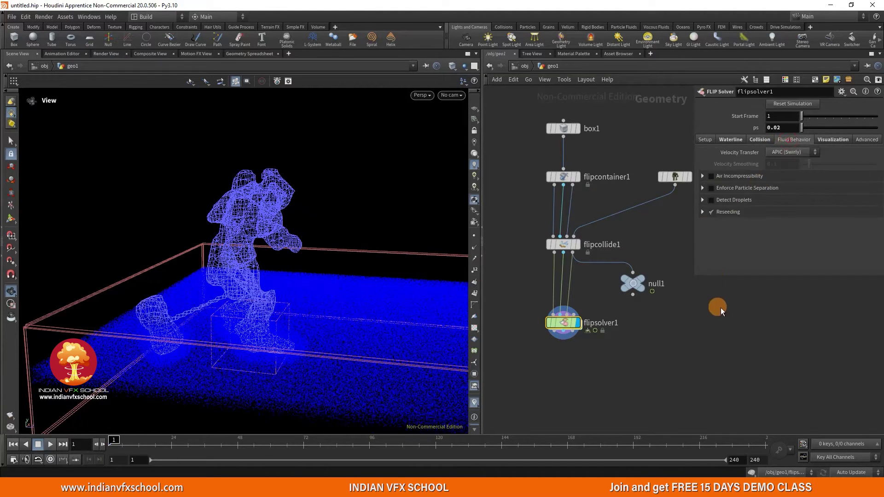
{"action": "left_click", "coordinate": [786, 153]}
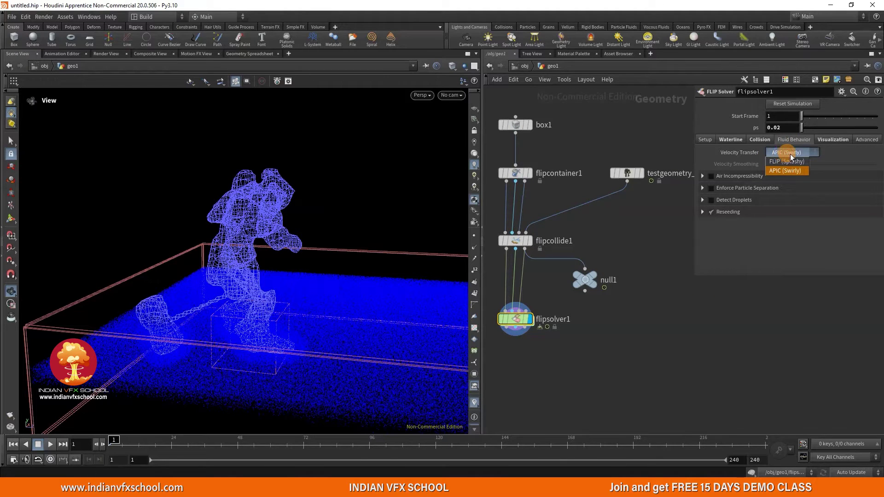
{"action": "left_click", "coordinate": [784, 161]}
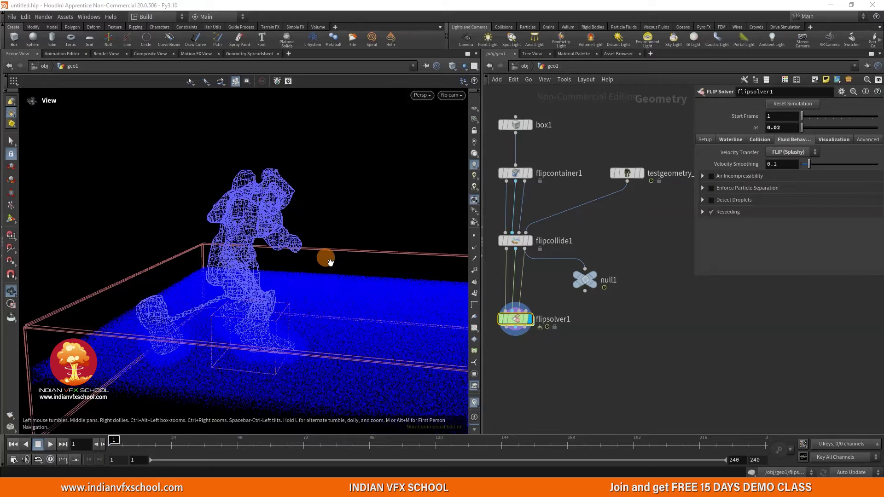
{"action": "left_click", "coordinate": [812, 152]}
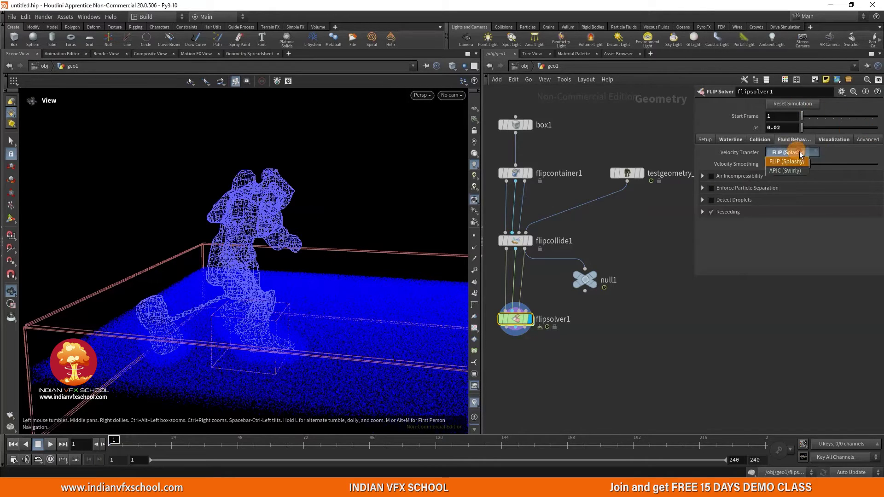
{"action": "left_click", "coordinate": [789, 170]}
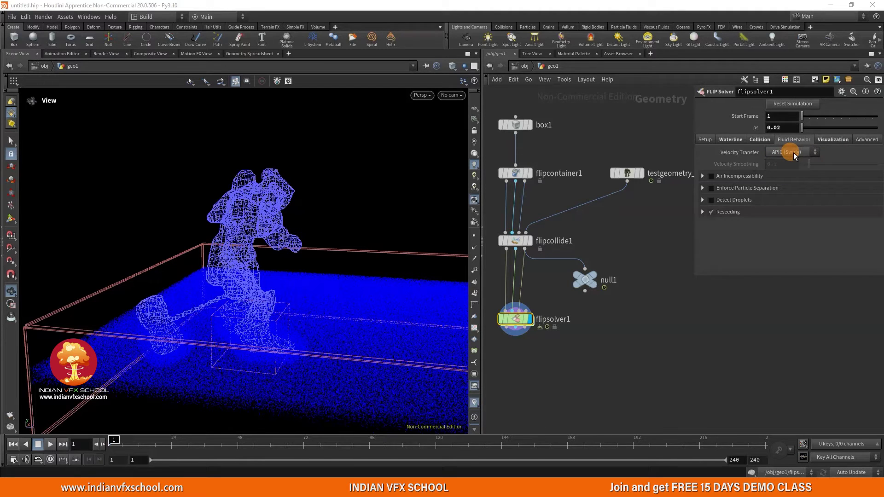
{"action": "left_click", "coordinate": [793, 153]}
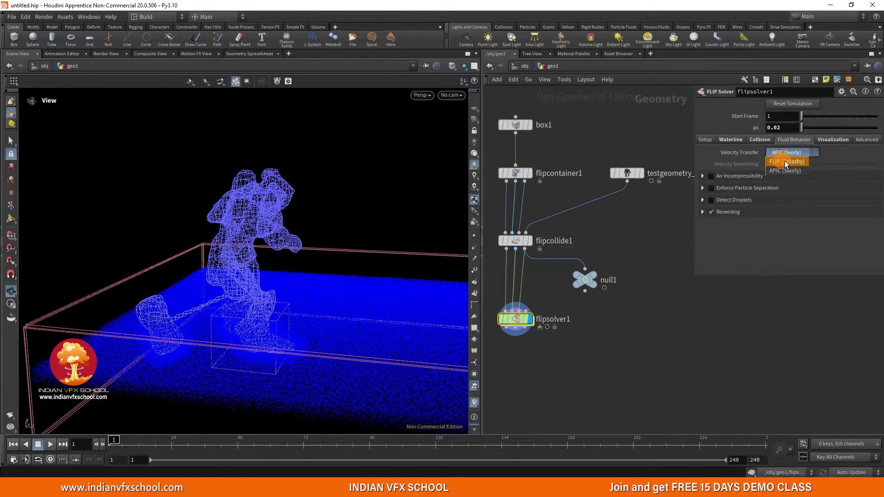
{"action": "left_click", "coordinate": [787, 162]}
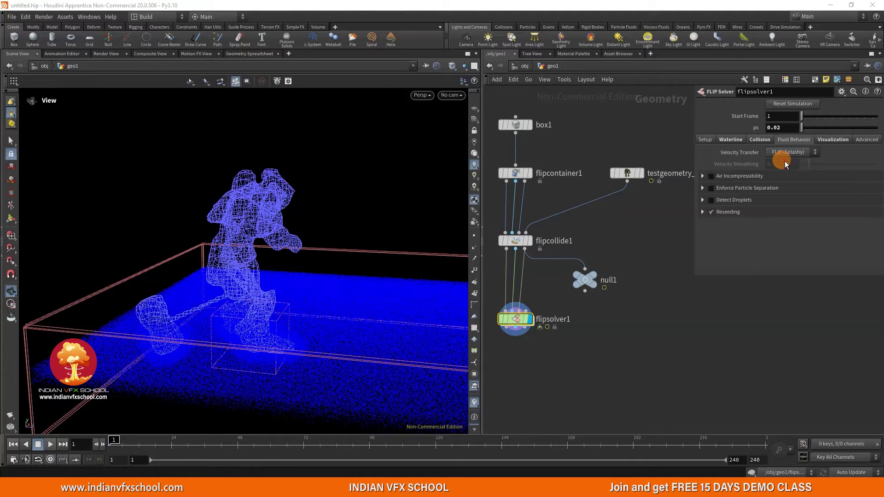
{"action": "left_click", "coordinate": [703, 201]}
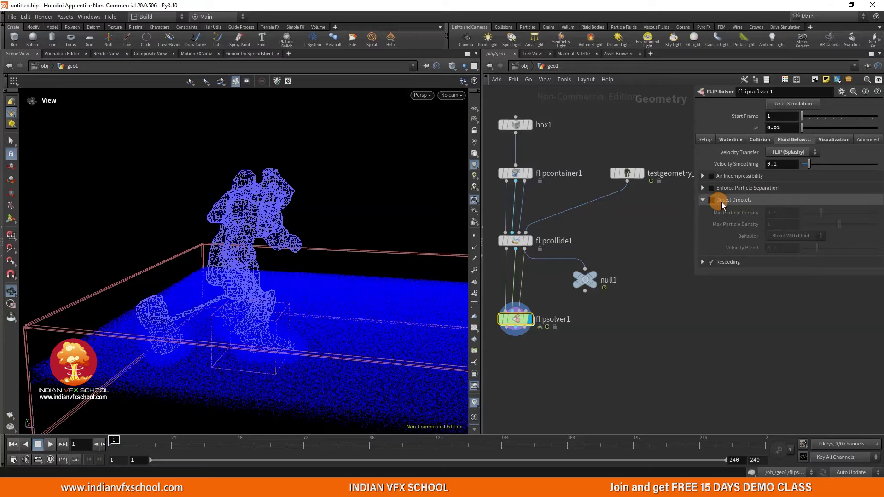
{"action": "left_click", "coordinate": [702, 201]}
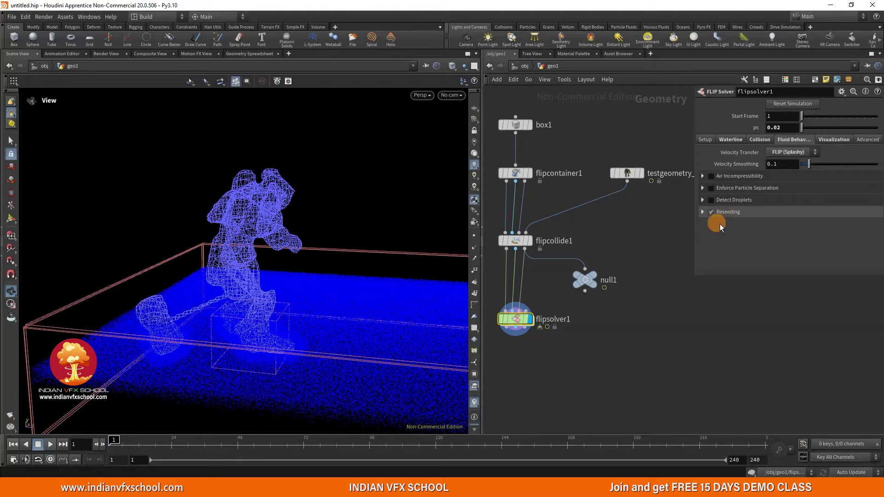
- Try the solver's multigrid preconditioner and Solve Pressure with Adaptivity options, and restore both to their original settings
{"action": "scroll", "coordinate": [517, 322], "scroll_direction": "up", "scroll_amount": 3}
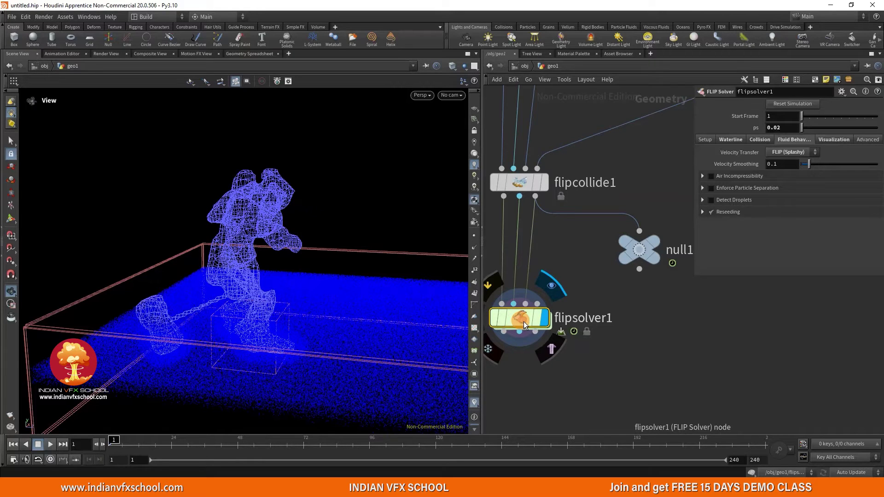
{"action": "left_click", "coordinate": [868, 139]}
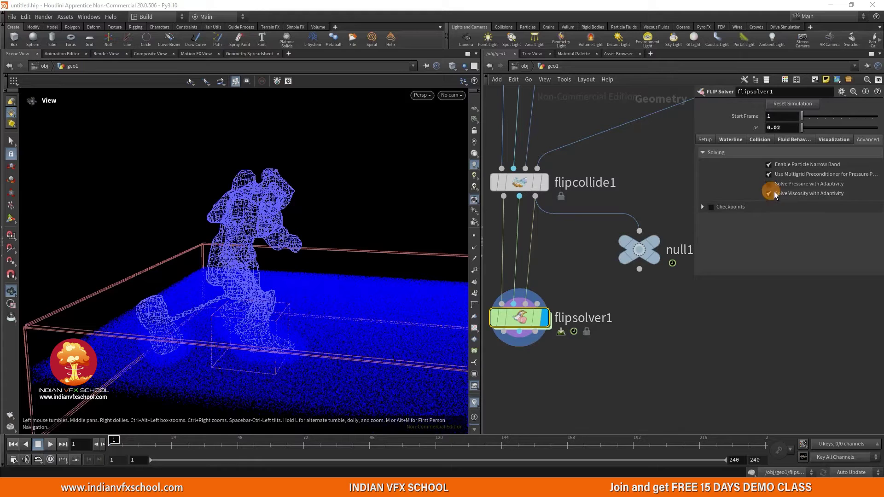
{"action": "mouse_move", "coordinate": [804, 186]}
{"action": "left_click", "coordinate": [784, 176]}
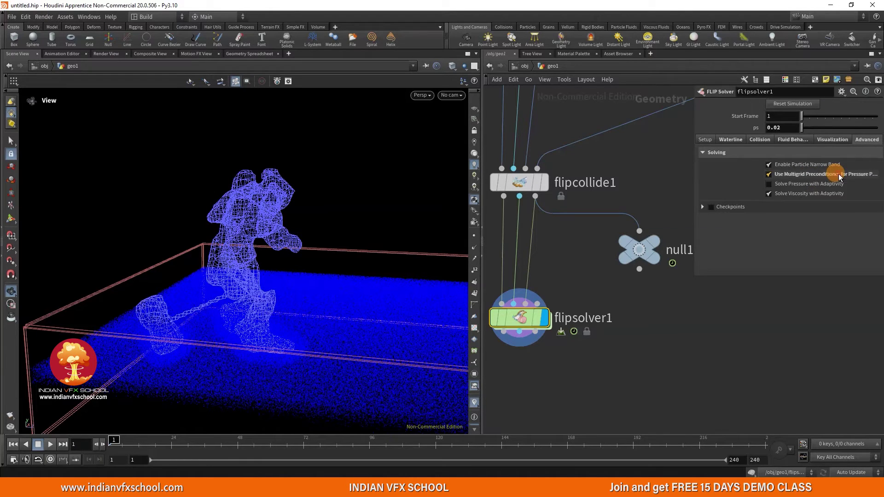
{"action": "left_click", "coordinate": [814, 175]}
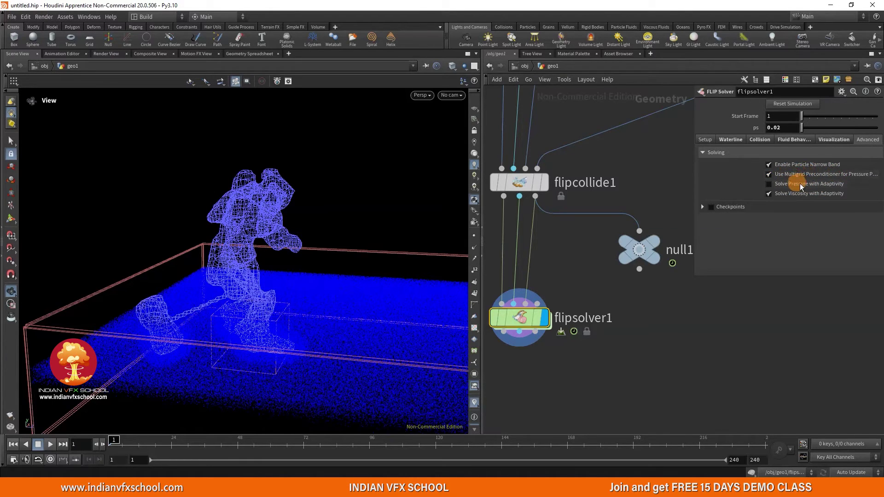
{"action": "left_click", "coordinate": [793, 185]}
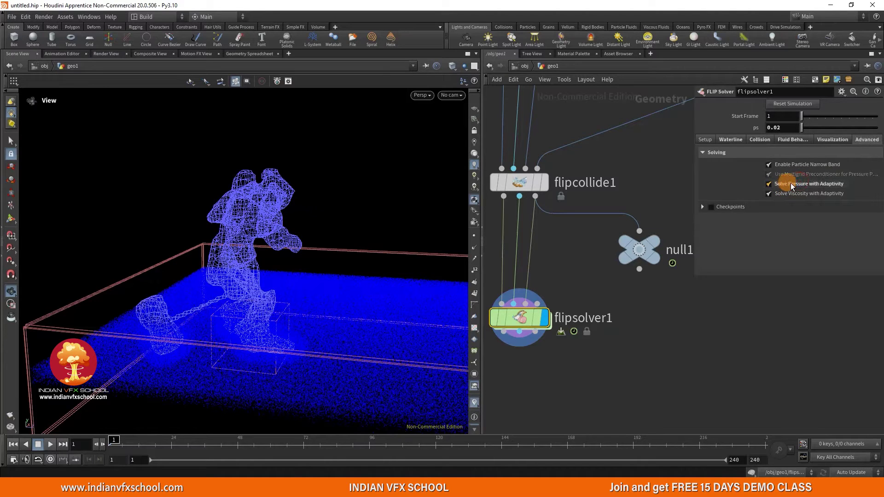
{"action": "left_click", "coordinate": [792, 185]}
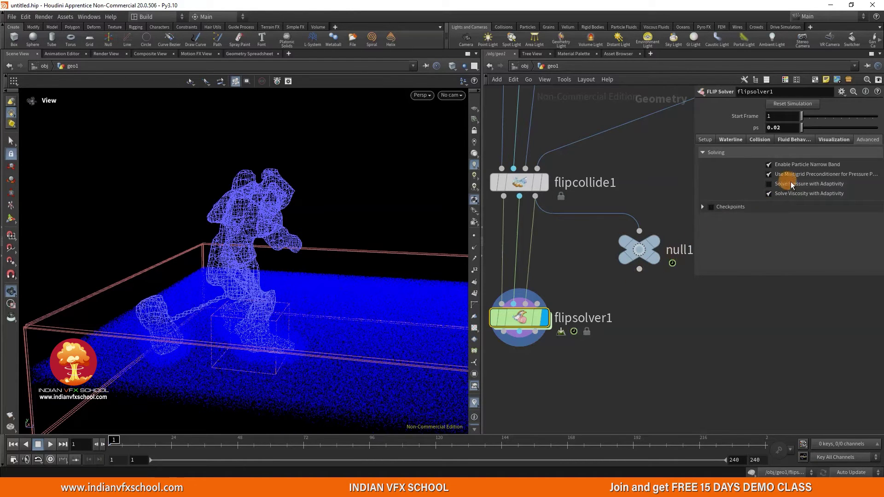
{"action": "scroll", "coordinate": [565, 328], "scroll_direction": "down", "scroll_amount": 4}
{"action": "middle_click_drag", "start_coordinate": [587, 328], "coordinate": [608, 258]}
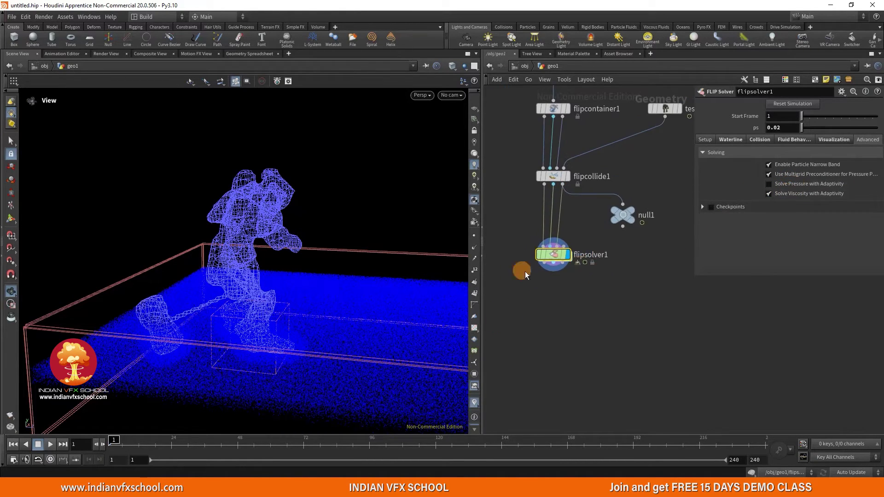
- Play the FLIP simulation for a few frames and scrub to frame 9 to inspect the Crag's collision with the fluid
{"action": "left_click_drag", "start_coordinate": [299, 276], "coordinate": [248, 283]}
{"action": "middle_click_drag", "start_coordinate": [616, 223], "coordinate": [588, 240]}
{"action": "left_click_drag", "start_coordinate": [588, 239], "coordinate": [602, 236]}
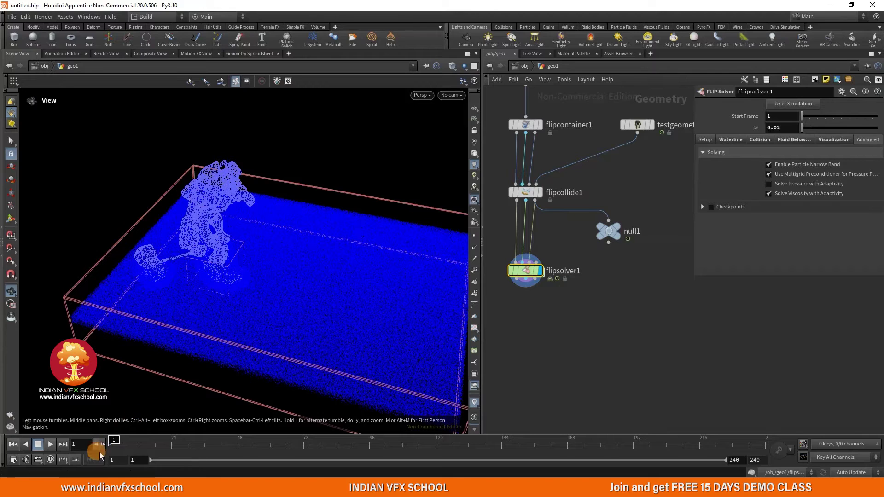
{"action": "left_click", "coordinate": [51, 444]}
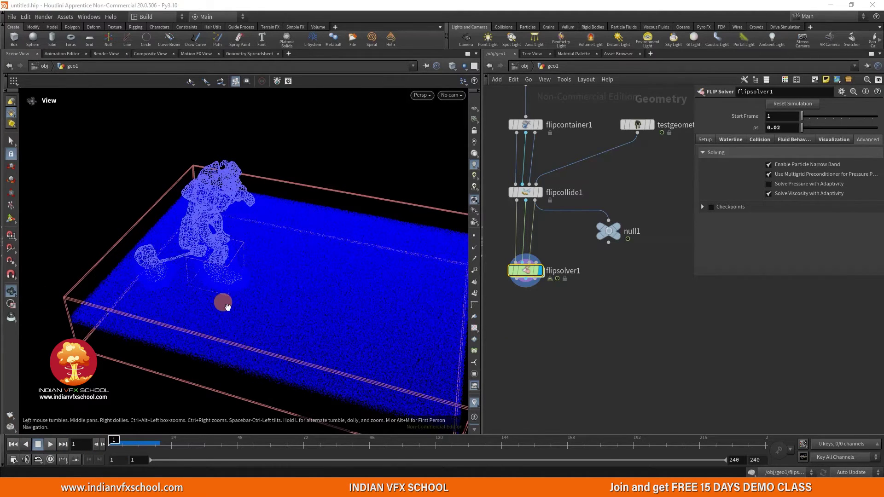
{"action": "mouse_move", "coordinate": [113, 444]}
{"action": "left_mouse_down"}
{"action": "mouse_move", "coordinate": [150, 442]}
{"action": "mouse_move", "coordinate": [130, 442]}
{"action": "left_mouse_up"}
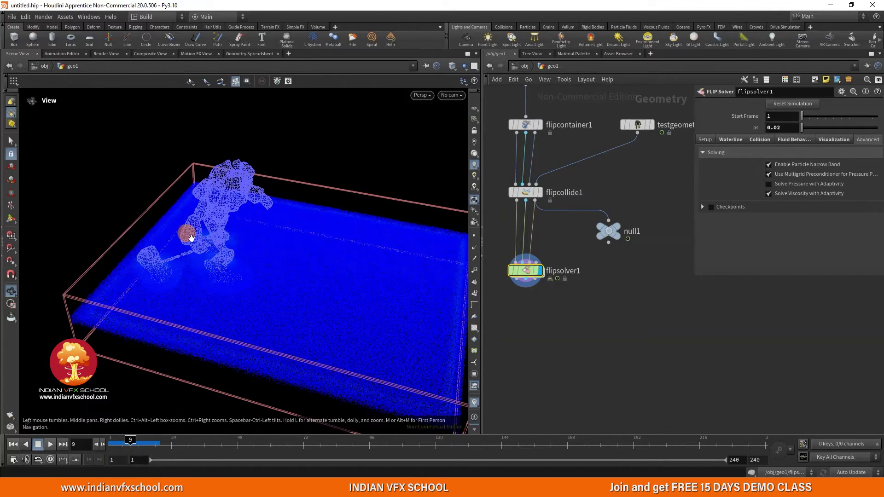
- Turn off Show Collision in the FLIP Solver's visualization settings and check the fluid at frame 7
{"action": "scroll", "coordinate": [549, 277], "scroll_direction": "up", "scroll_amount": 3}
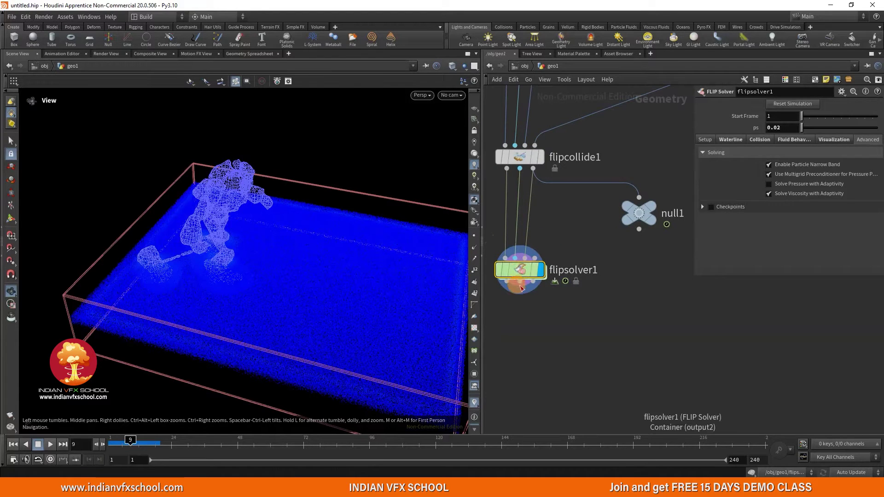
{"action": "left_click", "coordinate": [827, 139]}
{"action": "left_click", "coordinate": [769, 151]}
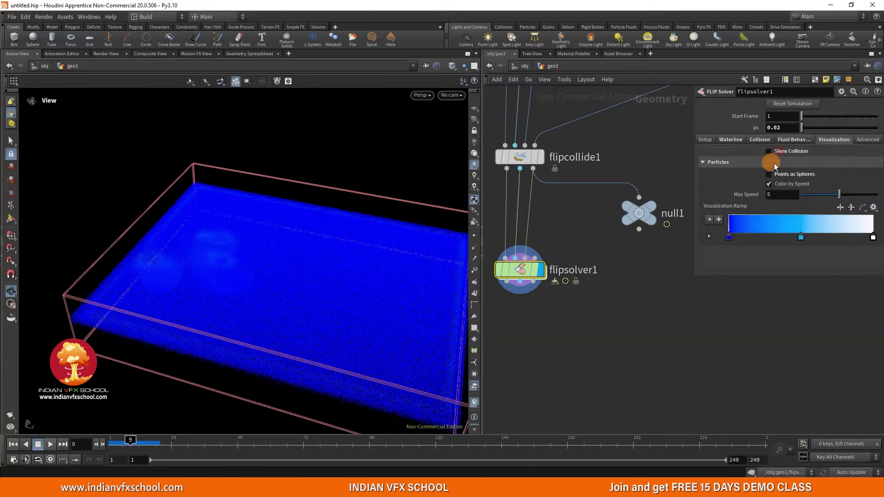
{"action": "mouse_move", "coordinate": [117, 444]}
{"action": "left_mouse_down"}
{"action": "mouse_move", "coordinate": [134, 443]}
{"action": "mouse_move", "coordinate": [109, 443]}
{"action": "mouse_move", "coordinate": [125, 444]}
{"action": "left_mouse_up"}
{"action": "scroll", "coordinate": [562, 290], "scroll_direction": "down", "scroll_amount": 2}
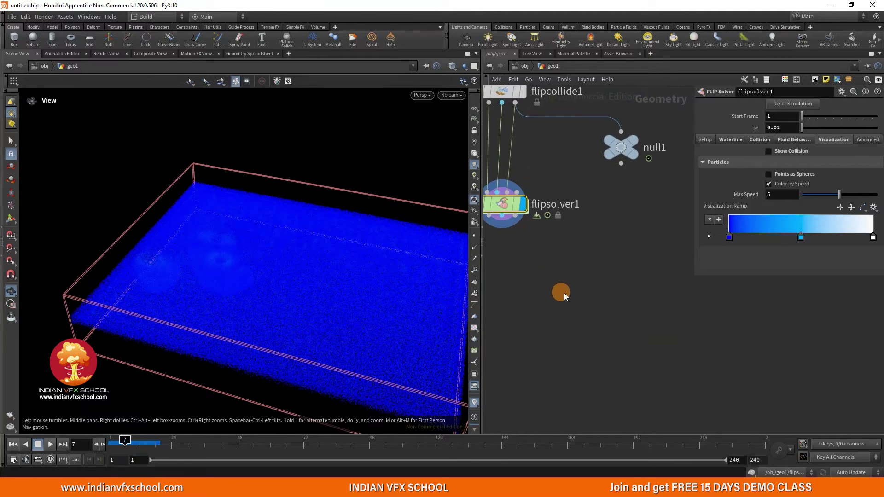
- Add a Merge node below the FLIP Solver and feed the solver's first output into it
{"action": "key", "text": "Tab"}
{"action": "type", "text": "merge"}
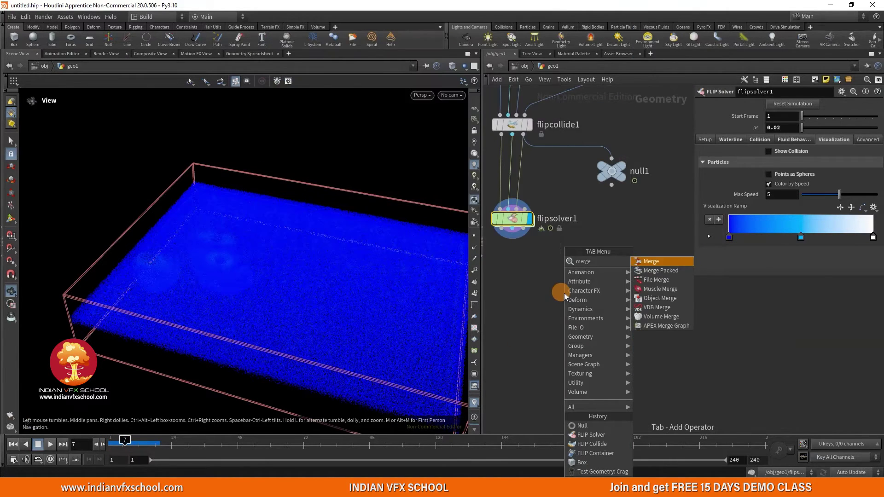
{"action": "key", "text": "Return"}
{"action": "left_click", "coordinate": [564, 293]}
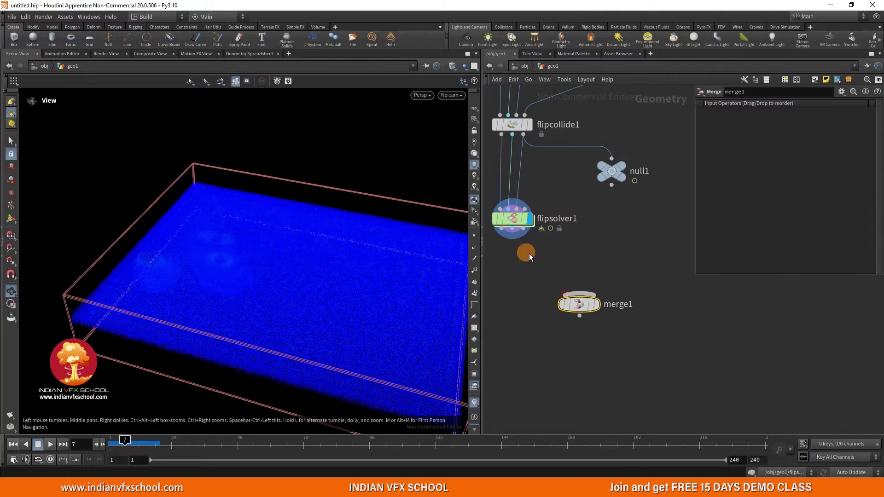
{"action": "left_click", "coordinate": [501, 236]}
{"action": "left_click", "coordinate": [554, 290]}
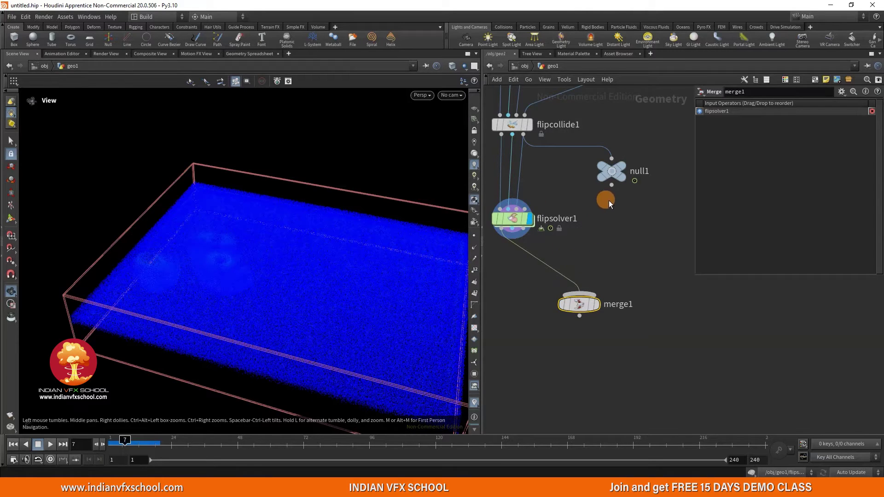
- Delete the null node attached to the FLIP Collide
{"action": "scroll", "coordinate": [609, 207], "scroll_direction": "down", "scroll_amount": 1}
{"action": "middle_click_drag", "start_coordinate": [609, 208], "coordinate": [581, 285]}
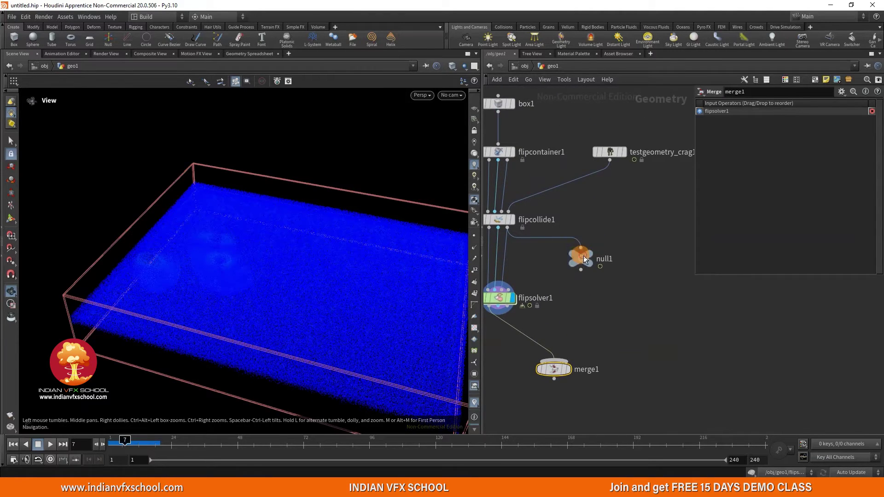
{"action": "left_click", "coordinate": [585, 255]}
{"action": "key", "text": "Delete"}
- Connect the Crag test geometry to the merge, display the merged result, and inspect it at frame 16
{"action": "left_click", "coordinate": [610, 161]}
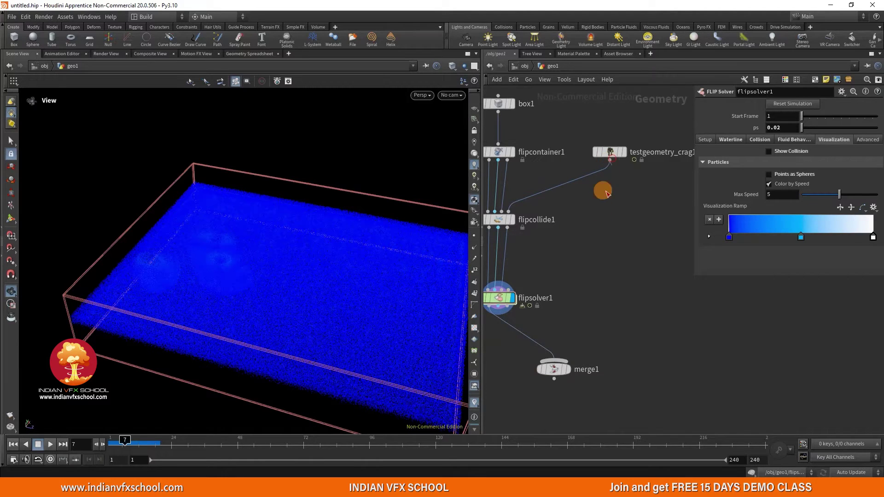
{"action": "left_click", "coordinate": [558, 365]}
{"action": "mouse_move", "coordinate": [136, 440]}
{"action": "left_mouse_down"}
{"action": "mouse_move", "coordinate": [118, 441]}
{"action": "mouse_move", "coordinate": [149, 440]}
{"action": "left_mouse_up"}
{"action": "left_click_drag", "start_coordinate": [221, 326], "coordinate": [233, 277]}
- Set the FLIP Collide's Velocity Scale to 3
{"action": "middle_click_drag", "start_coordinate": [543, 293], "coordinate": [573, 281]}
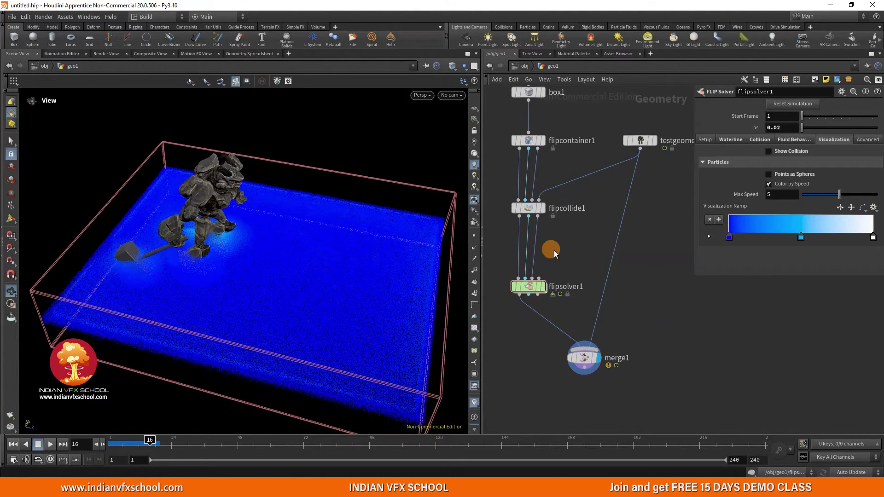
{"action": "middle_click_drag", "start_coordinate": [546, 213], "coordinate": [544, 267]}
{"action": "scroll", "coordinate": [544, 267], "scroll_direction": "up", "scroll_amount": 2}
{"action": "left_click", "coordinate": [519, 263]}
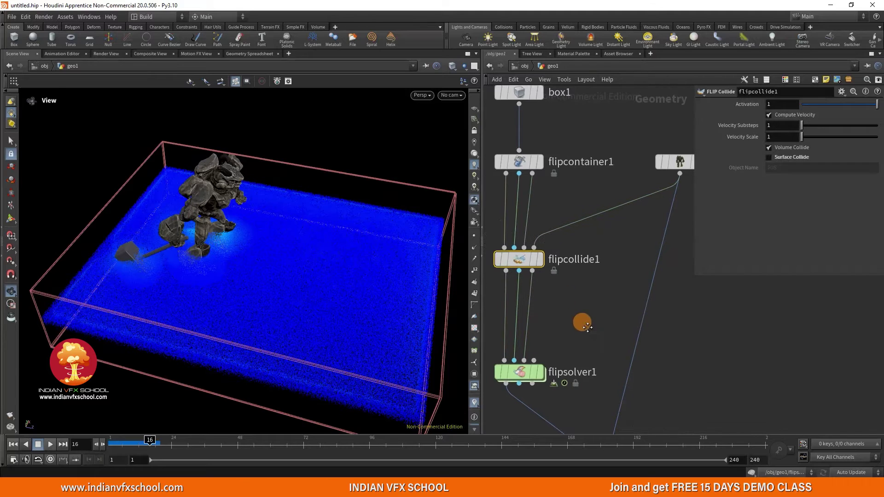
{"action": "middle_click_drag", "start_coordinate": [587, 327], "coordinate": [588, 324]}
{"action": "double_click", "coordinate": [793, 136]}
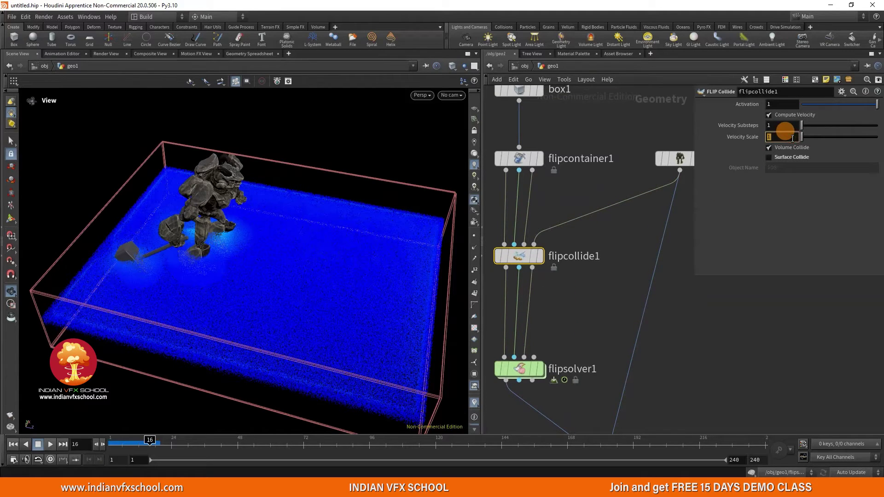
{"action": "key", "text": "Return"}
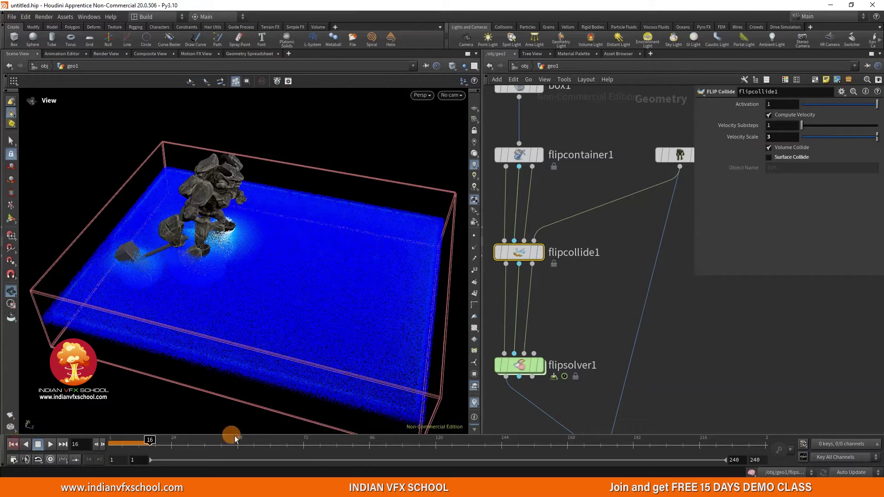
- Set the FLIP Solver's ps parameter to 0.01
{"action": "left_click", "coordinate": [519, 365]}
{"action": "left_click", "coordinate": [789, 128]}
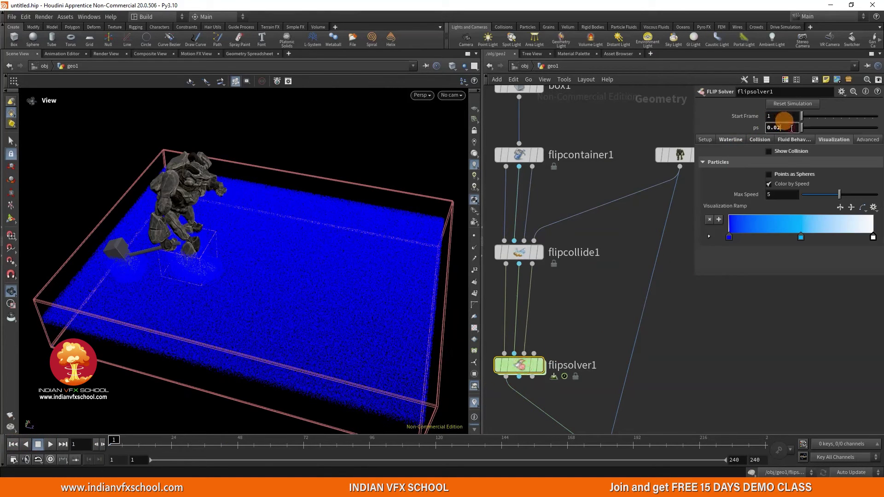
{"action": "type", "text": "0.01"}
{"action": "key", "text": "Return"}
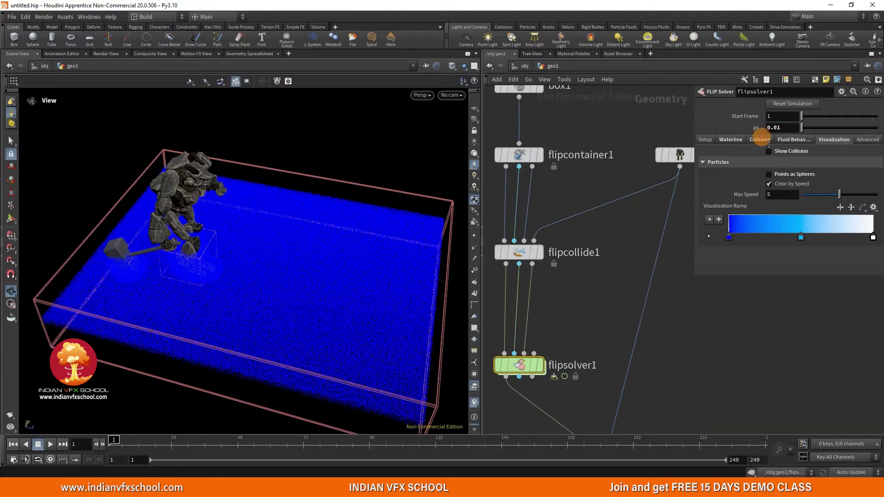
- Recolor the visualization ramp's first point to dark blue 000718FF and copy its hex value
{"action": "double_click", "coordinate": [730, 237]}
{"action": "left_click", "coordinate": [731, 167]}
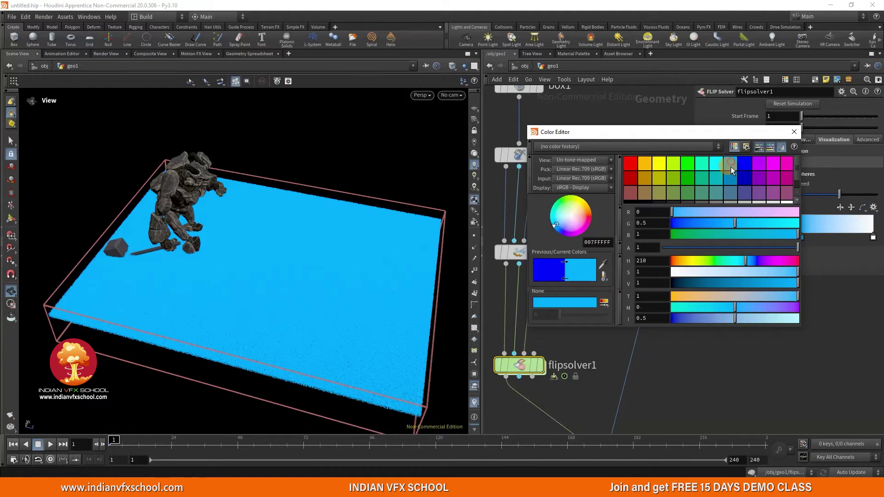
{"action": "left_click_drag", "start_coordinate": [697, 282], "coordinate": [685, 280]}
{"action": "left_click_drag", "start_coordinate": [690, 235], "coordinate": [693, 235]}
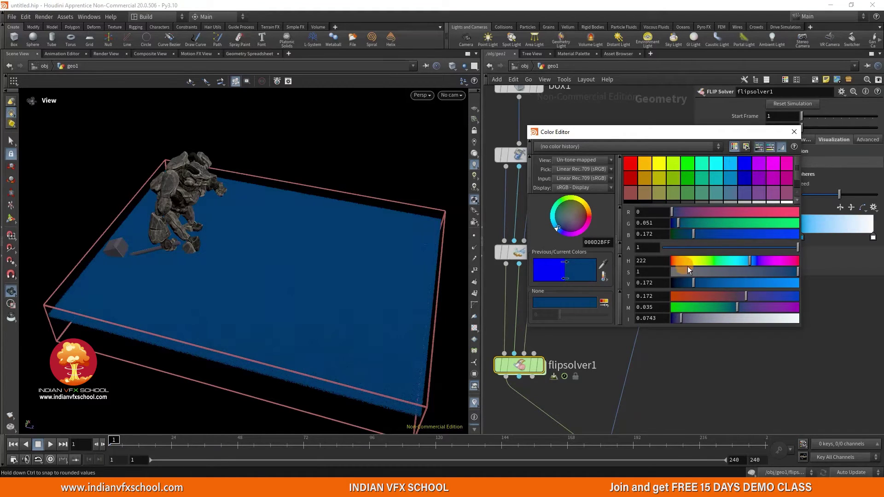
{"action": "left_click_drag", "start_coordinate": [691, 283], "coordinate": [684, 283]}
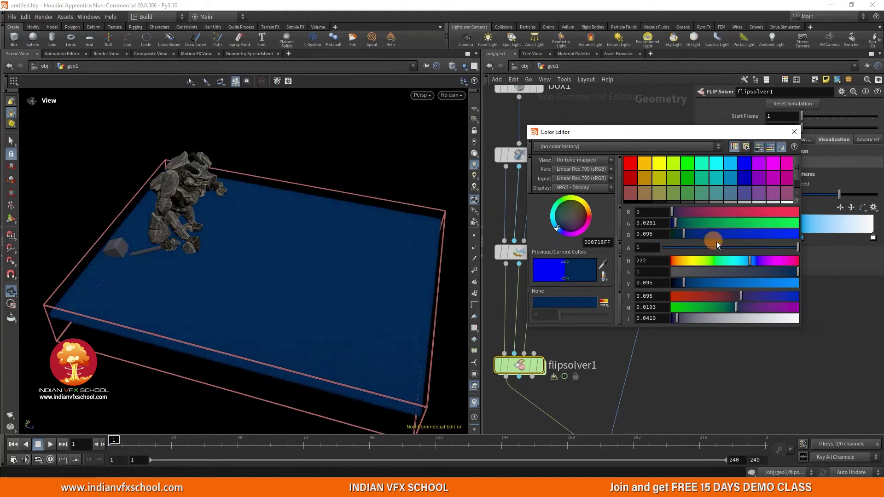
{"action": "double_click", "coordinate": [598, 242]}
{"action": "key", "text": "ctrl+c"}
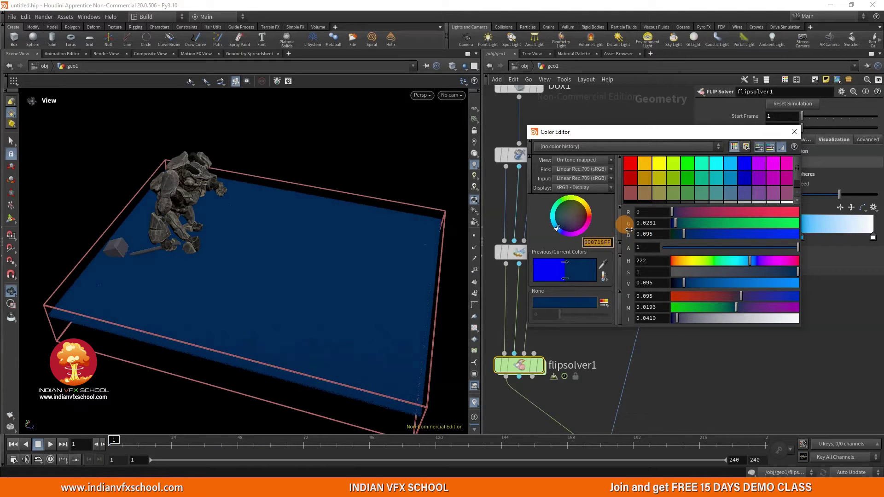
- Give the ramp's middle point a brighter version of the copied blue and set Max Speed to 2.74
{"action": "left_click", "coordinate": [795, 133]}
{"action": "double_click", "coordinate": [802, 237]}
{"action": "double_click", "coordinate": [596, 242]}
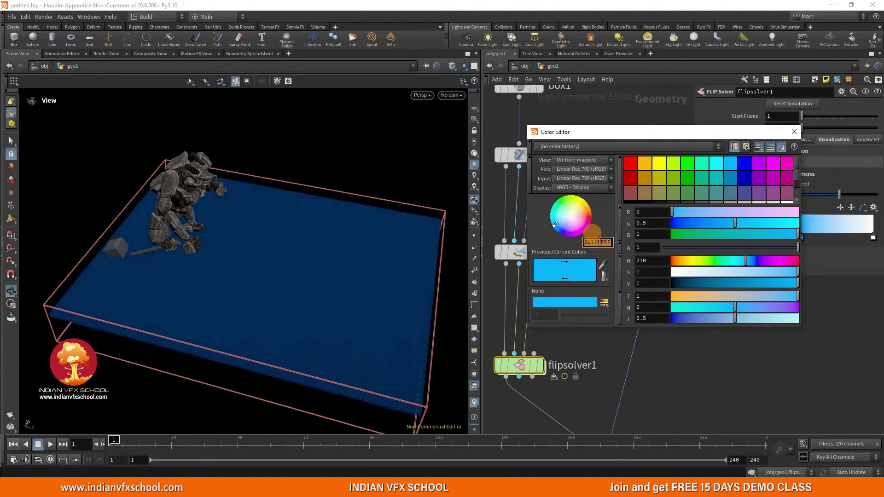
{"action": "key", "text": "ctrl+v"}
{"action": "key", "text": "Return"}
{"action": "left_click_drag", "start_coordinate": [684, 283], "coordinate": [739, 286]}
{"action": "left_click", "coordinate": [794, 132]}
{"action": "left_click_drag", "start_coordinate": [816, 190], "coordinate": [823, 197]}
{"action": "left_click", "coordinate": [318, 264]}
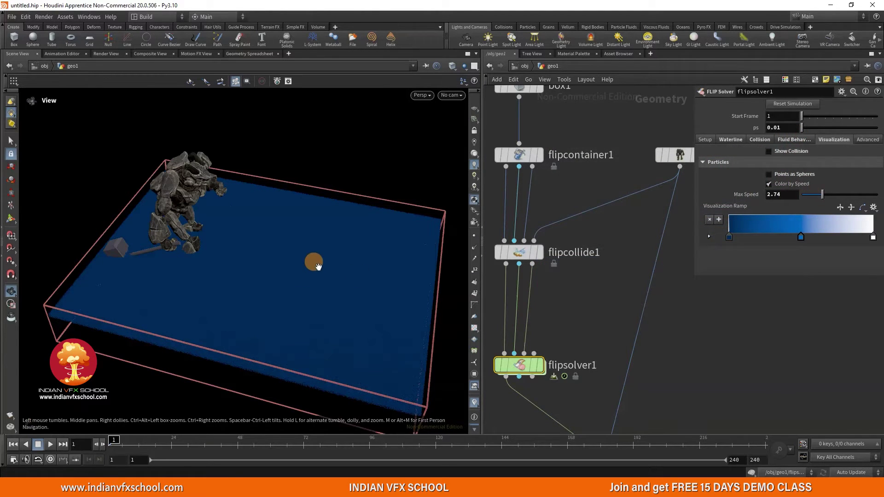
- Render a flipbook of the simulation, review the splashes in MPlay, and close the player
{"action": "left_click", "coordinate": [10, 417]}
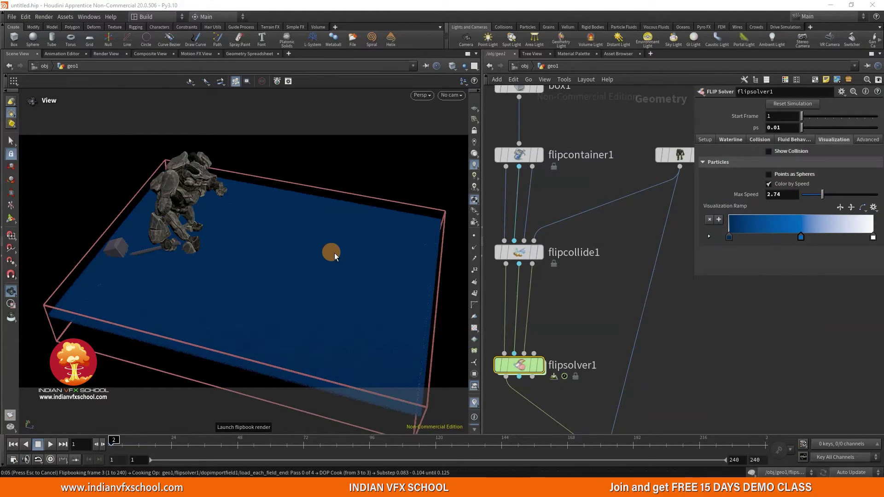
{"action": "left_click_drag", "start_coordinate": [168, 66], "coordinate": [215, 34]}
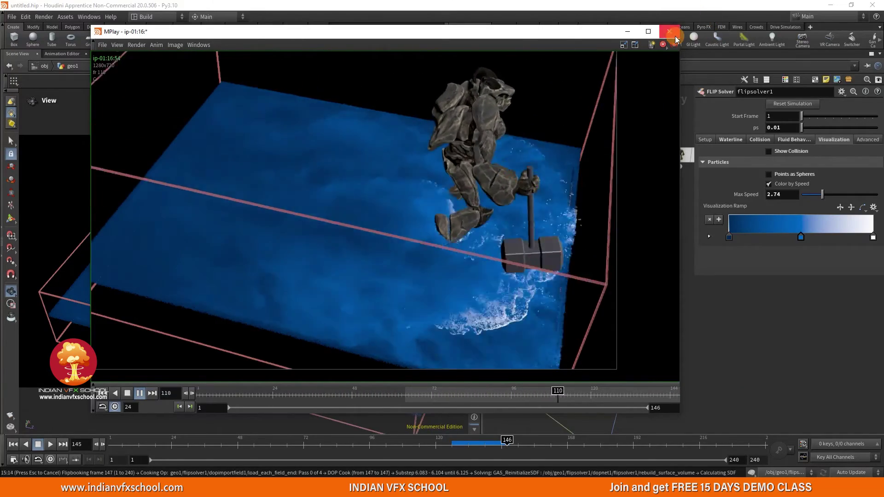
{"action": "left_click", "coordinate": [674, 33]}
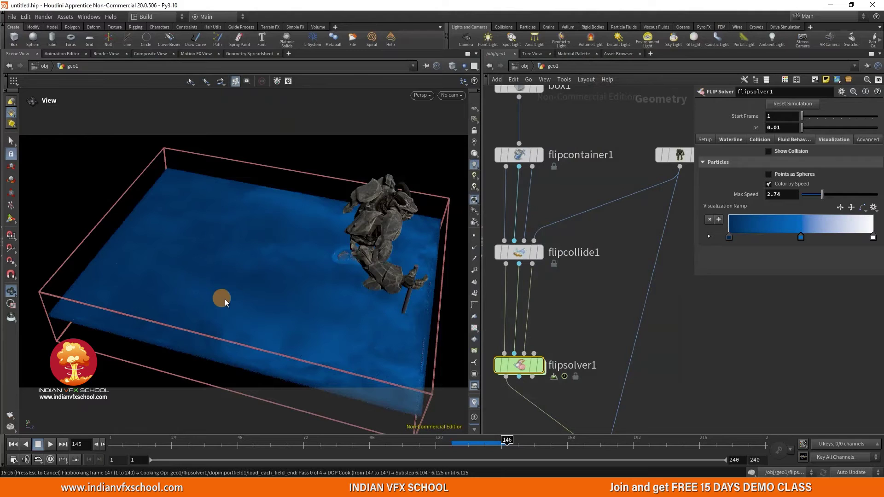
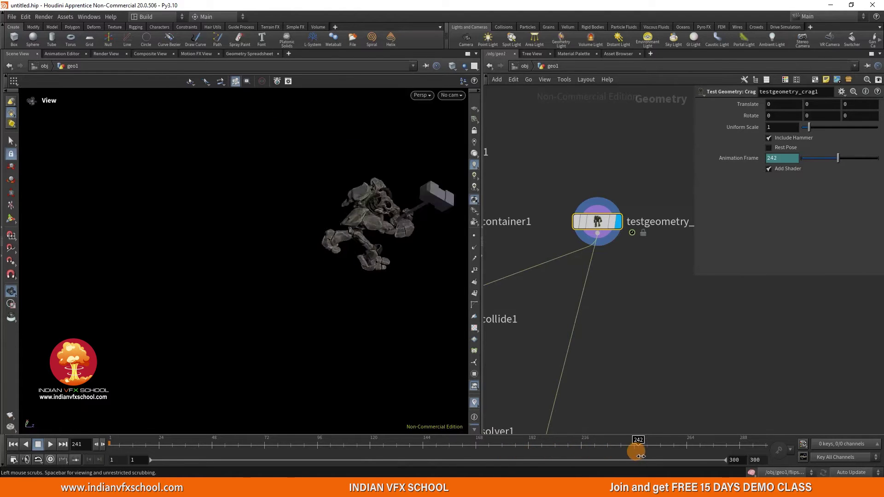
- Move the container's source box along Z to a center of about 4.92, around the Crag at frame 248
{"action": "middle_click_drag", "start_coordinate": [423, 358], "coordinate": [319, 359]}
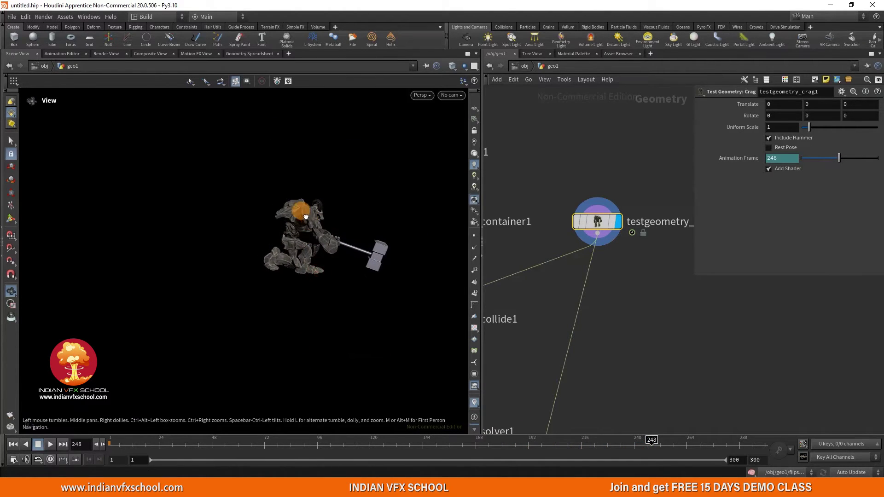
{"action": "middle_click_drag", "start_coordinate": [306, 216], "coordinate": [261, 265]}
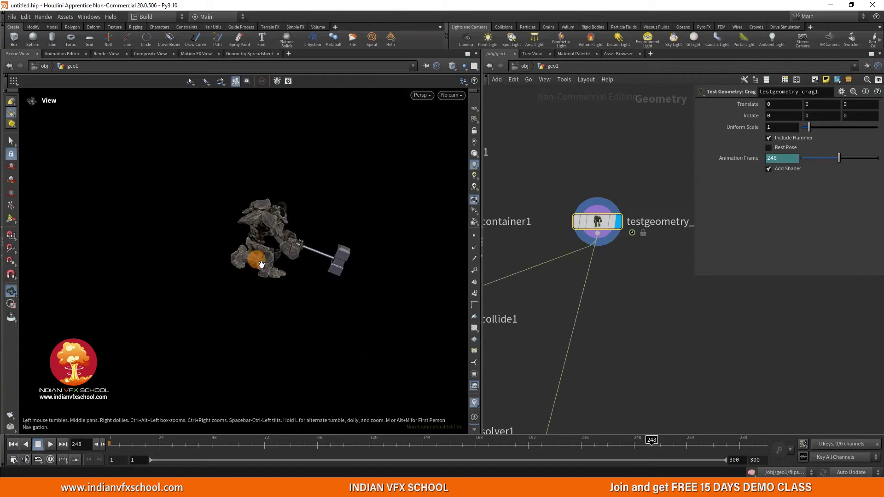
{"action": "scroll", "coordinate": [568, 342], "scroll_direction": "down", "scroll_amount": 4}
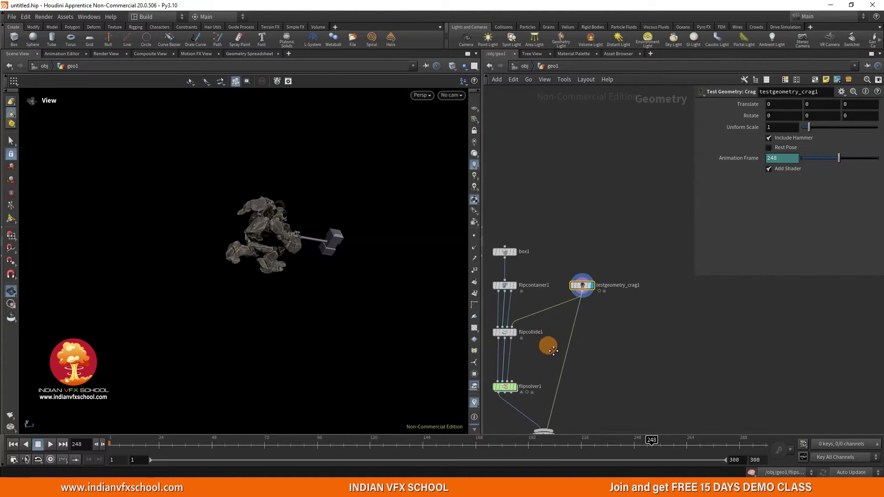
{"action": "middle_click_drag", "start_coordinate": [551, 346], "coordinate": [607, 379]}
{"action": "scroll", "coordinate": [564, 287], "scroll_direction": "up", "scroll_amount": 4}
{"action": "left_click", "coordinate": [577, 288]}
{"action": "left_click", "coordinate": [567, 286]}
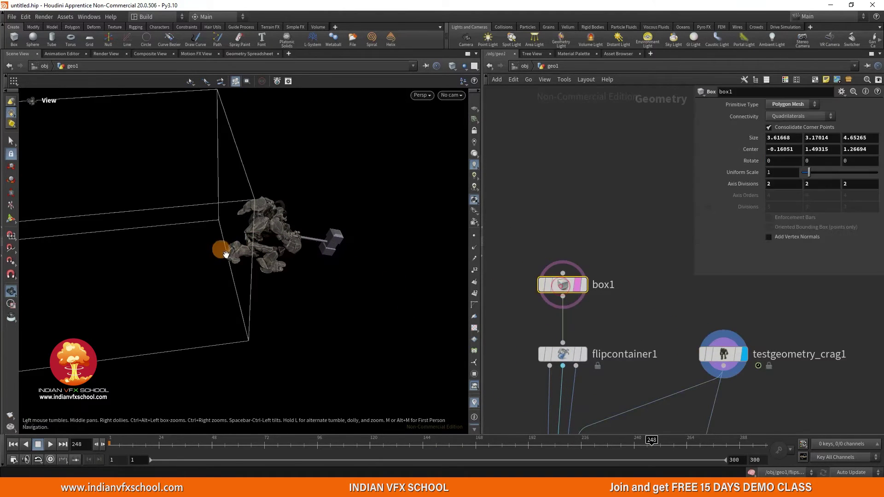
{"action": "left_click_drag", "start_coordinate": [222, 251], "coordinate": [282, 251]}
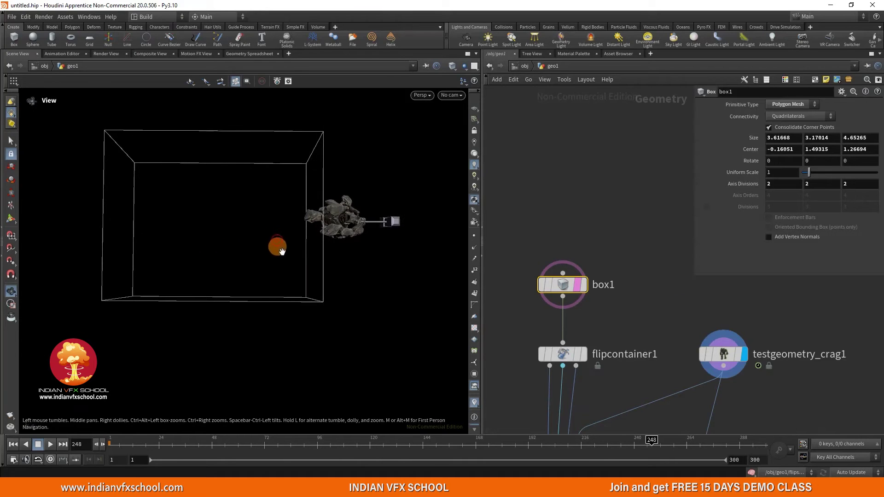
{"action": "left_click", "coordinate": [12, 217]}
{"action": "left_click_drag", "start_coordinate": [235, 227], "coordinate": [390, 225]}
- Shrink the source box along Z to about 3.42, leaving its Z center at about 5.12
{"action": "middle_click_drag", "start_coordinate": [375, 238], "coordinate": [282, 244], "text": "alt"}
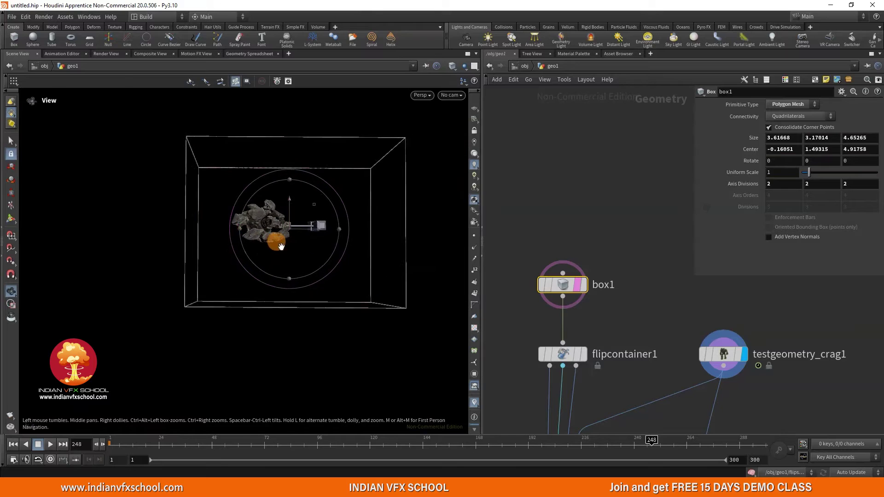
{"action": "left_click_drag", "start_coordinate": [383, 231], "coordinate": [319, 234]}
{"action": "left_click_drag", "start_coordinate": [302, 263], "coordinate": [292, 284], "text": "alt"}
{"action": "middle_click_drag", "start_coordinate": [299, 361], "coordinate": [306, 297], "text": "alt"}
{"action": "left_click_drag", "start_coordinate": [306, 297], "coordinate": [295, 317]}
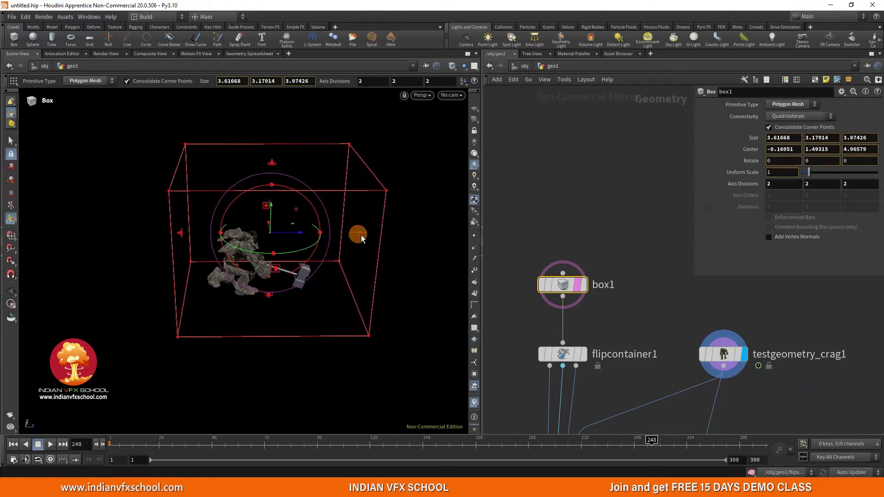
{"action": "left_click_drag", "start_coordinate": [363, 243], "coordinate": [347, 233]}
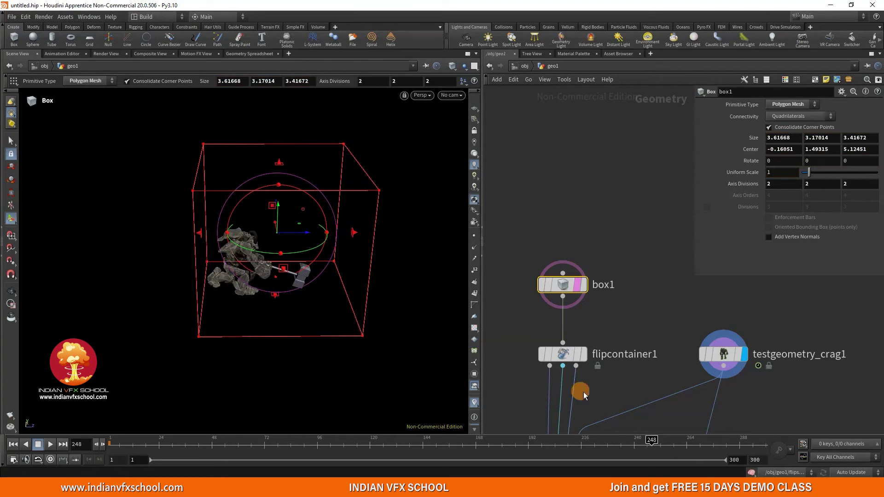
- Scrub to frame 248 and inspect how the source box surrounds the Crag from several angles
{"action": "left_click_drag", "start_coordinate": [585, 441], "coordinate": [652, 441]}
{"action": "key", "text": "Escape"}
{"action": "left_click_drag", "start_coordinate": [423, 311], "coordinate": [365, 247]}
{"action": "key", "text": "Return"}
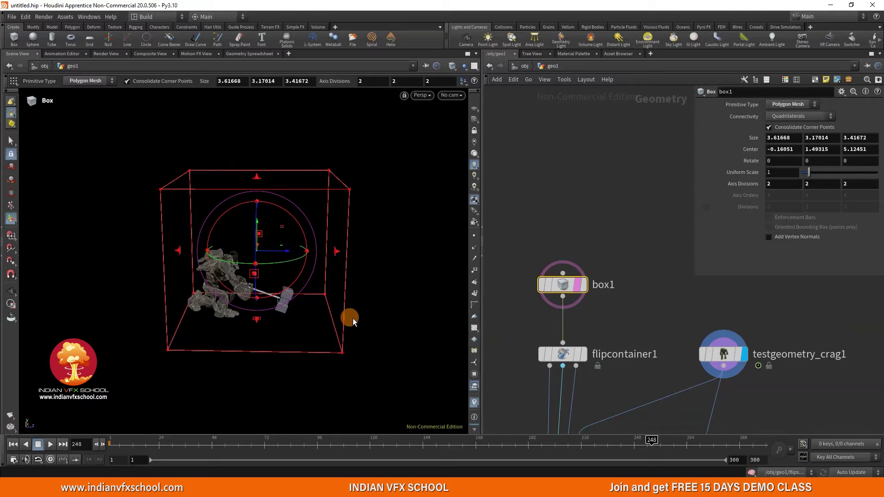
{"action": "left_click", "coordinate": [17, 293]}
{"action": "left_click_drag", "start_coordinate": [206, 274], "coordinate": [258, 251]}
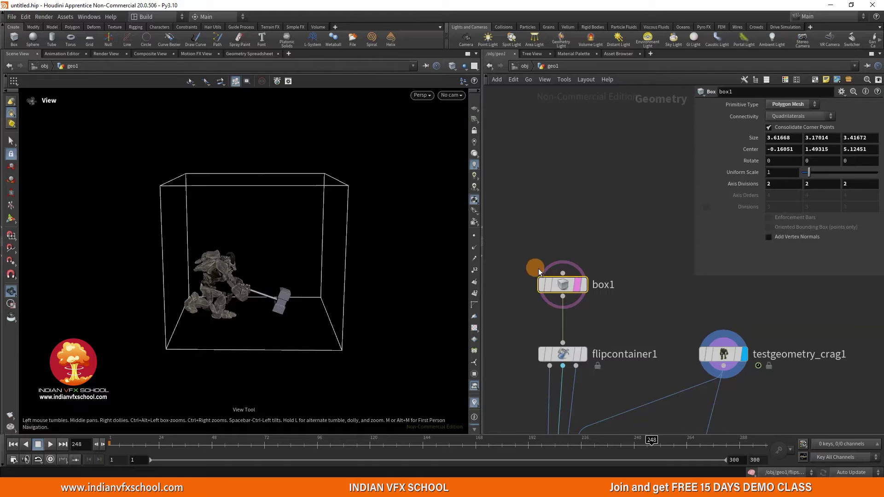
- Turn off the box1 template and display flipcontainer1 and flipcollide1 in turn to examine their outputs
{"action": "left_click", "coordinate": [578, 284]}
{"action": "middle_click_drag", "start_coordinate": [610, 315], "coordinate": [617, 228]}
{"action": "left_click", "coordinate": [591, 271]}
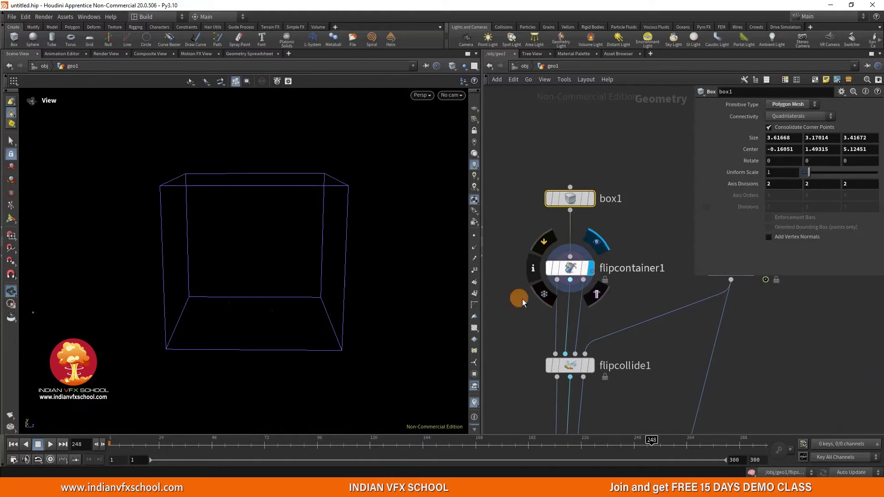
{"action": "left_click_drag", "start_coordinate": [268, 308], "coordinate": [263, 292]}
{"action": "middle_click_drag", "start_coordinate": [604, 346], "coordinate": [604, 229]}
{"action": "left_click", "coordinate": [592, 252]}
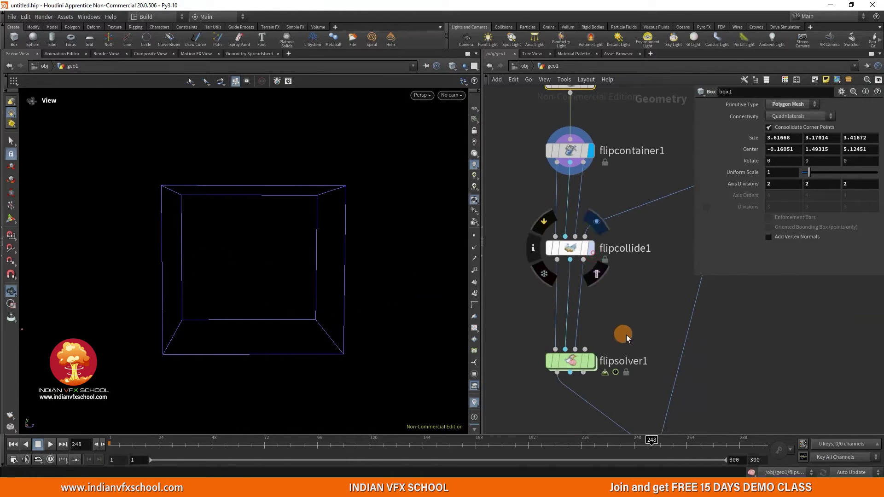
{"action": "key", "text": "r"}
{"action": "mouse_move", "coordinate": [590, 361]}
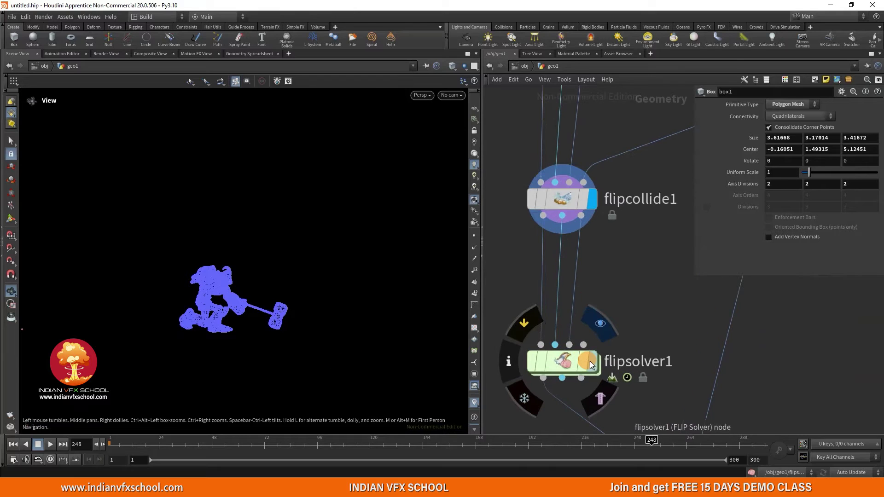
{"action": "scroll", "coordinate": [591, 361], "scroll_direction": "down", "scroll_amount": 2}
{"action": "middle_click_drag", "start_coordinate": [618, 315], "coordinate": [607, 363]}
{"action": "scroll", "coordinate": [579, 219], "scroll_direction": "up", "scroll_amount": 3}
{"action": "left_click", "coordinate": [582, 203]}
- Display the testgeometry_crag node with box1 templated around it and move to frame 242
{"action": "middle_click_drag", "start_coordinate": [598, 294], "coordinate": [570, 235]}
{"action": "scroll", "coordinate": [610, 261], "scroll_direction": "down", "scroll_amount": 1}
{"action": "middle_click_drag", "start_coordinate": [610, 261], "coordinate": [559, 276]}
{"action": "scroll", "coordinate": [657, 260], "scroll_direction": "up", "scroll_amount": 2}
{"action": "left_click", "coordinate": [684, 253]}
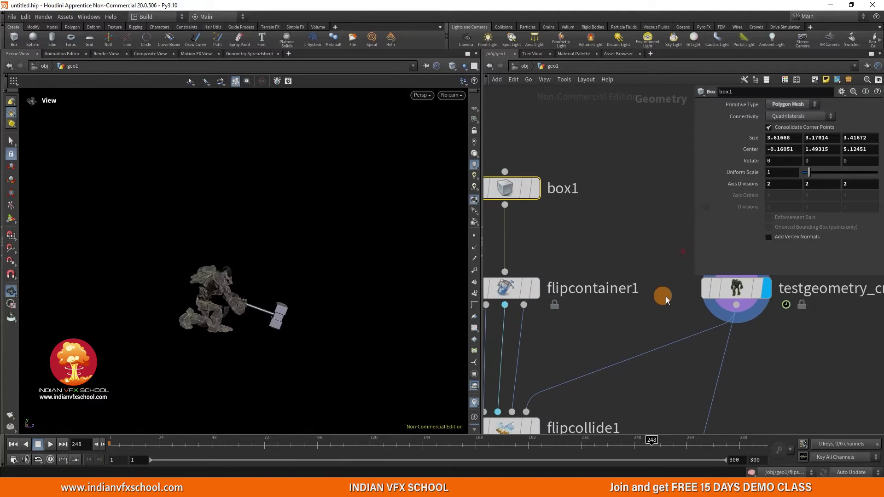
{"action": "left_click", "coordinate": [538, 197]}
{"action": "left_click_drag", "start_coordinate": [618, 441], "coordinate": [638, 462]}
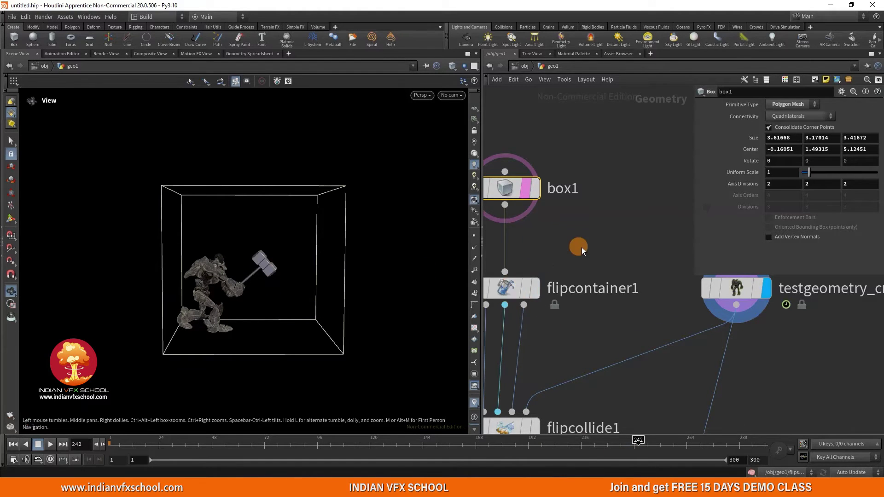
- Set the Start Frame of flipsolver1 to 242
{"action": "scroll", "coordinate": [574, 245], "scroll_direction": "down", "scroll_amount": 3}
{"action": "middle_click_drag", "start_coordinate": [553, 205], "coordinate": [553, 106]}
{"action": "scroll", "coordinate": [592, 267], "scroll_direction": "up", "scroll_amount": 3}
{"action": "left_click", "coordinate": [533, 279]}
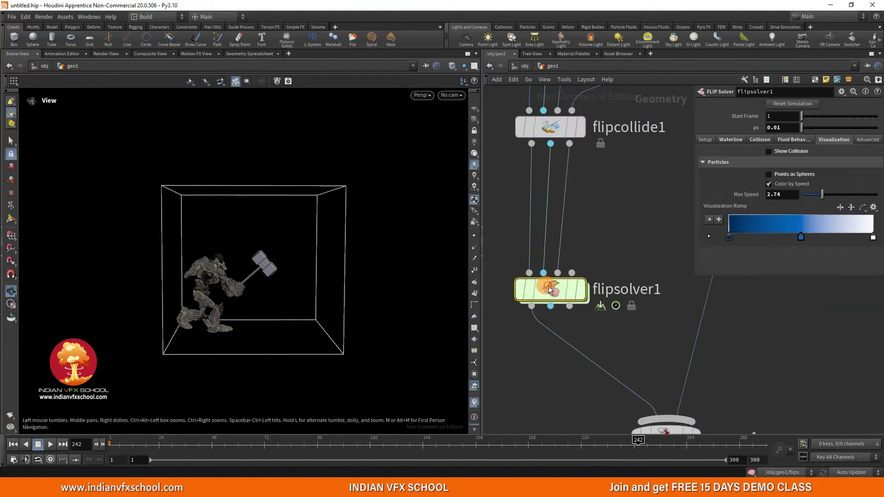
{"action": "left_click", "coordinate": [773, 117]}
{"action": "type", "text": "242"}
{"action": "key", "text": "Return"}
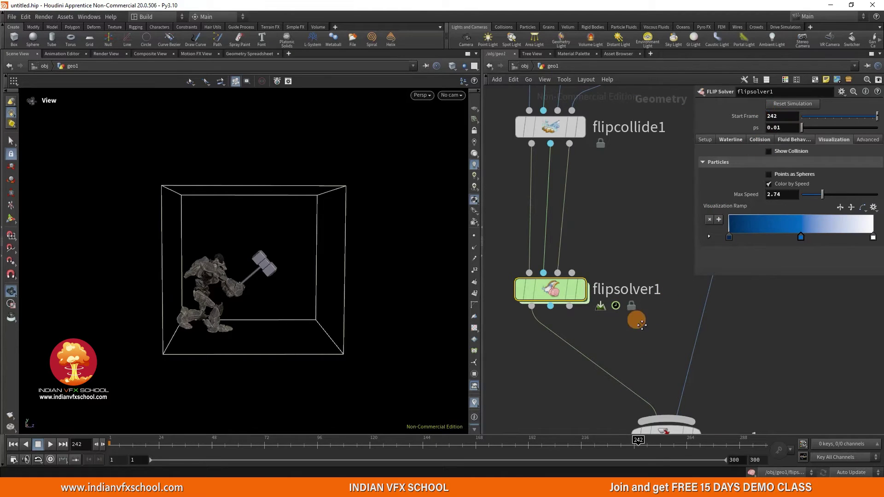
- Display merge1 and step from frame 241 to 242 to examine the fluid around the Crag
{"action": "middle_click_drag", "start_coordinate": [642, 325], "coordinate": [641, 300]}
{"action": "left_click", "coordinate": [621, 443]}
{"action": "left_click", "coordinate": [695, 415]}
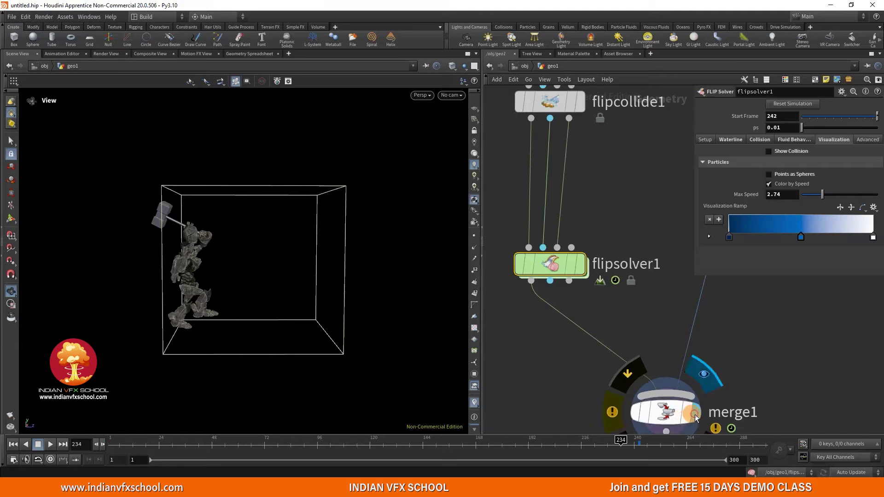
{"action": "left_click", "coordinate": [635, 443]}
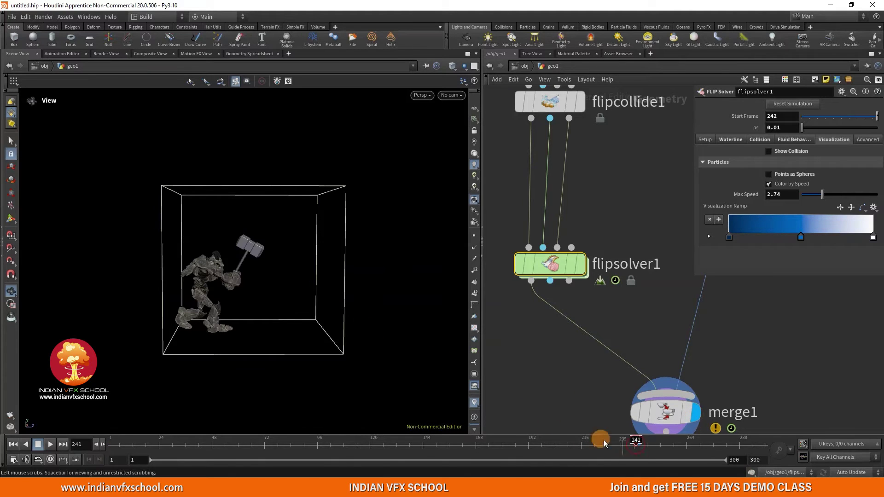
{"action": "middle_click_drag", "start_coordinate": [237, 282], "coordinate": [242, 295]}
{"action": "right_click_drag", "start_coordinate": [241, 294], "coordinate": [252, 270]}
{"action": "middle_click_drag", "start_coordinate": [253, 270], "coordinate": [253, 265]}
{"action": "left_click_drag", "start_coordinate": [254, 251], "coordinate": [256, 248]}
{"action": "key", "text": "Right"}
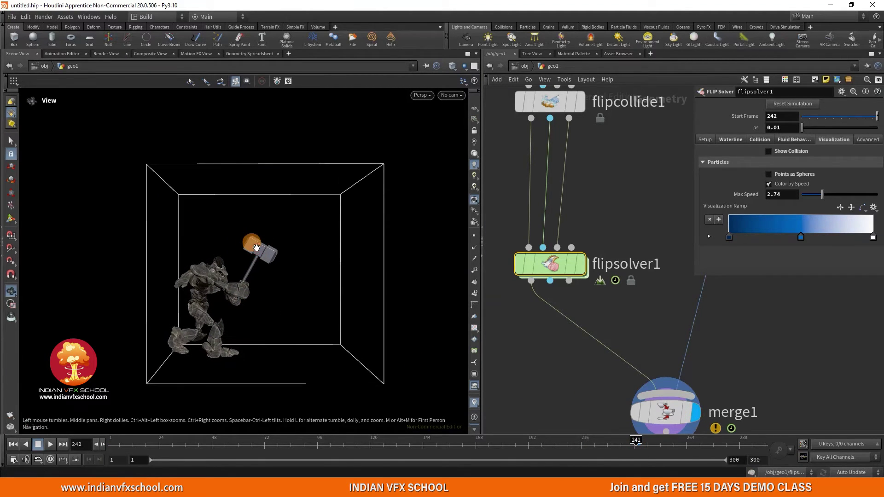
{"action": "right_click_drag", "start_coordinate": [265, 331], "coordinate": [278, 319]}
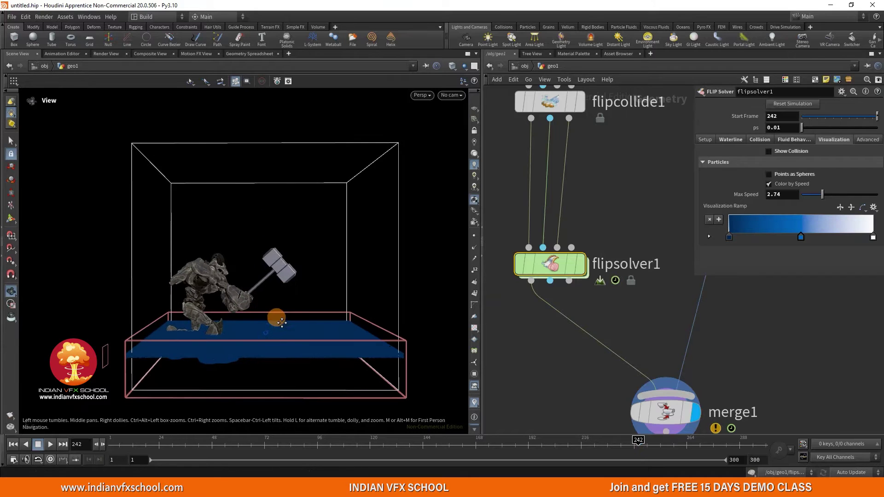
{"action": "middle_click_drag", "start_coordinate": [278, 320], "coordinate": [280, 298]}
{"action": "left_click_drag", "start_coordinate": [280, 298], "coordinate": [281, 293]}
- Display only the Crag in the Right view and advance to frame 244, close up on its hammer
{"action": "scroll", "coordinate": [596, 250], "scroll_direction": "down", "scroll_amount": 5}
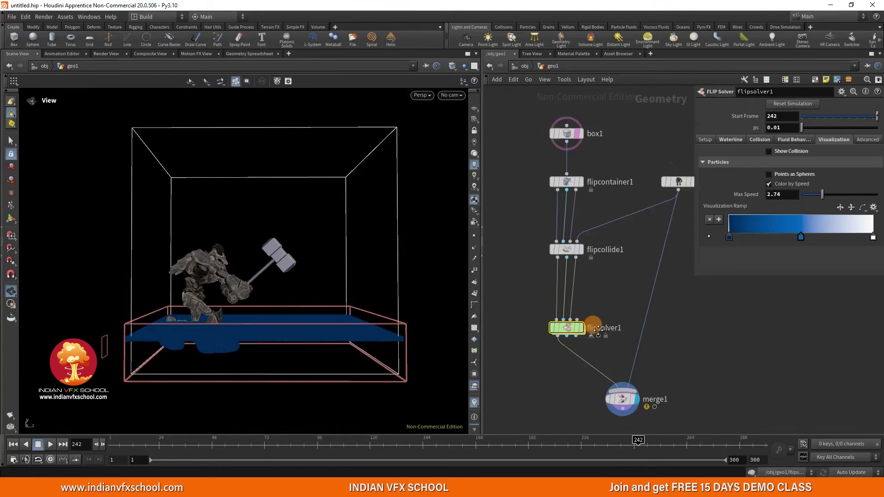
{"action": "scroll", "coordinate": [622, 309], "scroll_direction": "up", "scroll_amount": 5}
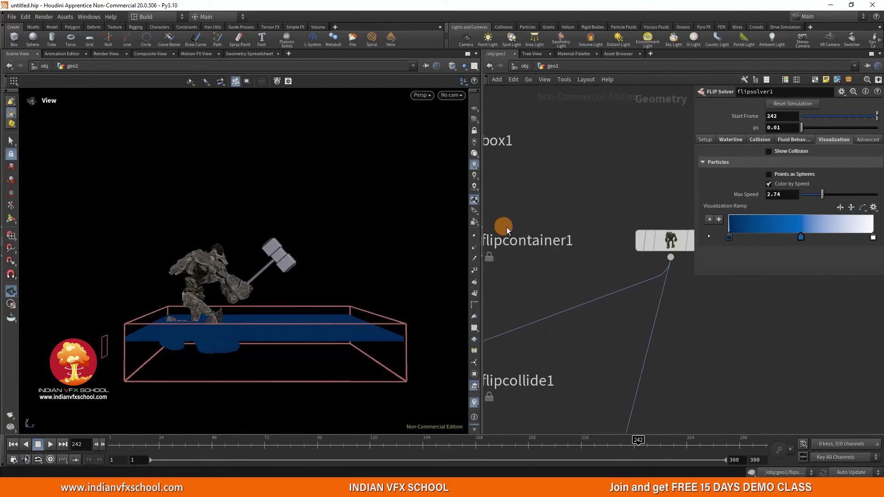
{"action": "scroll", "coordinate": [585, 297], "scroll_direction": "up", "scroll_amount": 4}
{"action": "left_click", "coordinate": [644, 234]}
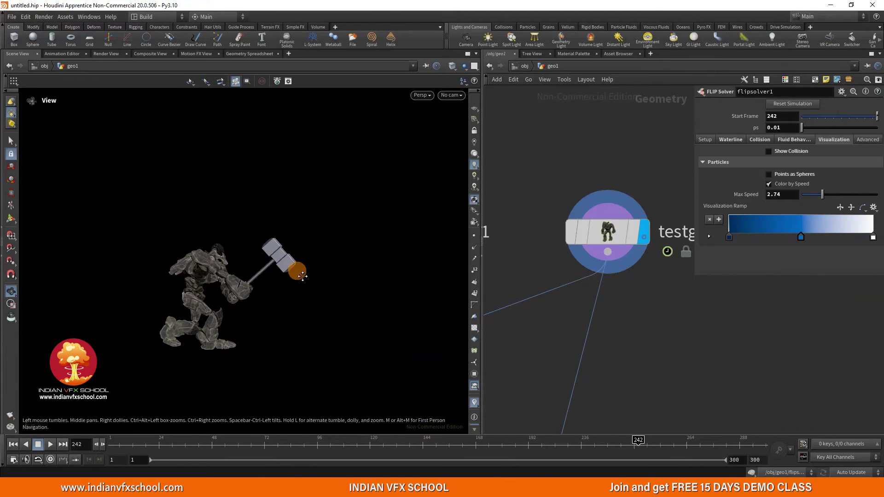
{"action": "key", "text": "space+4"}
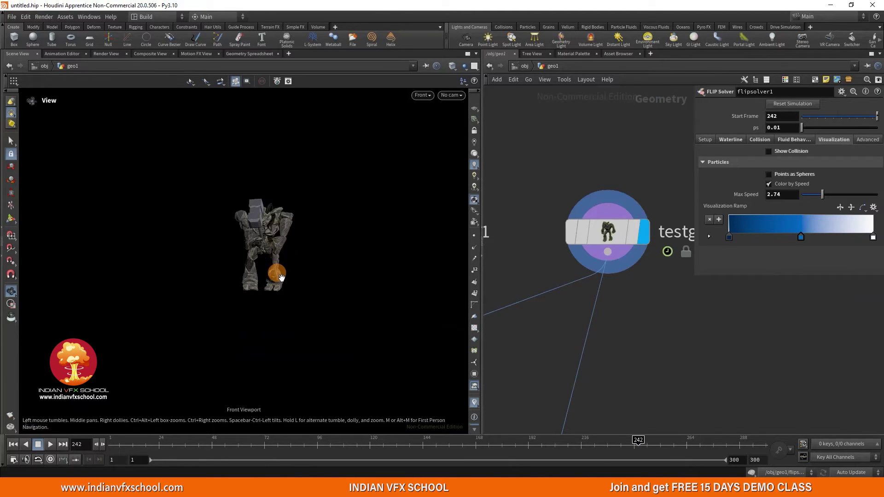
{"action": "scroll", "coordinate": [258, 275], "scroll_direction": "down", "scroll_amount": 3}
{"action": "middle_click_drag", "start_coordinate": [115, 277], "coordinate": [306, 281]}
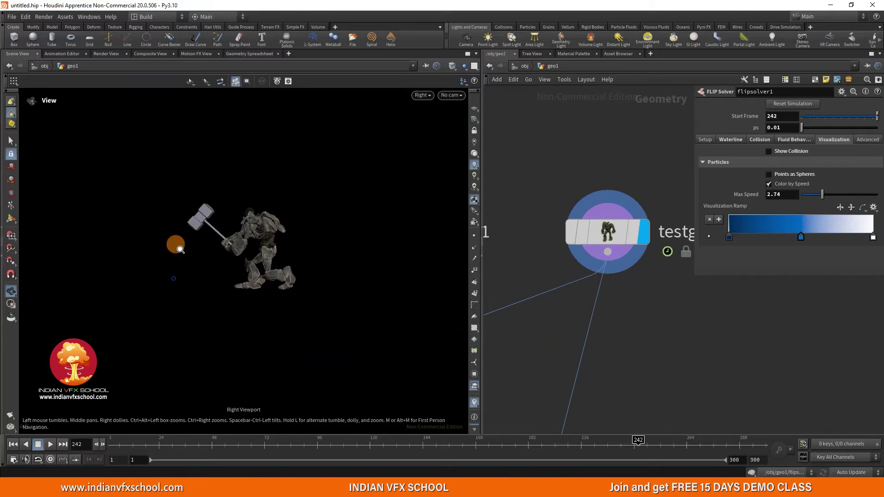
{"action": "scroll", "coordinate": [179, 249], "scroll_direction": "up", "scroll_amount": 3}
{"action": "middle_click_drag", "start_coordinate": [180, 249], "coordinate": [207, 249]}
{"action": "key", "text": "Right"}
{"action": "key", "text": "Right"}
{"action": "right_click_drag", "start_coordinate": [201, 262], "coordinate": [233, 209]}
{"action": "middle_click_drag", "start_coordinate": [229, 267], "coordinate": [252, 223]}
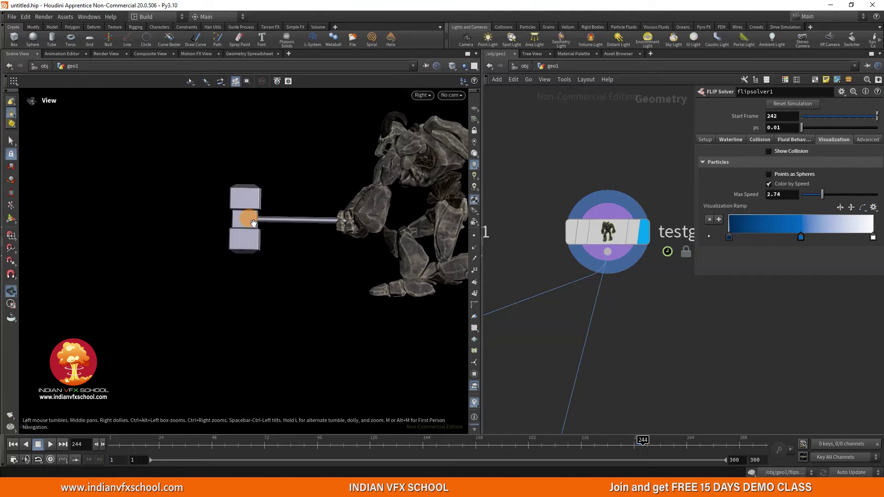
- Step back and forth through the frames around 244 to find where the hammer should meet the water
{"action": "key", "text": "Right"}
{"action": "key", "text": "Right"}
{"action": "key", "text": "Left"}
{"action": "key", "text": "Left"}
{"action": "key", "text": "Left"}
{"action": "key", "text": "Left"}
{"action": "key", "text": "Right"}
{"action": "key", "text": "Left"}
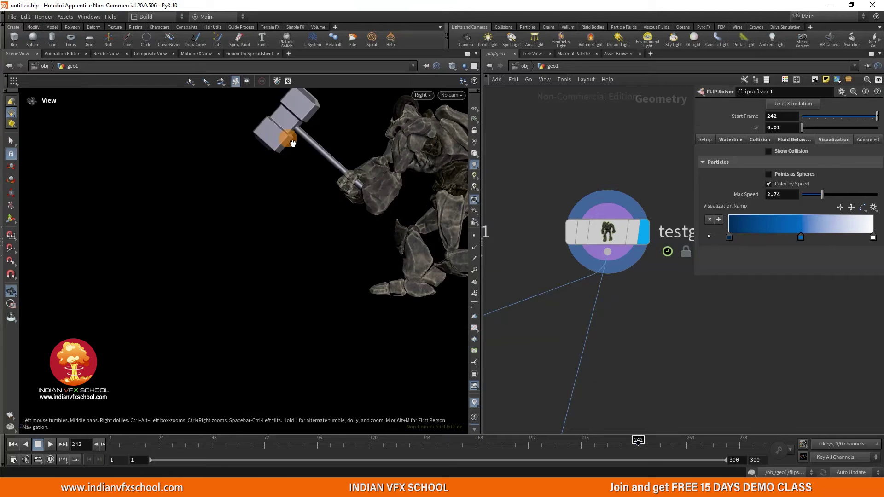
{"action": "key", "text": "Right"}
{"action": "key", "text": "Right"}
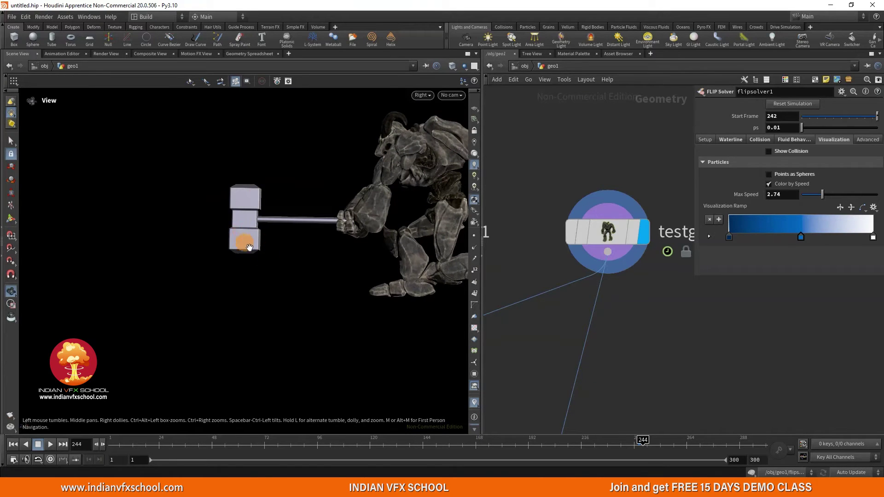
{"action": "key", "text": "Right"}
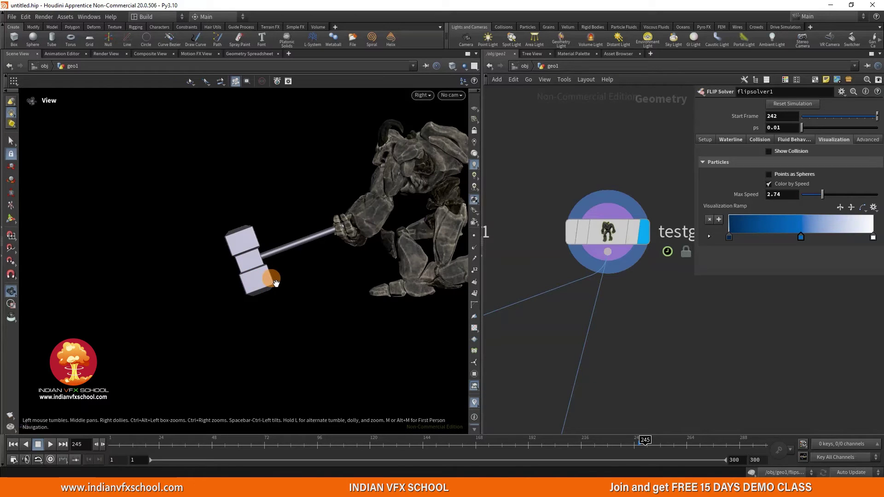
{"action": "key", "text": "Left"}
{"action": "right_click_drag", "start_coordinate": [236, 250], "coordinate": [266, 131]}
- Set the FLIP solver's Start Frame to 244 and display merge1 to check the hammer against the fluid surface
{"action": "scroll", "coordinate": [521, 353], "scroll_direction": "down", "scroll_amount": 10}
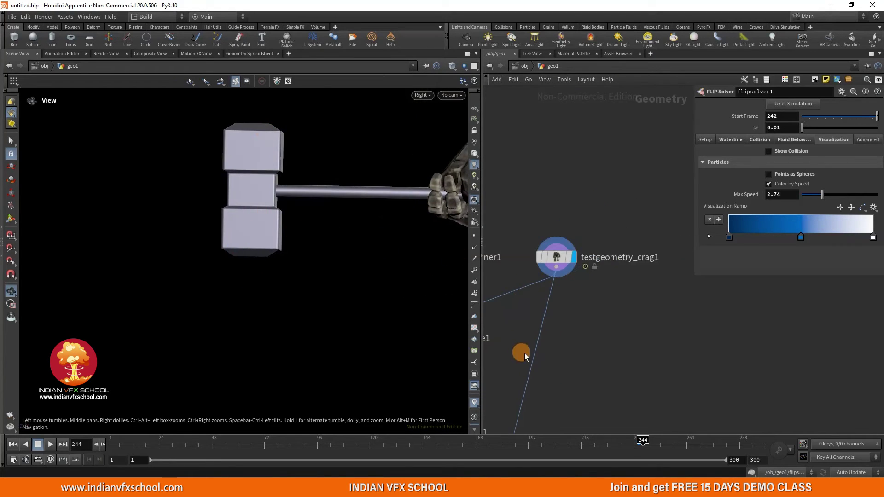
{"action": "scroll", "coordinate": [568, 256], "scroll_direction": "up", "scroll_amount": 3}
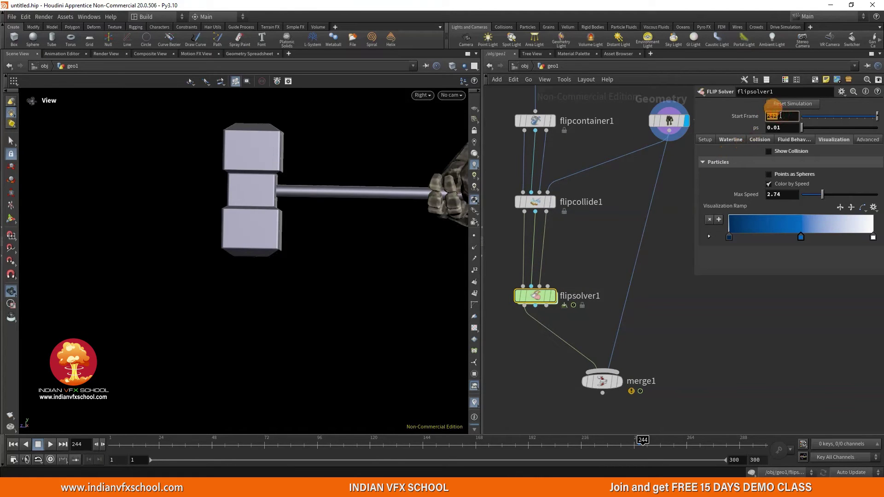
{"action": "left_click", "coordinate": [623, 380]}
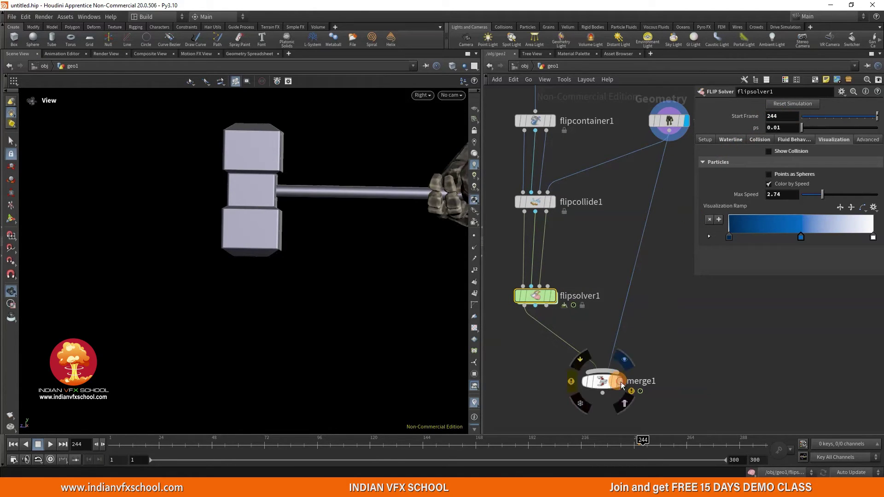
{"action": "right_click_drag", "start_coordinate": [223, 247], "coordinate": [218, 289]}
{"action": "middle_click_drag", "start_coordinate": [286, 215], "coordinate": [222, 251]}
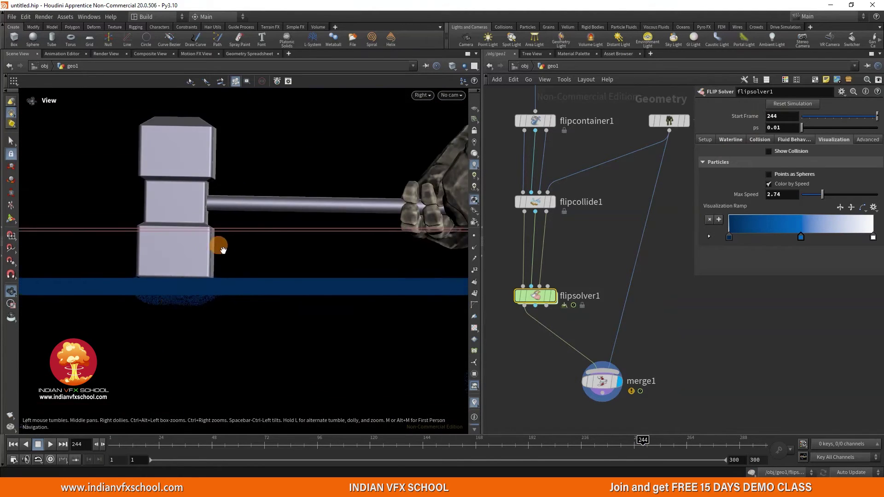
{"action": "right_click_drag", "start_coordinate": [223, 251], "coordinate": [214, 287]}
{"action": "middle_click_drag", "start_coordinate": [191, 260], "coordinate": [187, 277]}
{"action": "right_click_drag", "start_coordinate": [187, 277], "coordinate": [254, 190]}
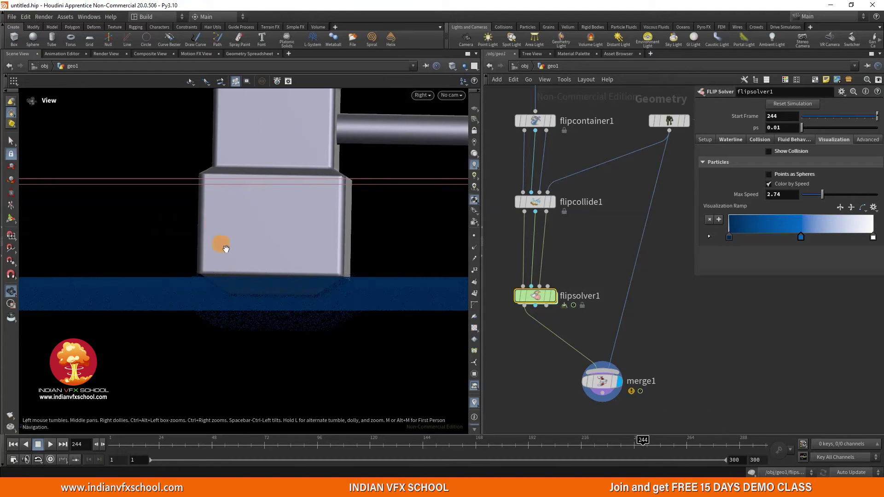
- Set the solver's Waterline to 0.3 and check the gap between the hammer and the fluid surface
{"action": "scroll", "coordinate": [532, 295], "scroll_direction": "up", "scroll_amount": 2}
{"action": "middle_click_drag", "start_coordinate": [580, 250], "coordinate": [569, 252]}
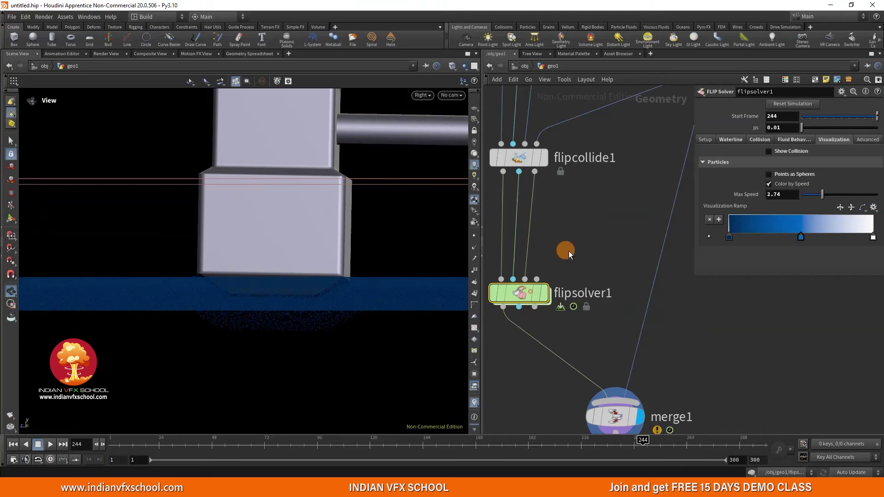
{"action": "left_click", "coordinate": [726, 141]}
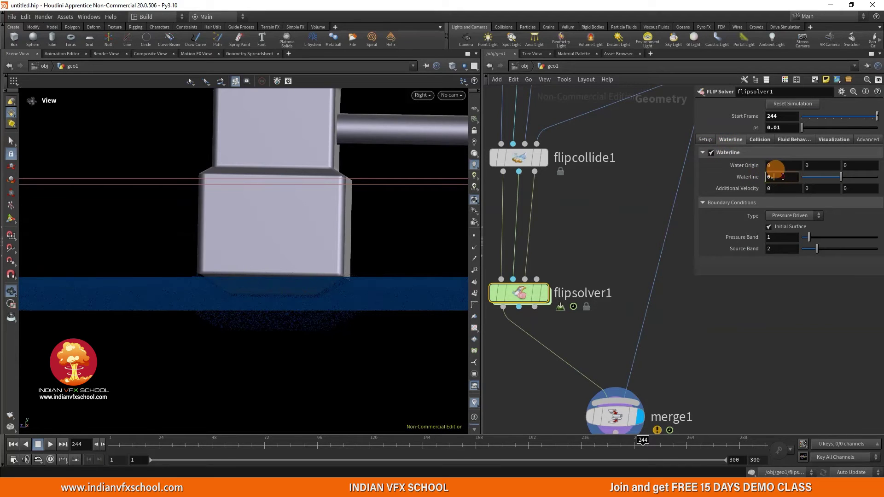
{"action": "scroll", "coordinate": [286, 251], "scroll_direction": "down", "scroll_amount": 2}
{"action": "scroll", "coordinate": [178, 347], "scroll_direction": "down", "scroll_amount": 5}
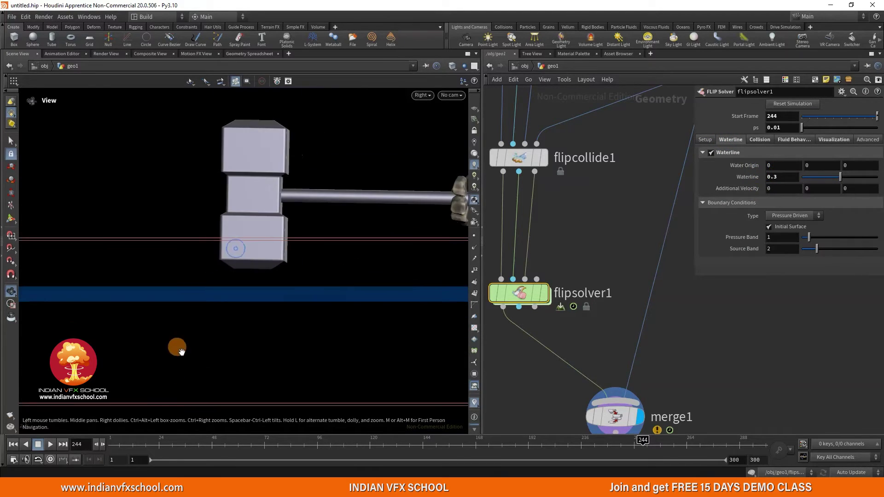
{"action": "scroll", "coordinate": [251, 254], "scroll_direction": "down", "scroll_amount": 3}
{"action": "right_click_drag", "start_coordinate": [236, 271], "coordinate": [285, 159]}
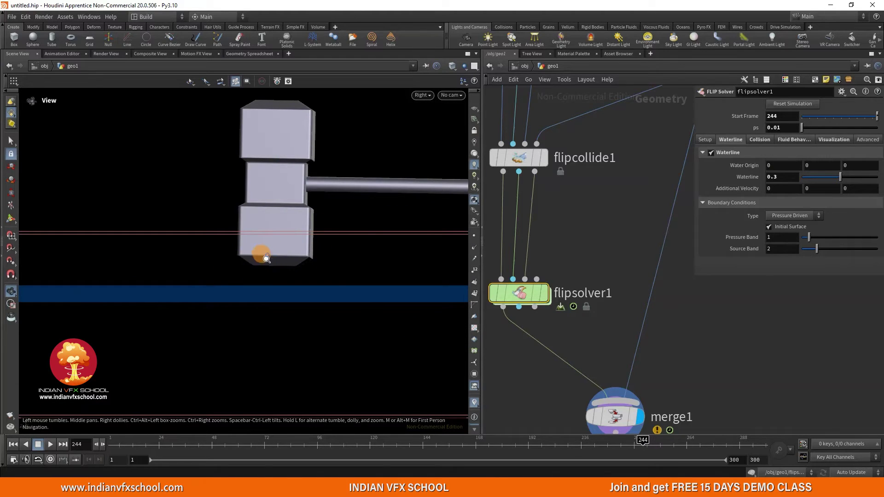
{"action": "right_click_drag", "start_coordinate": [267, 259], "coordinate": [222, 320]}
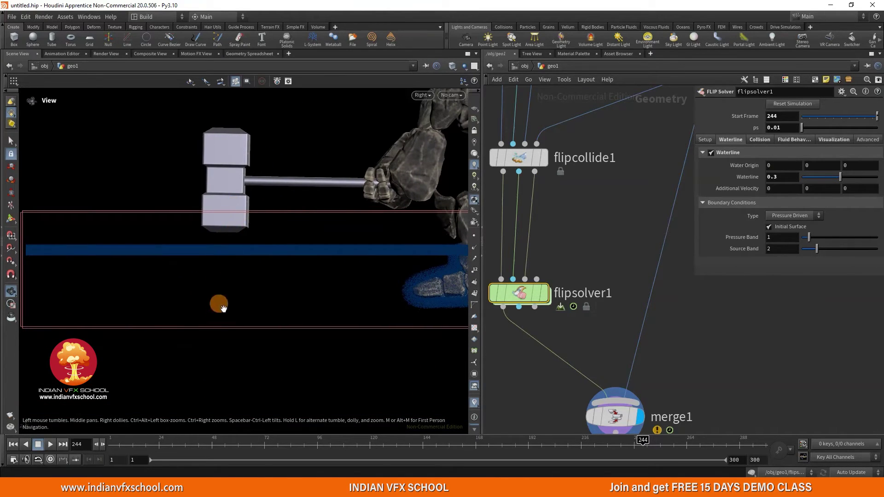
{"action": "left_click_drag", "start_coordinate": [235, 246], "coordinate": [255, 284]}
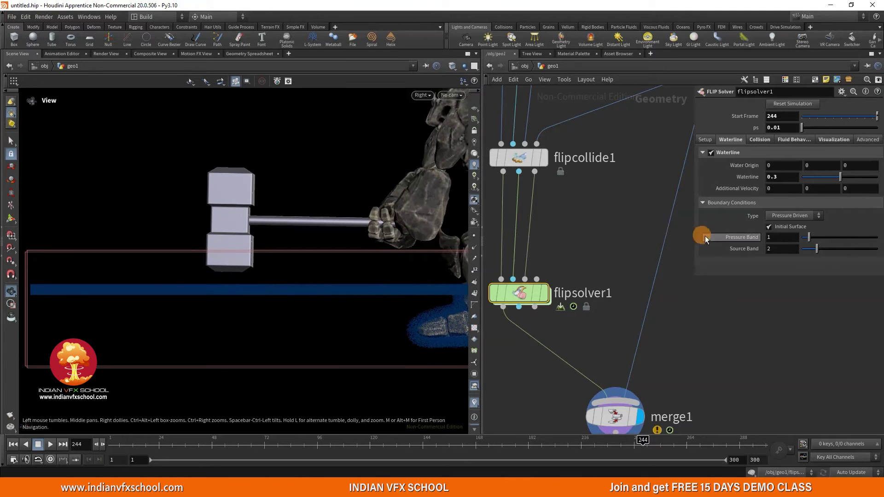
- Set the solver's Waterline to 0.43 and inspect the fluid level at the hammer's base
{"action": "left_click", "coordinate": [779, 176]}
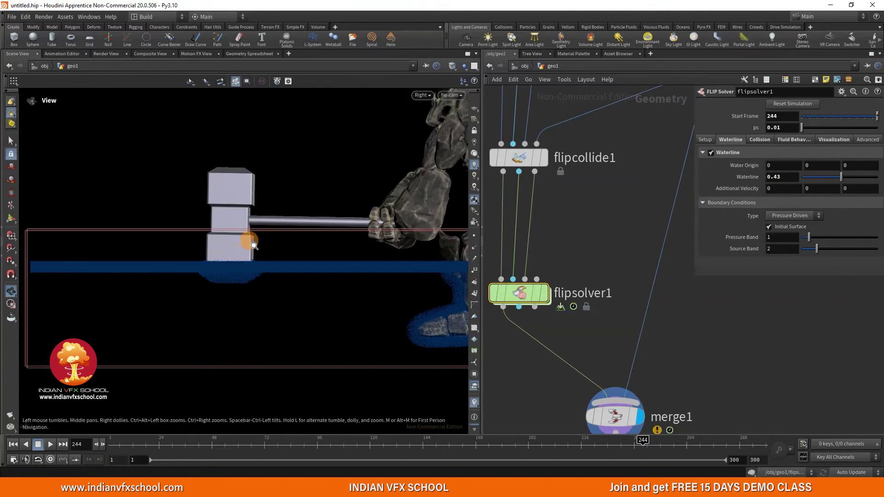
{"action": "right_click_drag", "start_coordinate": [249, 241], "coordinate": [234, 289]}
{"action": "middle_click_drag", "start_coordinate": [234, 288], "coordinate": [138, 288]}
{"action": "right_click_drag", "start_coordinate": [301, 282], "coordinate": [312, 181]}
{"action": "right_click_drag", "start_coordinate": [291, 316], "coordinate": [181, 375]}
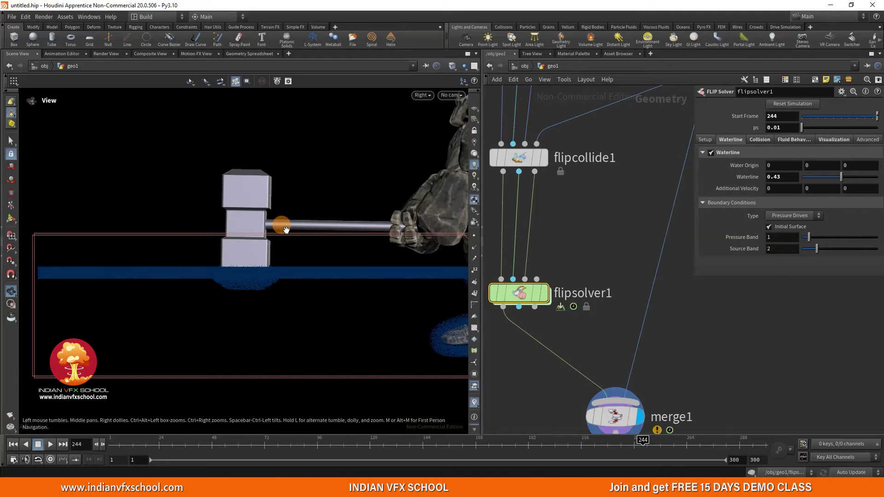
- Try Waterline values of 0.3 and 0.4 on the FLIP solver, inspecting the fluid level at the hammer's base
{"action": "left_click", "coordinate": [778, 177]}
{"action": "type", "text": "0."}
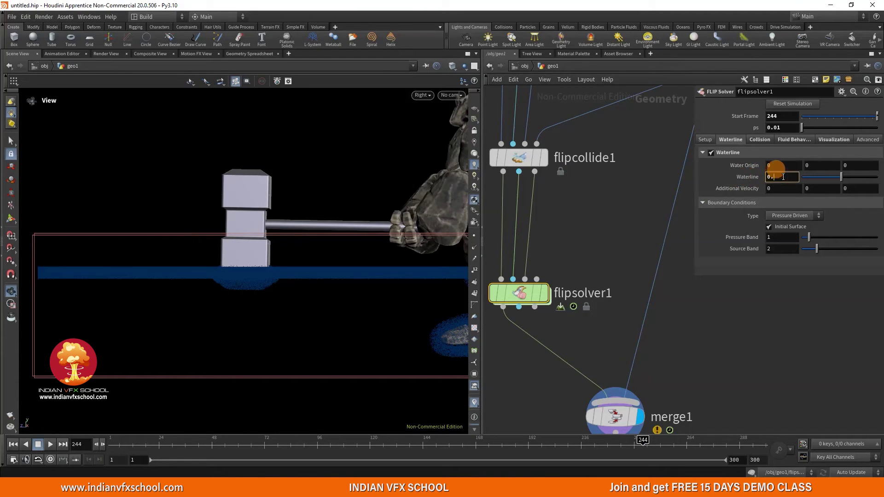
{"action": "type", "text": "3"}
{"action": "key", "text": "Return"}
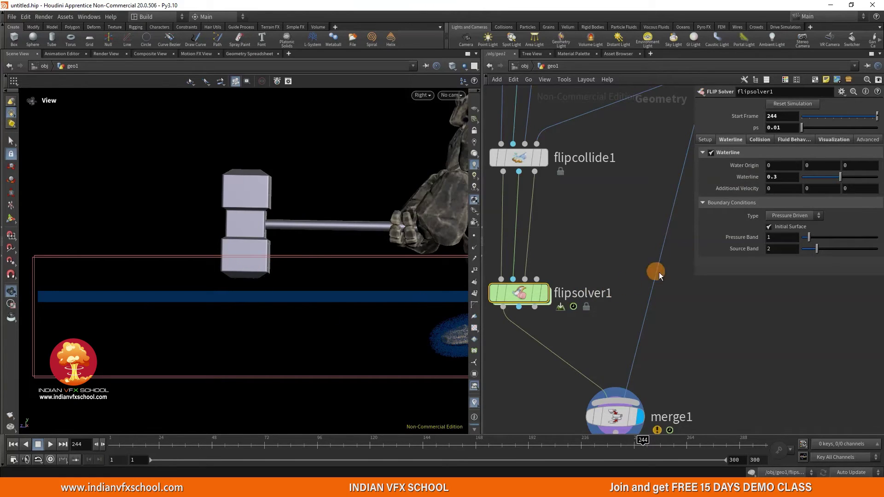
{"action": "left_click", "coordinate": [779, 177]}
{"action": "type", "text": "0.4"}
{"action": "key", "text": "Return"}
{"action": "right_click_drag", "start_coordinate": [232, 282], "coordinate": [280, 231]}
{"action": "middle_click_drag", "start_coordinate": [280, 230], "coordinate": [256, 263]}
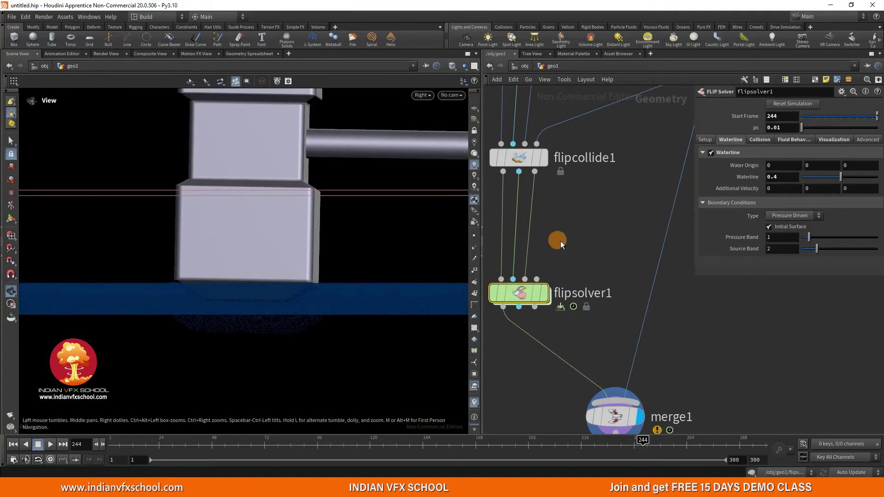
- Set the FLIP solver's Waterline to 0.43 and return the viewport to a perspective view of the scene
{"action": "left_click", "coordinate": [784, 176]}
{"action": "type", "text": "3"}
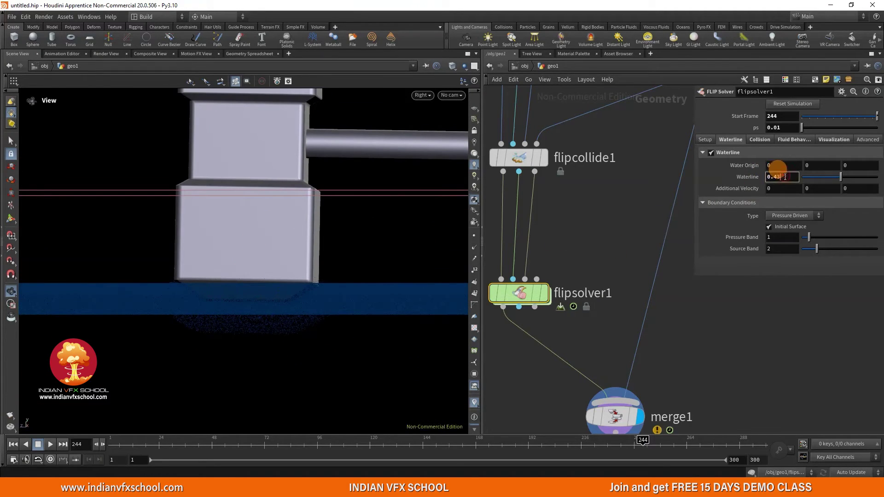
{"action": "key", "text": "Return"}
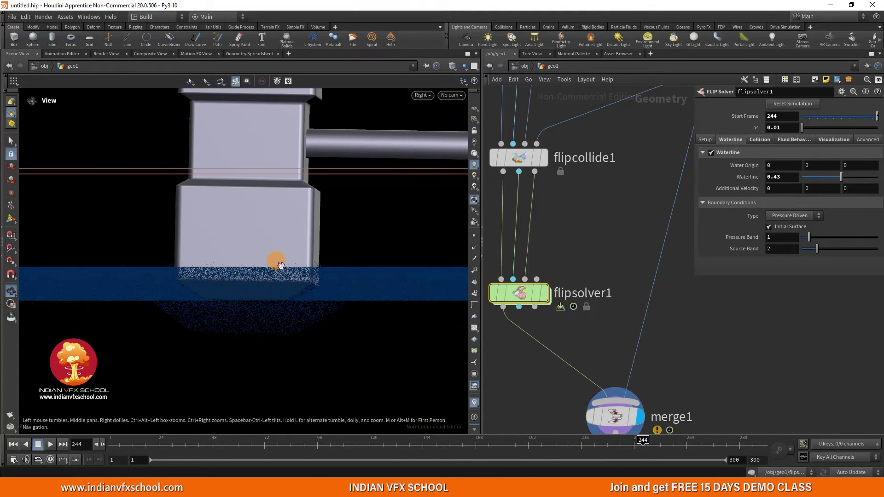
{"action": "key", "text": "space+1"}
{"action": "left_click_drag", "start_coordinate": [257, 302], "coordinate": [250, 274]}
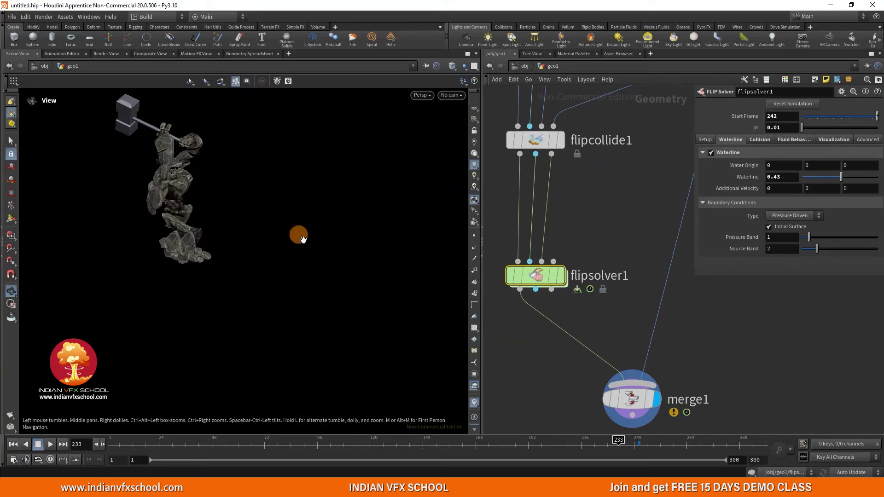
- Run a flipbook of frames 240 to 300, play back the hammer splash, and cancel the flipbook
{"action": "left_click", "coordinate": [8, 417]}
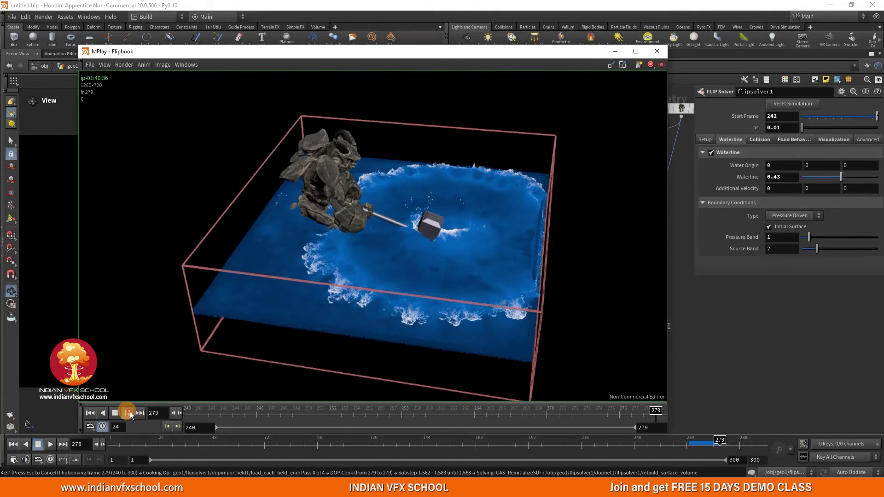
{"action": "left_click", "coordinate": [127, 412]}
{"action": "scroll", "coordinate": [396, 260], "scroll_direction": "down", "scroll_amount": 2}
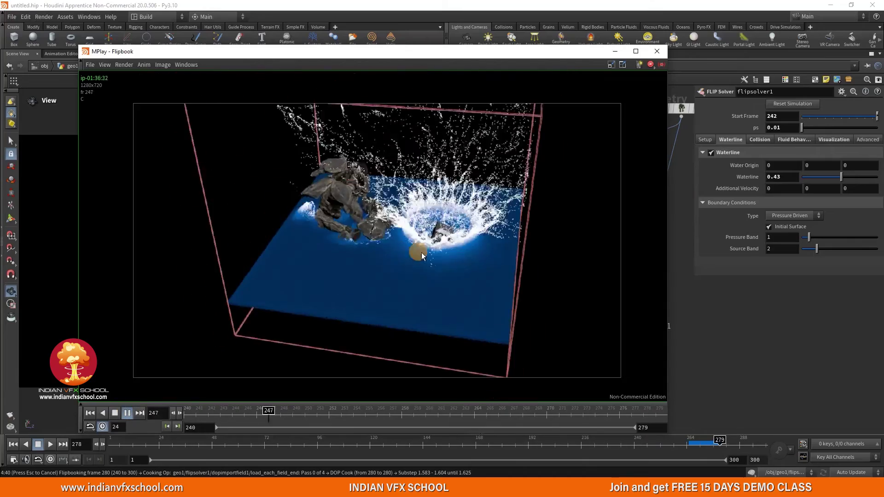
{"action": "middle_click_drag", "start_coordinate": [417, 235], "coordinate": [372, 253]}
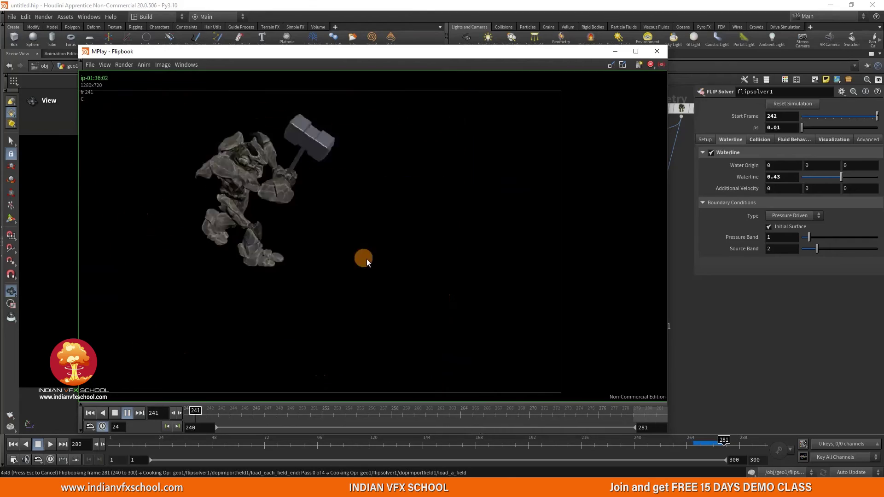
{"action": "left_click", "coordinate": [655, 52]}
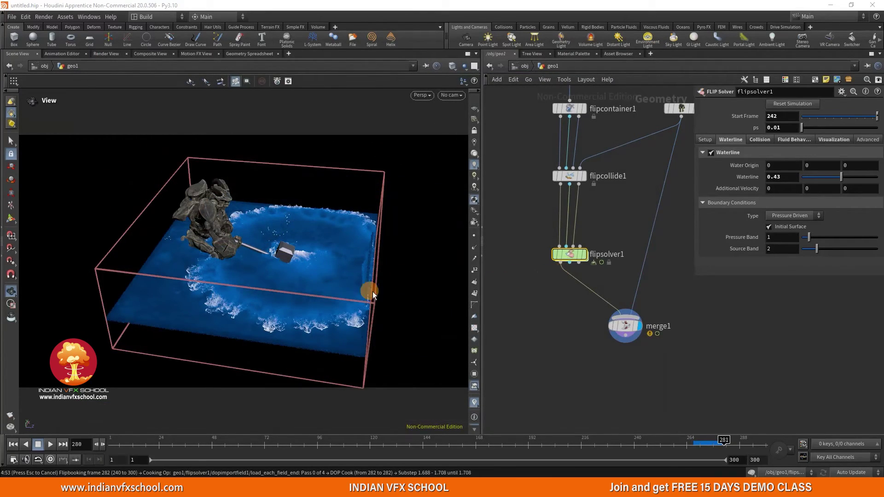
{"action": "key", "text": "Escape"}
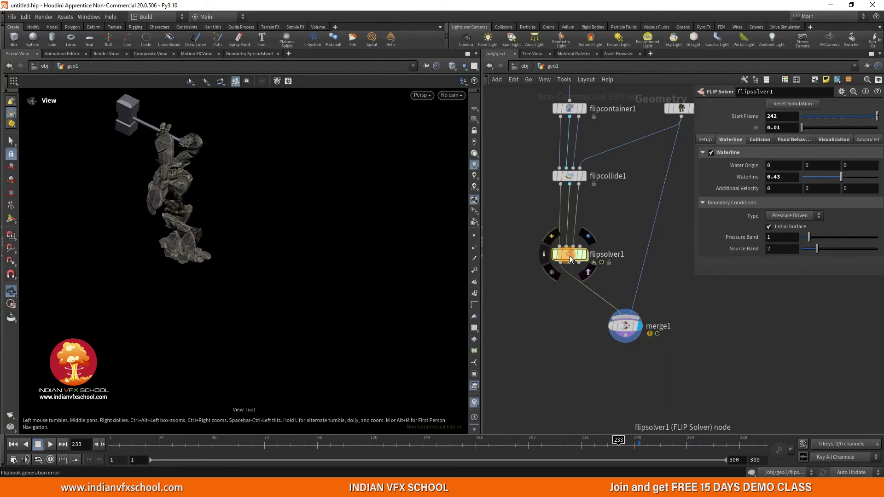
- Open the FORCES network inside flipsolver1
{"action": "right_click_drag", "start_coordinate": [569, 259], "coordinate": [621, 332]}
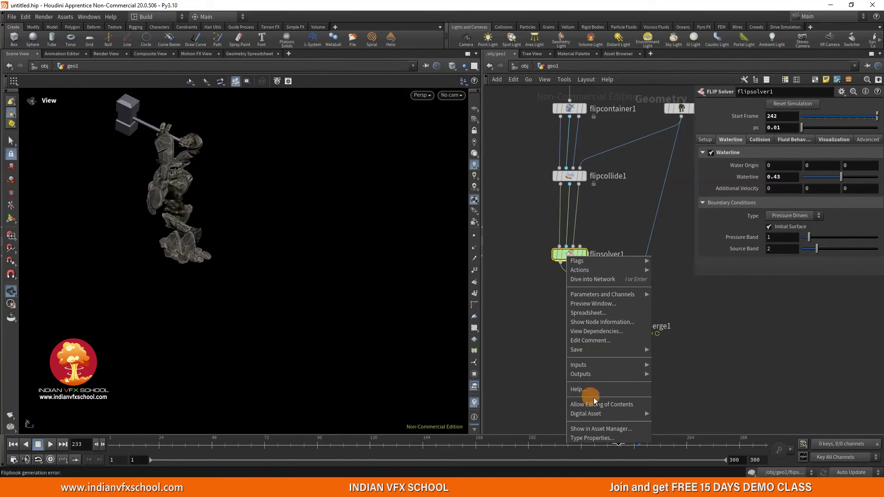
{"action": "left_click", "coordinate": [518, 338]}
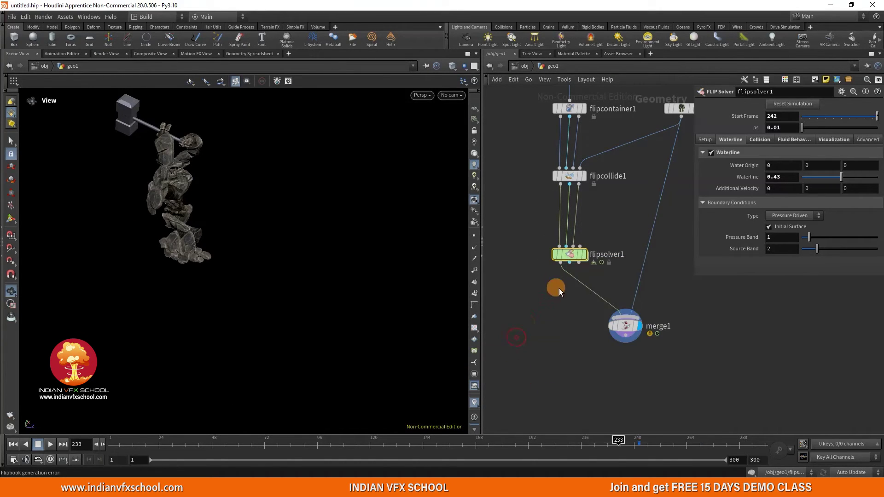
{"action": "scroll", "coordinate": [571, 272], "scroll_direction": "up", "scroll_amount": 3}
{"action": "double_click", "coordinate": [580, 256]}
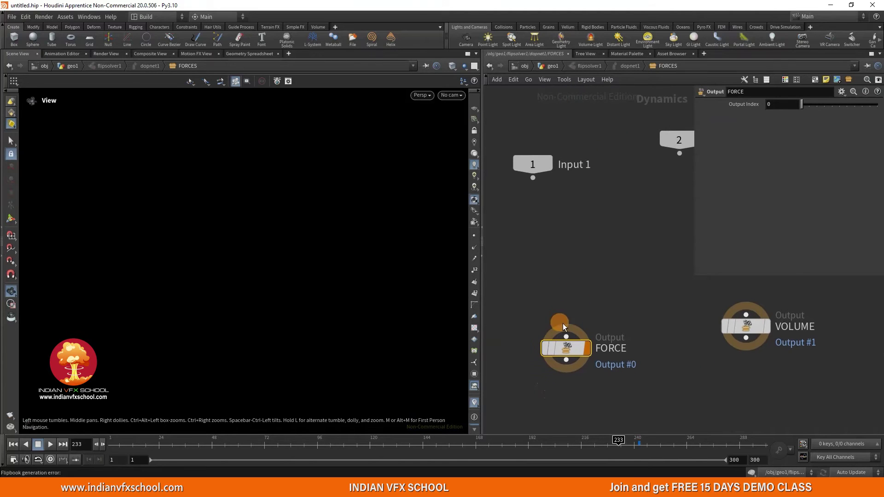
- Add a POP Speed Limit wired into the FORCE output, enable Maximum Speed at 5, and return to geo1
{"action": "key", "text": "Tab"}
{"action": "type", "text": "pops"}
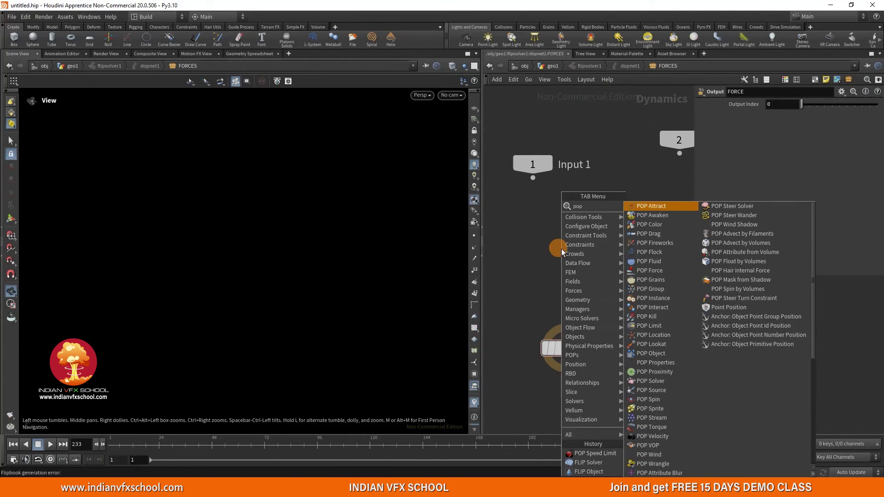
{"action": "left_click", "coordinate": [645, 226]}
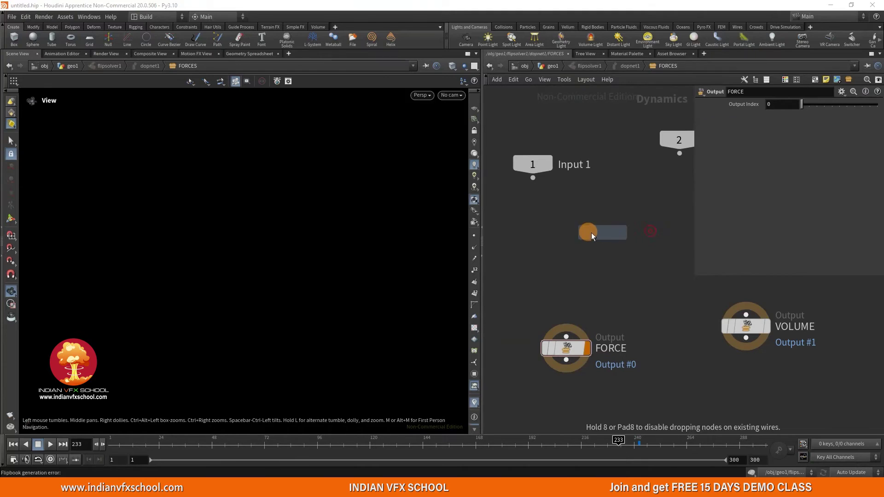
{"action": "left_click", "coordinate": [571, 254]}
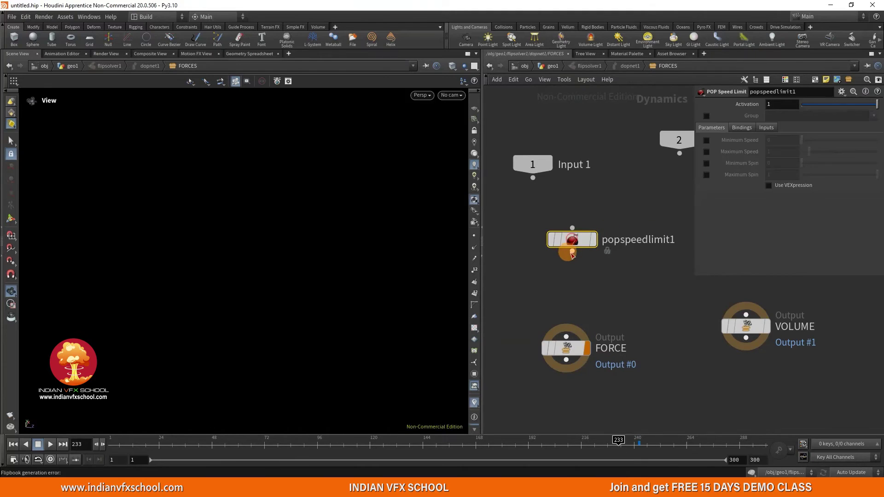
{"action": "left_click", "coordinate": [706, 152]}
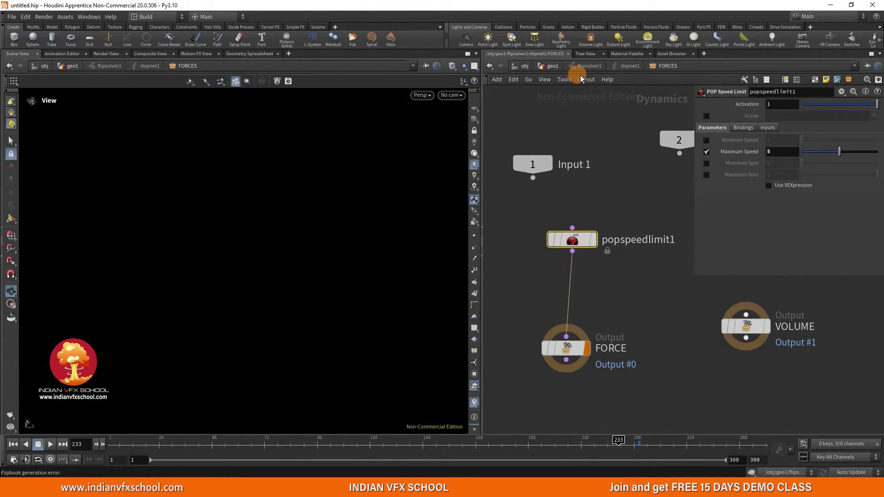
{"action": "left_click", "coordinate": [553, 66]}
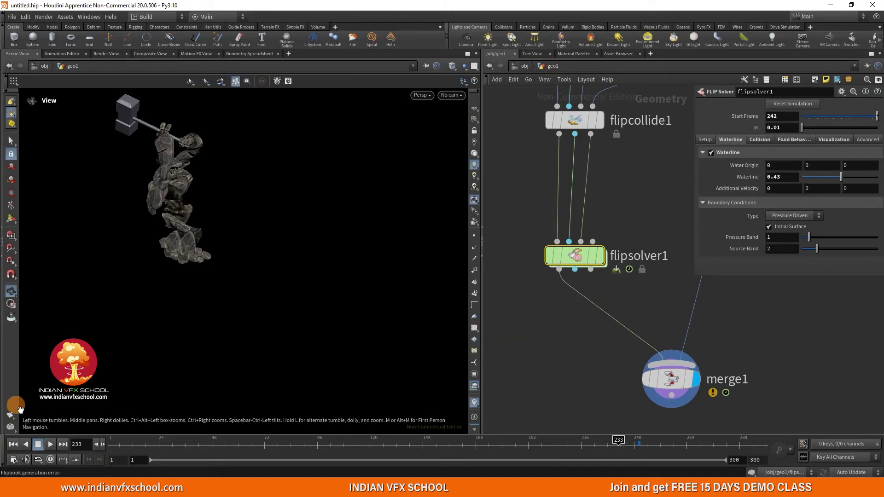
- Run a new flipbook from frame 240 and review the speed-limited splash up close before closing it
{"action": "left_click", "coordinate": [10, 417]}
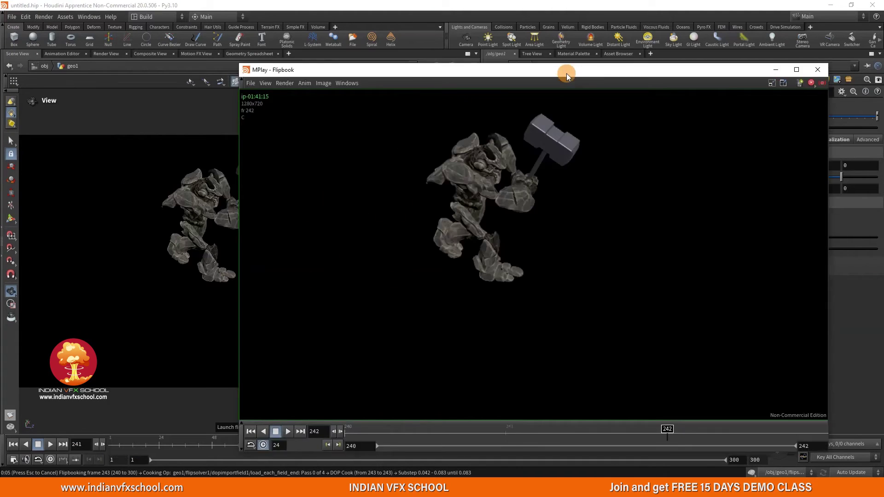
{"action": "left_click_drag", "start_coordinate": [567, 73], "coordinate": [623, 63]}
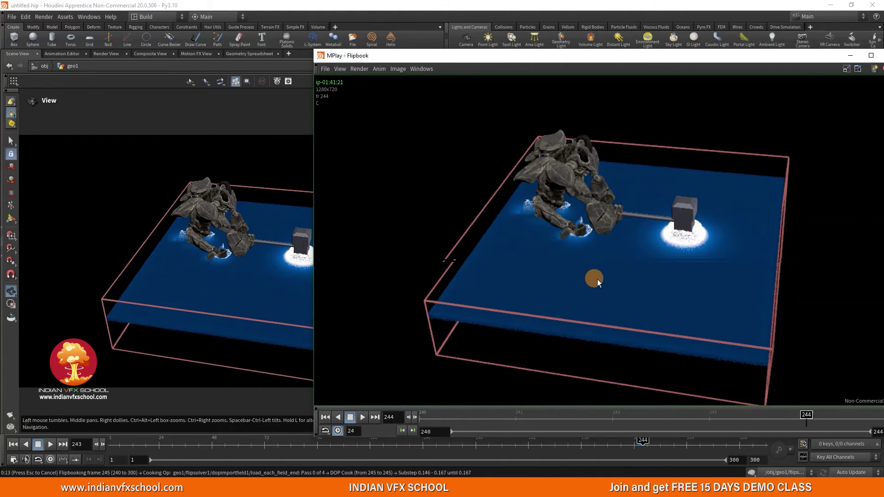
{"action": "scroll", "coordinate": [598, 279], "scroll_direction": "down", "scroll_amount": 1}
{"action": "middle_click_drag", "start_coordinate": [598, 279], "coordinate": [558, 271]}
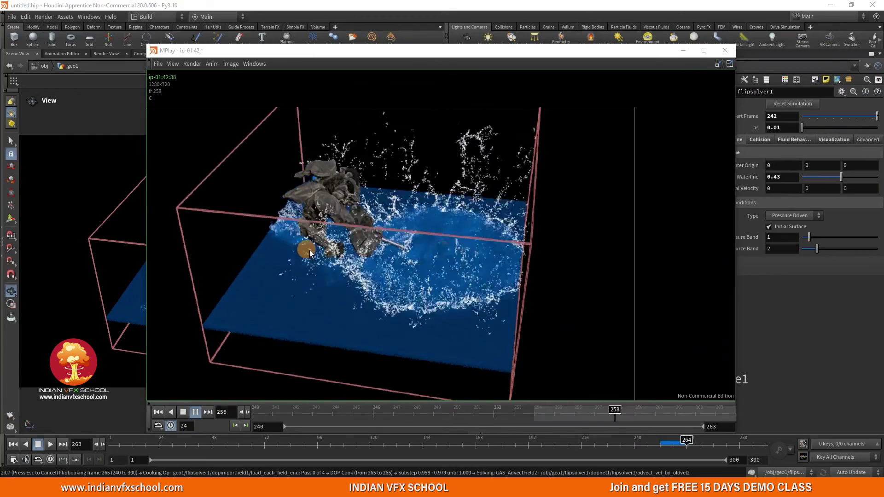
{"action": "scroll", "coordinate": [405, 209], "scroll_direction": "up", "scroll_amount": 3}
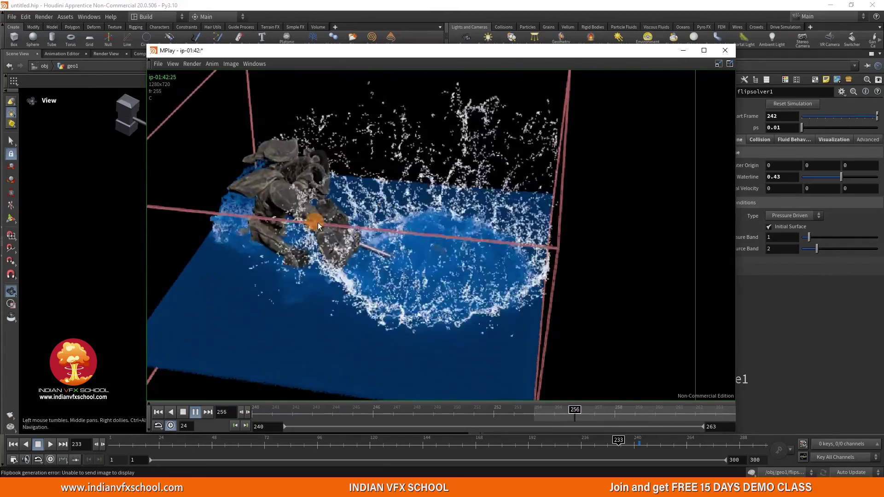
{"action": "left_click", "coordinate": [727, 50]}
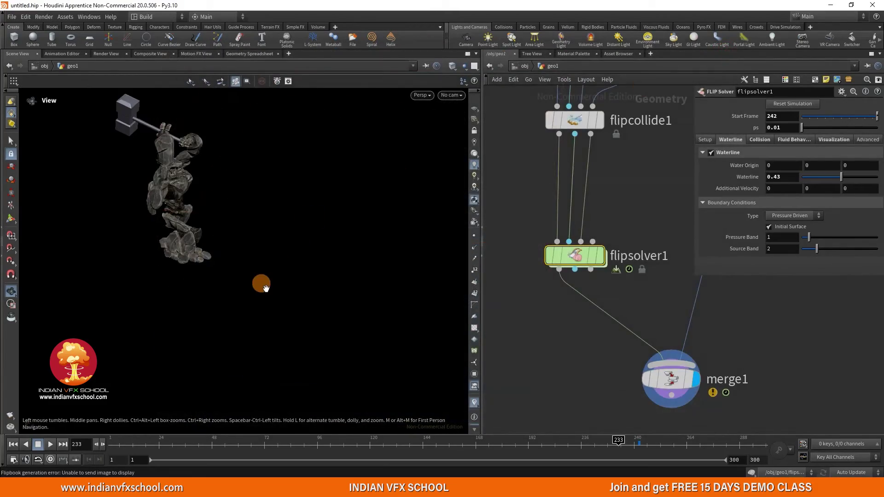
- Set the POP Speed Limit's Maximum Speed to 4 and review the splash in another flipbook from frame 240
{"action": "double_click", "coordinate": [568, 251]}
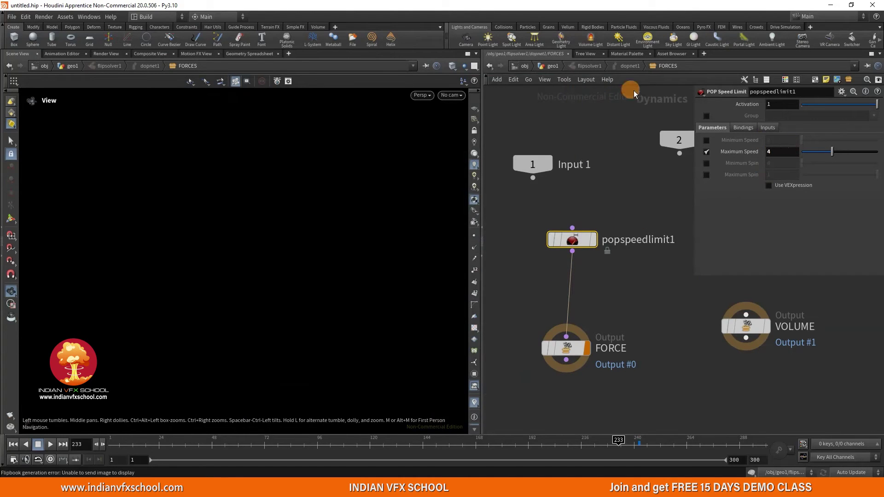
{"action": "left_click", "coordinate": [553, 66]}
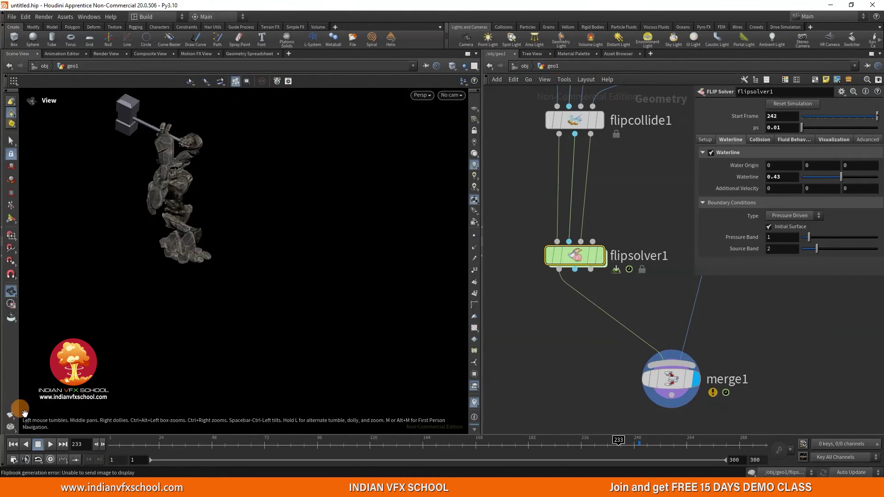
{"action": "left_click", "coordinate": [7, 416]}
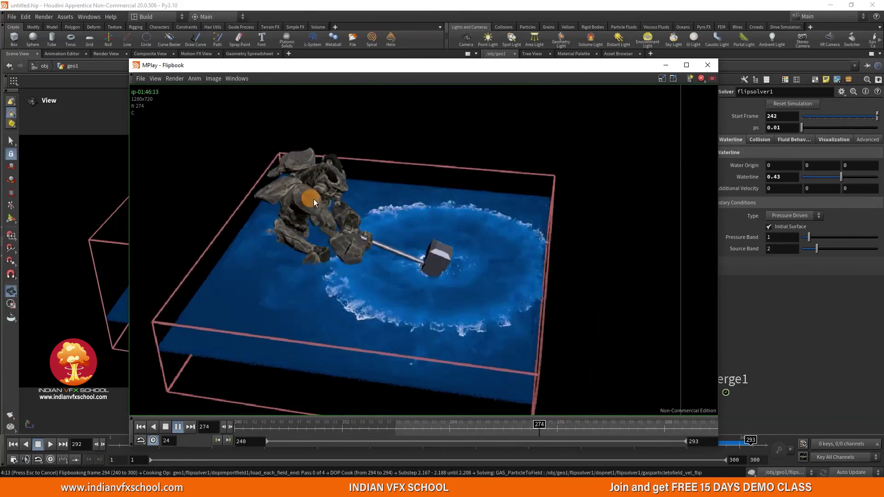
{"action": "left_click", "coordinate": [708, 65]}
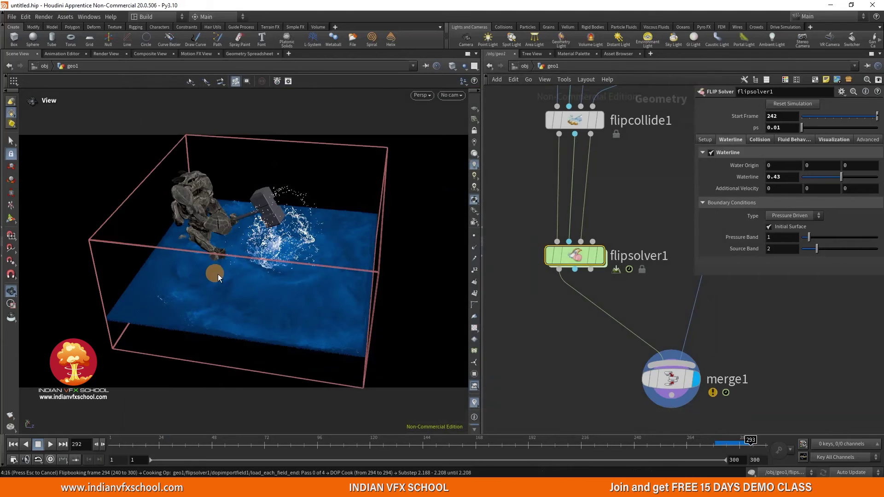
{"action": "key", "text": "Escape"}
- Display testgeometry_crag1 and scrub the timeline back to frame 204 to study the earlier hammer motion
{"action": "scroll", "coordinate": [572, 261], "scroll_direction": "down", "scroll_amount": 5}
{"action": "middle_click_drag", "start_coordinate": [663, 146], "coordinate": [606, 255]}
{"action": "scroll", "coordinate": [605, 255], "scroll_direction": "up", "scroll_amount": 2}
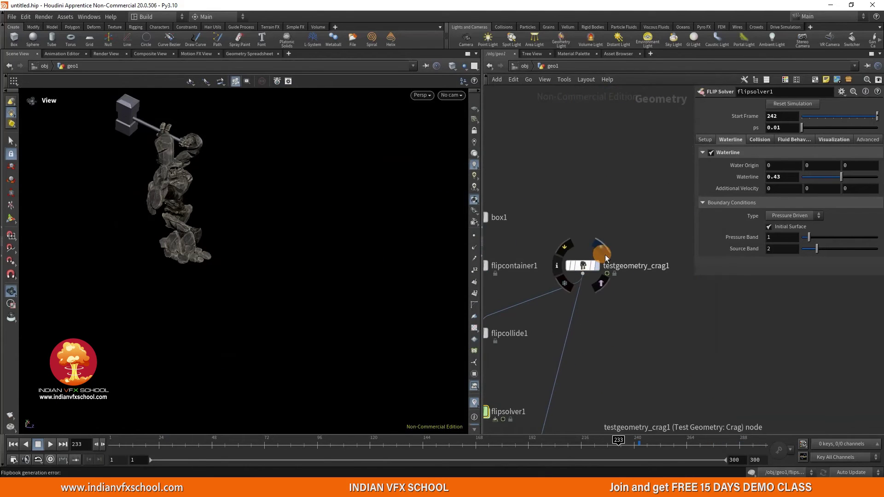
{"action": "middle_click_drag", "start_coordinate": [276, 267], "coordinate": [310, 270]}
{"action": "left_click_drag", "start_coordinate": [389, 443], "coordinate": [554, 452]}
{"action": "left_click_drag", "start_coordinate": [195, 283], "coordinate": [241, 250]}
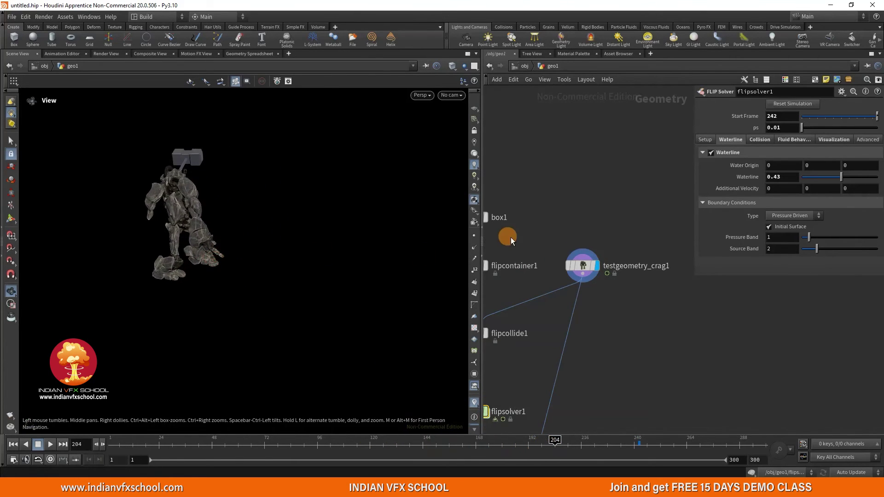
- Template box1 so it shows together with the Crag, and view both from the side
{"action": "scroll", "coordinate": [510, 237], "scroll_direction": "down", "scroll_amount": 2}
{"action": "middle_click_drag", "start_coordinate": [491, 229], "coordinate": [585, 236]}
{"action": "scroll", "coordinate": [585, 235], "scroll_direction": "up", "scroll_amount": 3}
{"action": "left_click", "coordinate": [599, 230]}
{"action": "left_click_drag", "start_coordinate": [451, 232], "coordinate": [252, 267]}
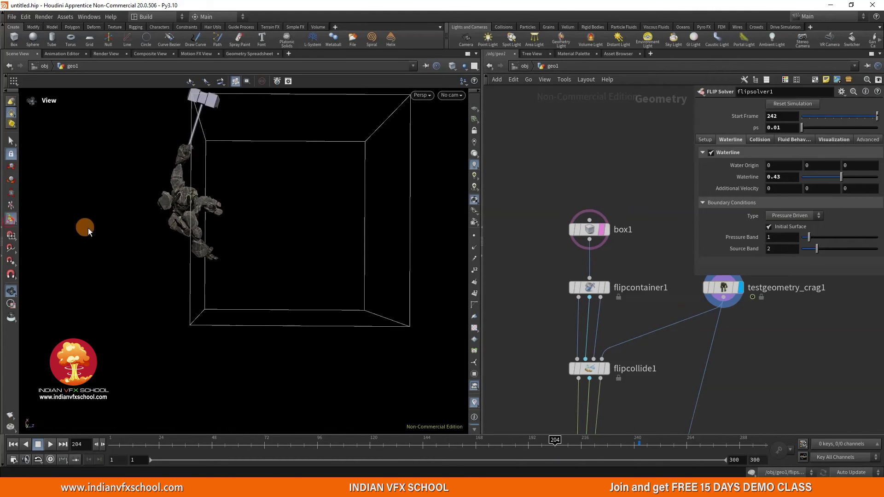
- Move box1 along Z toward the Crag, to a Center Z of about 3.45
{"action": "left_click", "coordinate": [595, 229]}
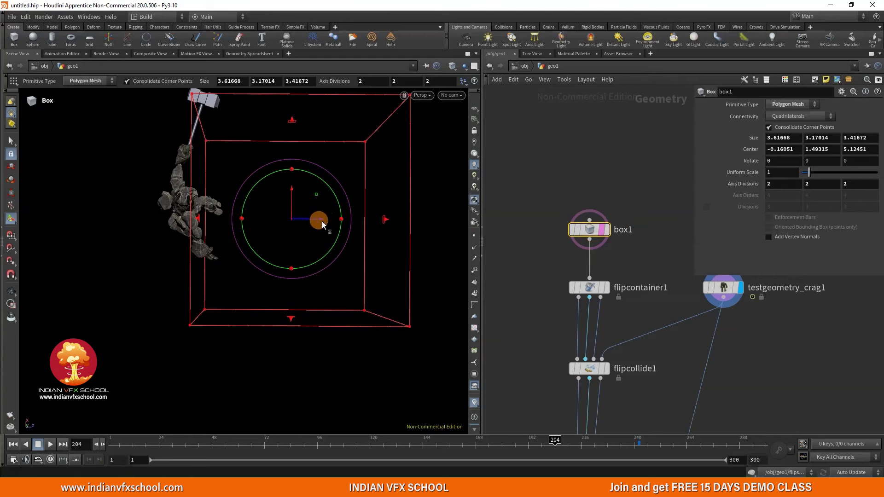
{"action": "left_click_drag", "start_coordinate": [322, 225], "coordinate": [230, 217]}
{"action": "key", "text": "Escape"}
{"action": "mouse_move", "coordinate": [244, 262]}
{"action": "left_mouse_down"}
{"action": "mouse_move", "coordinate": [237, 290]}
{"action": "mouse_move", "coordinate": [262, 217]}
{"action": "left_mouse_up"}
{"action": "key", "text": "Return"}
- Reposition box1 around the Crag at a Center Z of about 3.91, checking its fit at frames 191 to 180
{"action": "mouse_move", "coordinate": [543, 444]}
{"action": "left_mouse_down"}
{"action": "mouse_move", "coordinate": [478, 439]}
{"action": "mouse_move", "coordinate": [527, 440]}
{"action": "left_mouse_up"}
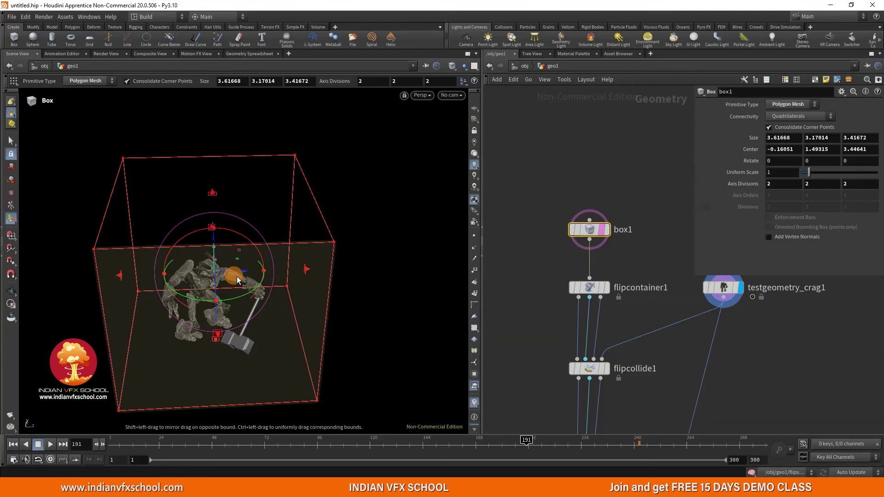
{"action": "left_click_drag", "start_coordinate": [233, 272], "coordinate": [274, 282]}
{"action": "left_click_drag", "start_coordinate": [525, 440], "coordinate": [492, 451]}
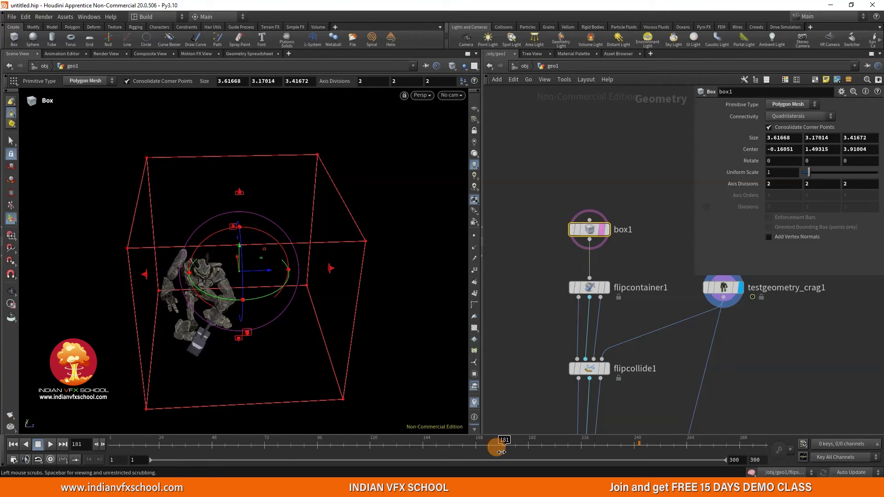
{"action": "scroll", "coordinate": [563, 327], "scroll_direction": "down", "scroll_amount": 3}
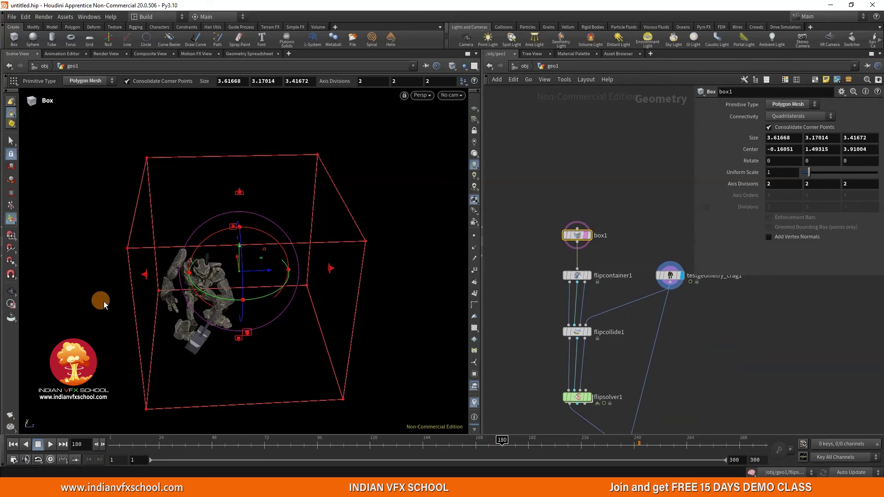
- Turn off box1's template display, select flipsolver1, and display merge1 at frame 169
{"action": "left_click", "coordinate": [11, 291]}
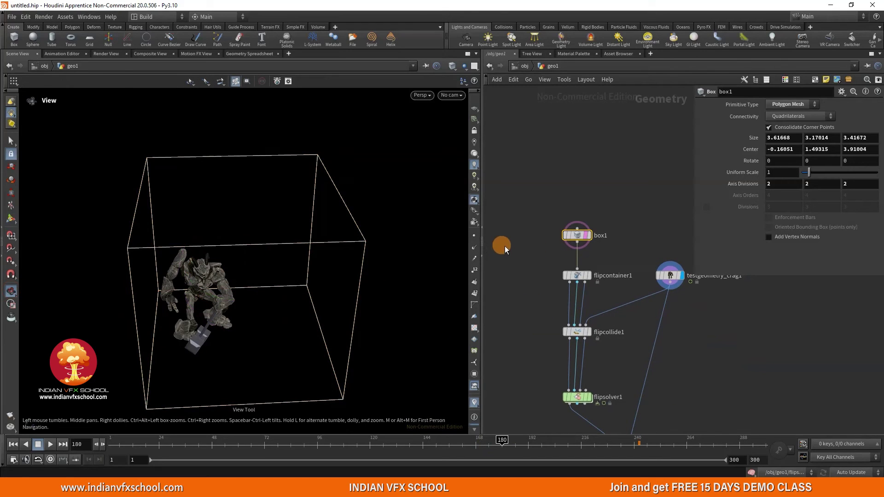
{"action": "left_click", "coordinate": [586, 236]}
{"action": "middle_click_drag", "start_coordinate": [517, 318], "coordinate": [497, 243]}
{"action": "scroll", "coordinate": [566, 327], "scroll_direction": "up", "scroll_amount": 3}
{"action": "left_click", "coordinate": [549, 317]}
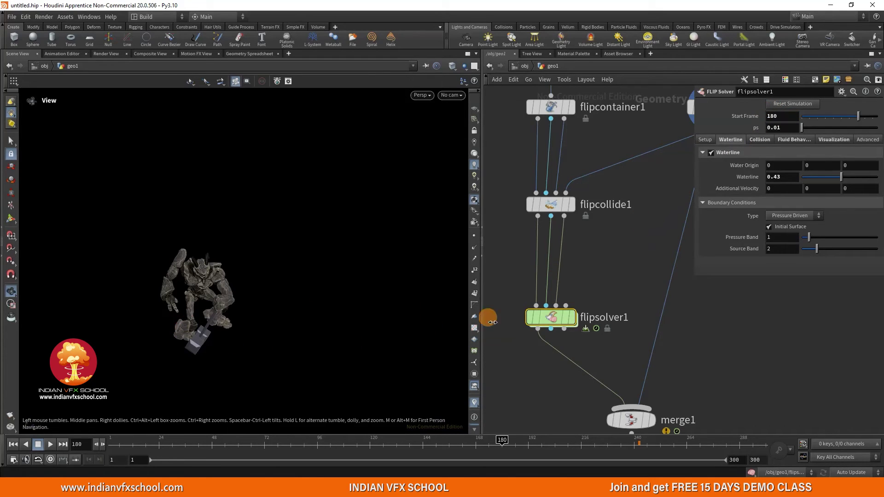
{"action": "middle_click_drag", "start_coordinate": [598, 372], "coordinate": [605, 350]}
{"action": "left_click", "coordinate": [472, 441]}
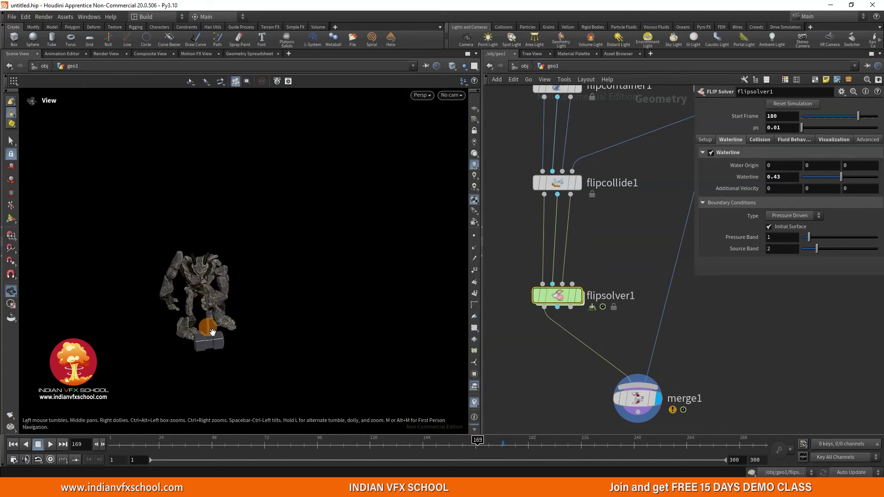
- Frame the Crag, review a flipbook of the merged simulation over frames 180 to 300, and close it
{"action": "middle_click_drag", "start_coordinate": [207, 328], "coordinate": [220, 281]}
{"action": "right_click_drag", "start_coordinate": [220, 281], "coordinate": [226, 227]}
{"action": "middle_click_drag", "start_coordinate": [216, 265], "coordinate": [200, 251]}
{"action": "left_click_drag", "start_coordinate": [201, 257], "coordinate": [195, 257]}
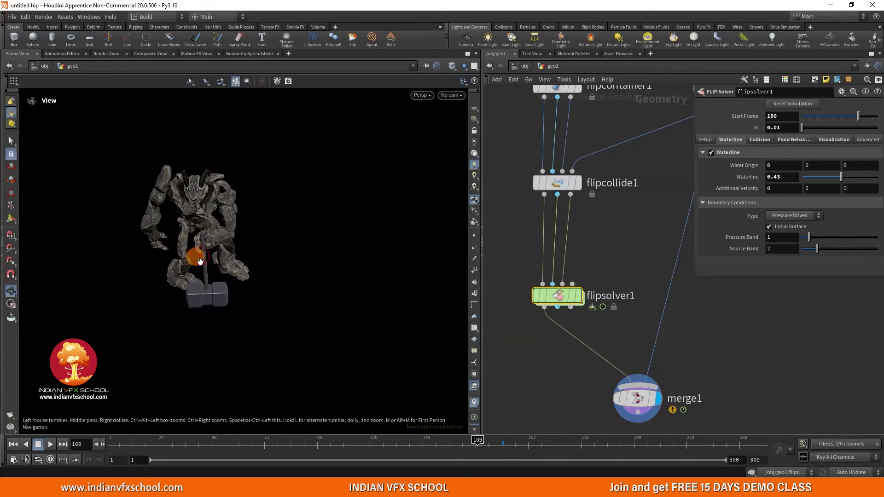
{"action": "right_click_drag", "start_coordinate": [203, 261], "coordinate": [197, 278]}
{"action": "middle_click_drag", "start_coordinate": [208, 282], "coordinate": [180, 273]}
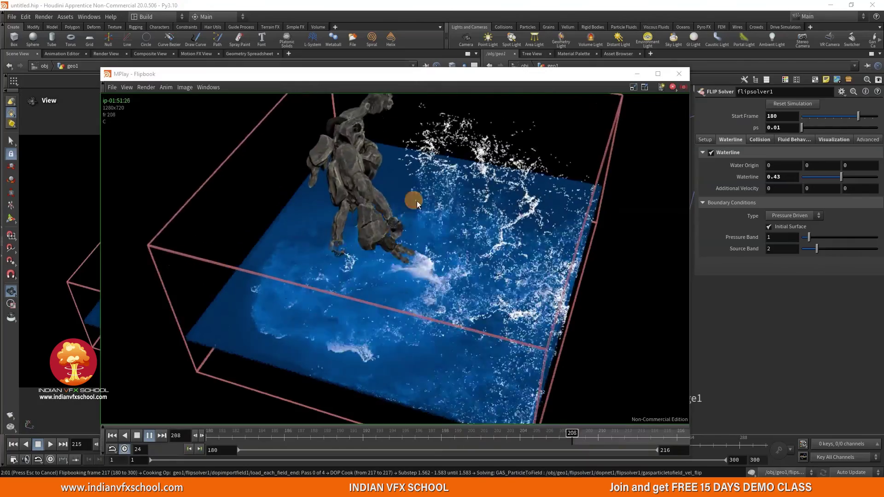
{"action": "scroll", "coordinate": [421, 247], "scroll_direction": "up", "scroll_amount": 3}
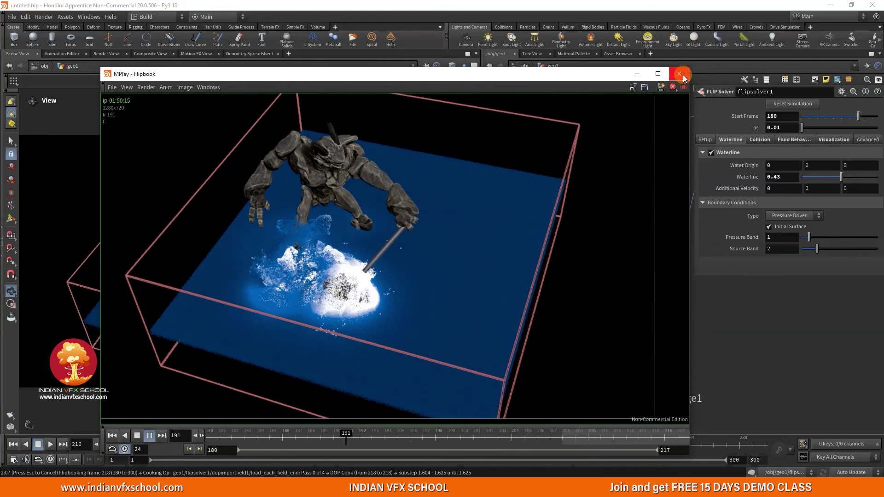
{"action": "left_click", "coordinate": [680, 75]}
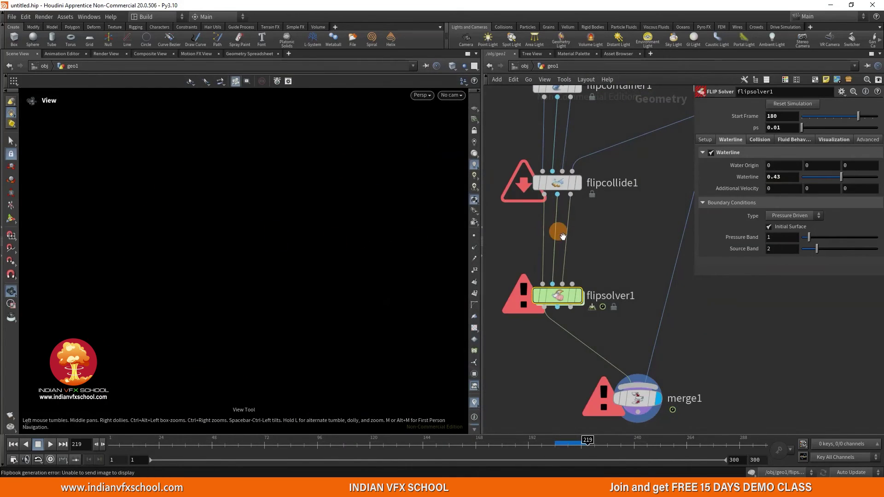
- Display testgeometry_crag1 with box1 templated around it and return the timeline to frame 1
{"action": "middle_click_drag", "start_coordinate": [595, 250], "coordinate": [575, 289]}
{"action": "middle_click_drag", "start_coordinate": [542, 246], "coordinate": [515, 336]}
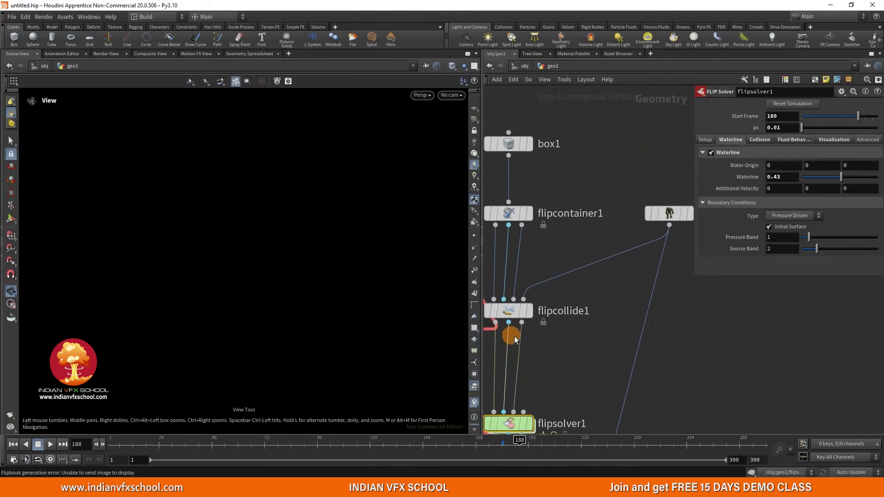
{"action": "middle_click_drag", "start_coordinate": [605, 256], "coordinate": [562, 263]}
{"action": "left_click", "coordinate": [647, 222]}
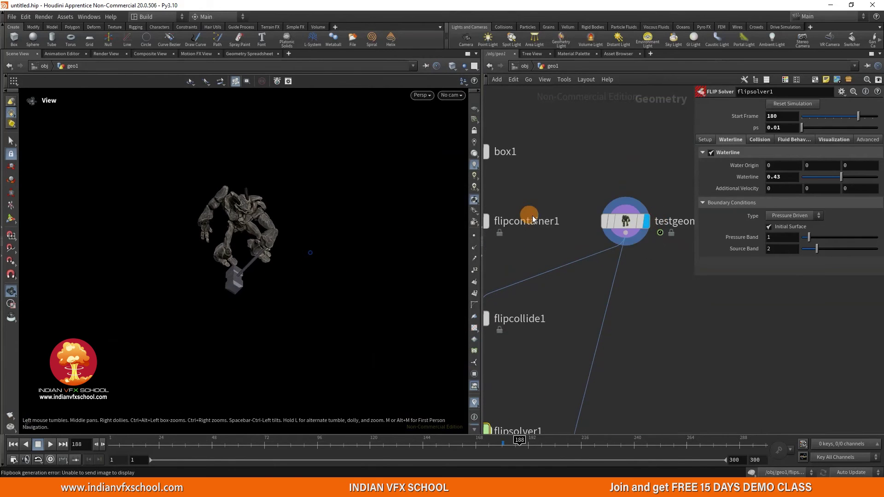
{"action": "middle_click_drag", "start_coordinate": [532, 215], "coordinate": [634, 285]}
{"action": "mouse_move", "coordinate": [350, 251]}
{"action": "left_mouse_down"}
{"action": "mouse_move", "coordinate": [268, 251]}
{"action": "mouse_move", "coordinate": [286, 257]}
{"action": "mouse_move", "coordinate": [258, 266]}
{"action": "mouse_move", "coordinate": [237, 248]}
{"action": "left_mouse_up"}
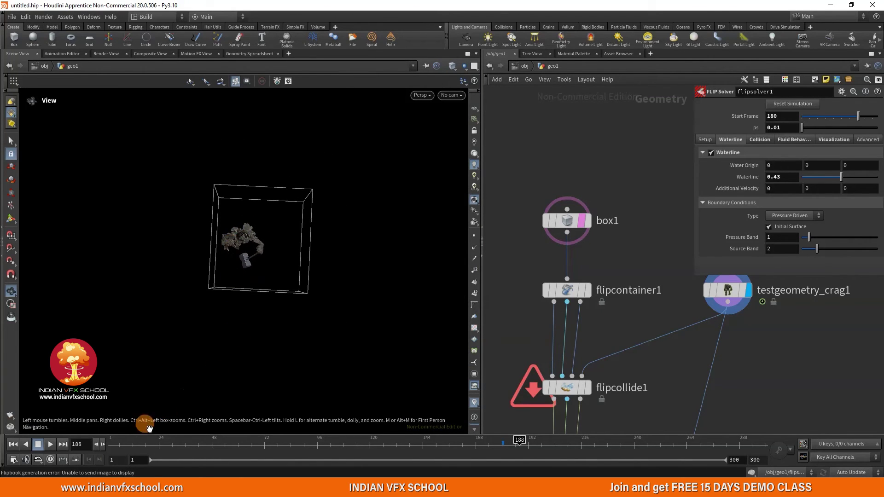
{"action": "left_click_drag", "start_coordinate": [125, 443], "coordinate": [93, 442]}
{"action": "middle_click_drag", "start_coordinate": [153, 285], "coordinate": [183, 285]}
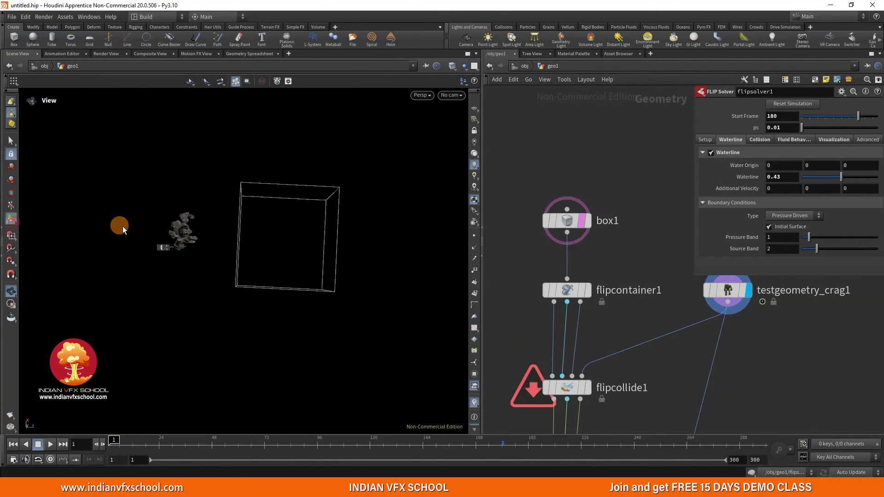
- Stretch box1 along Z to enclose the Crag at frame 1, to a Size Z of about 6.13
{"action": "left_click", "coordinate": [568, 222]}
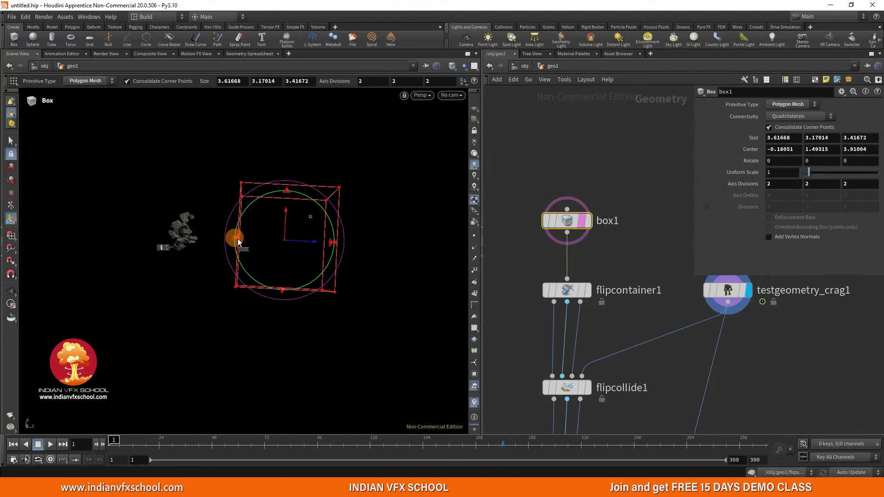
{"action": "left_click_drag", "start_coordinate": [237, 242], "coordinate": [113, 241]}
{"action": "key", "text": "Escape"}
{"action": "left_click_drag", "start_coordinate": [182, 192], "coordinate": [163, 252]}
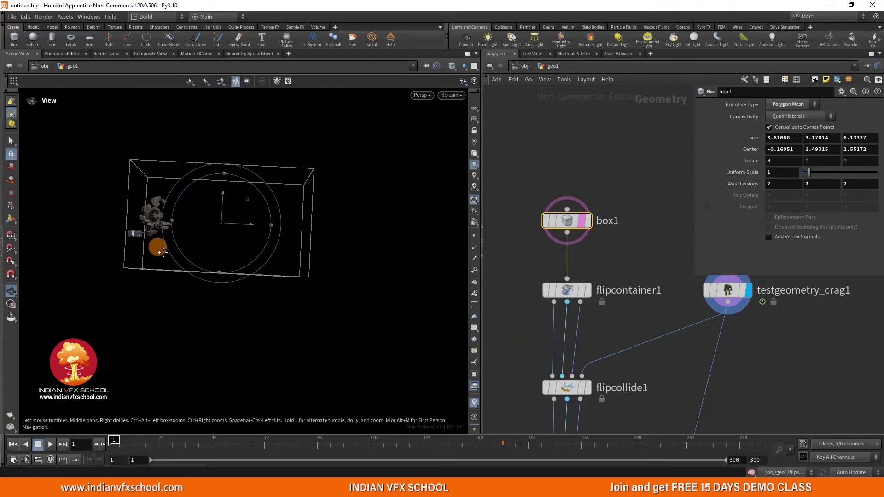
- Extend box1's opposite Z end past the hammer at frame 262, to a Size Z of about 7.47
{"action": "key", "text": "Return"}
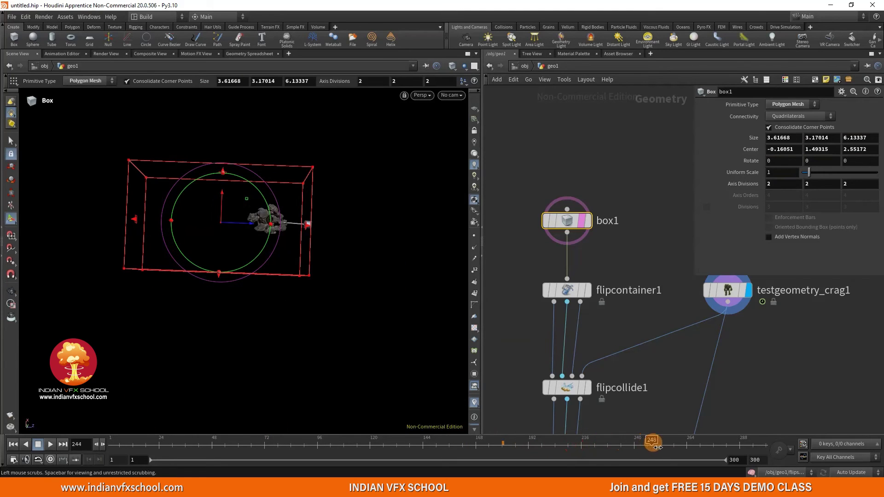
{"action": "key", "text": "space"}
{"action": "scroll", "coordinate": [305, 200], "scroll_direction": "up", "scroll_amount": 3}
{"action": "middle_click_drag", "start_coordinate": [310, 206], "coordinate": [292, 199]}
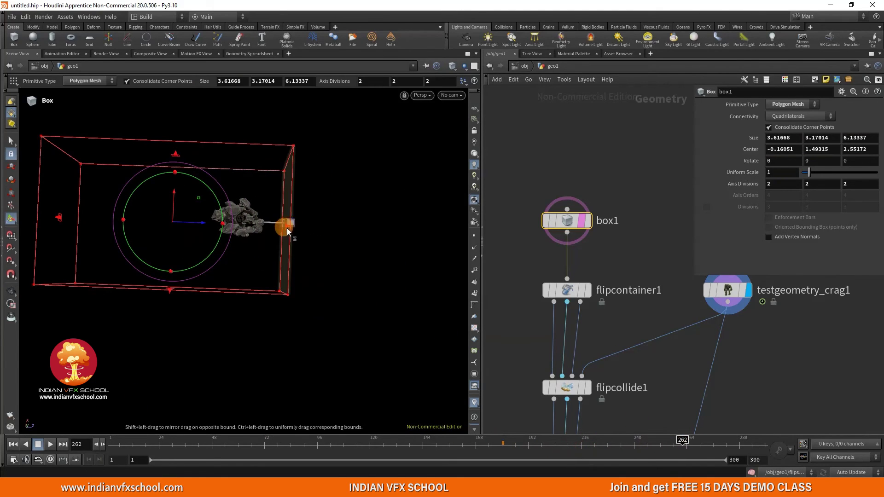
{"action": "left_click_drag", "start_coordinate": [287, 228], "coordinate": [339, 232]}
- Extend box1's Z end behind the Crag at frame 1, to a Size Z of about 7.98
{"action": "left_click_drag", "start_coordinate": [144, 446], "coordinate": [65, 441]}
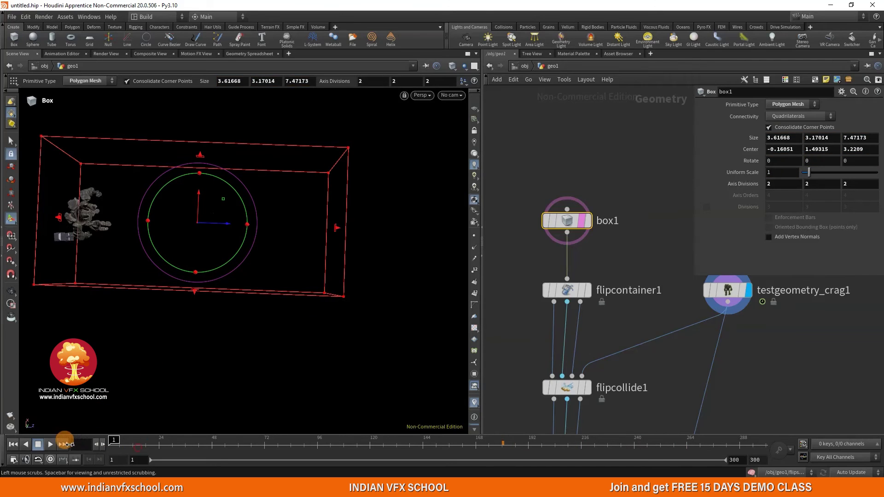
{"action": "key", "text": "space"}
{"action": "middle_click_drag", "start_coordinate": [128, 278], "coordinate": [235, 277]}
{"action": "left_click_drag", "start_coordinate": [155, 219], "coordinate": [180, 209]}
{"action": "key", "text": "space"}
{"action": "key", "text": "Return"}
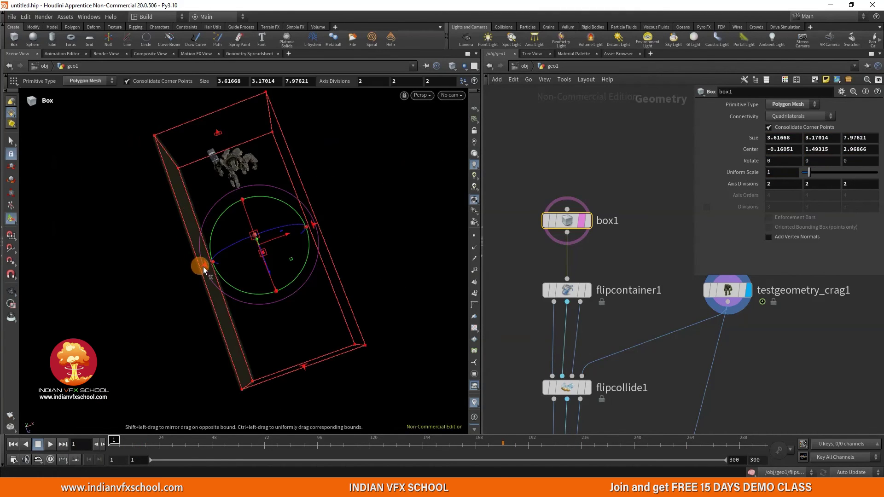
- Widen box1 along X on both sides of the Crag, to a Size X of about 5.73
{"action": "mouse_move", "coordinate": [197, 262]}
{"action": "left_mouse_down"}
{"action": "mouse_move", "coordinate": [181, 271]}
{"action": "mouse_move", "coordinate": [184, 262]}
{"action": "left_mouse_up"}
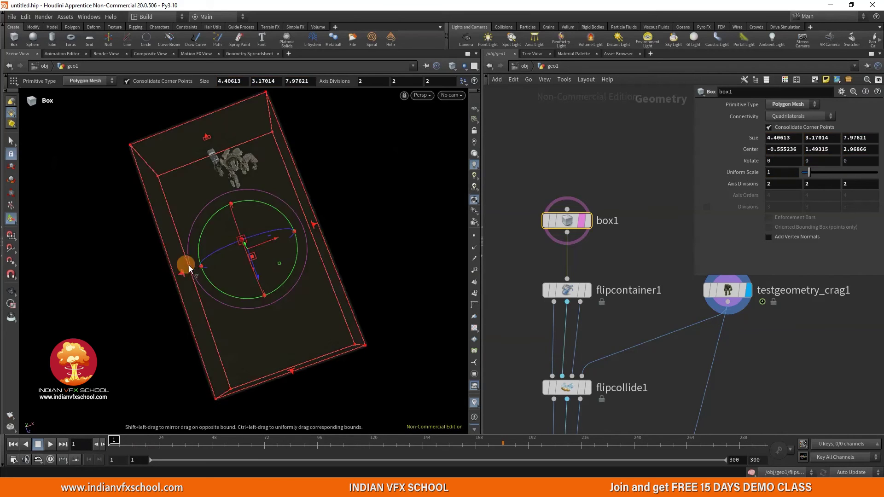
{"action": "left_click_drag", "start_coordinate": [310, 223], "coordinate": [352, 221]}
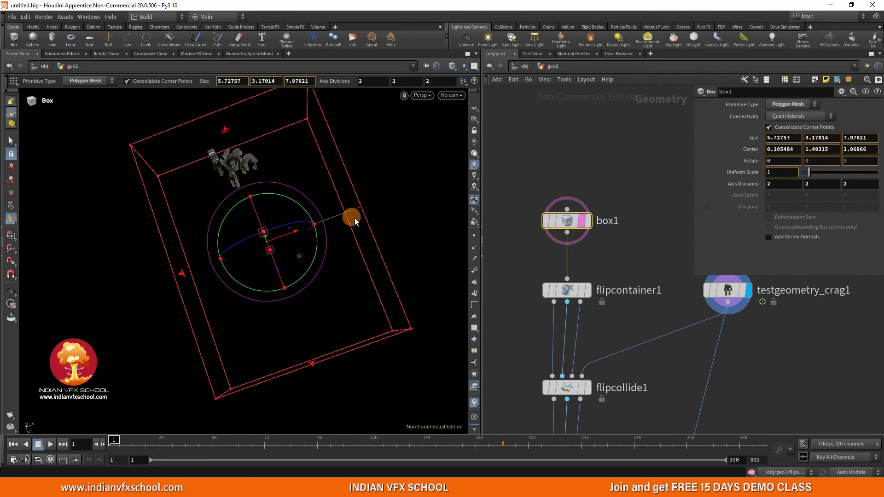
{"action": "key", "text": "Escape"}
{"action": "left_click_drag", "start_coordinate": [319, 300], "coordinate": [206, 263]}
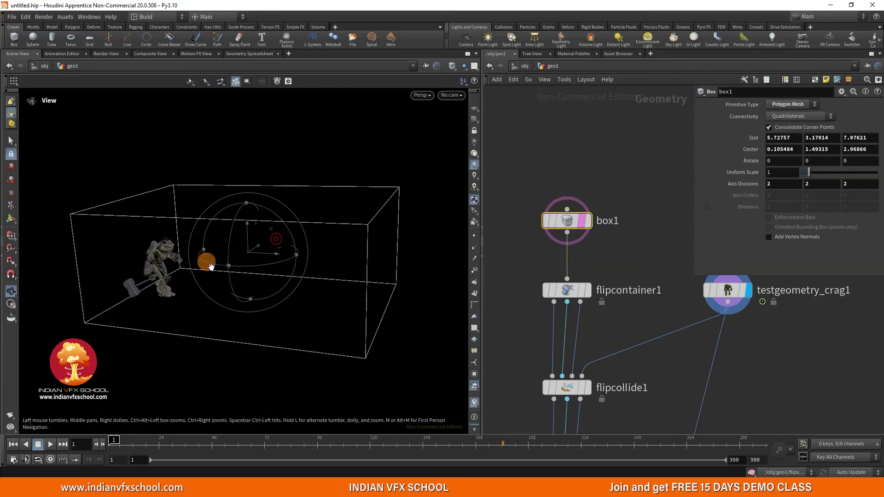
{"action": "left_click", "coordinate": [13, 289]}
{"action": "middle_click_drag", "start_coordinate": [187, 298], "coordinate": [159, 276]}
{"action": "scroll", "coordinate": [560, 352], "scroll_direction": "down", "scroll_amount": 3}
- Set flipsolver1's Start Frame to 1 and its ps value to 0.007
{"action": "middle_click_drag", "start_coordinate": [592, 383], "coordinate": [586, 261]}
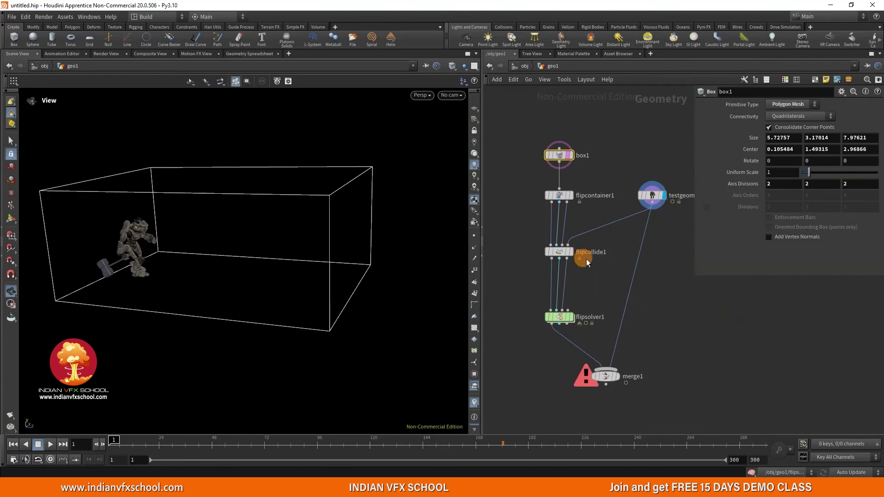
{"action": "scroll", "coordinate": [555, 312], "scroll_direction": "up", "scroll_amount": 4}
{"action": "left_click", "coordinate": [564, 324]}
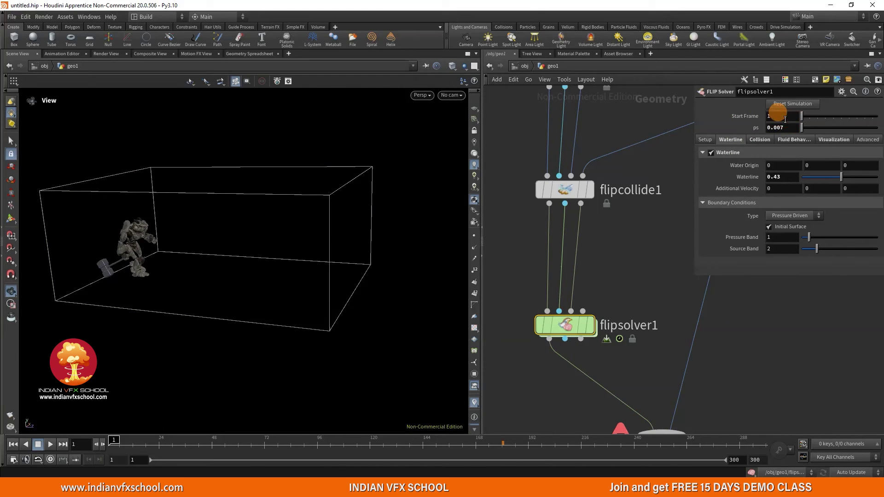
- Detach merge1 from flipsolver1's output and move it aside
{"action": "scroll", "coordinate": [666, 349], "scroll_direction": "down", "scroll_amount": 3}
{"action": "middle_click_drag", "start_coordinate": [646, 380], "coordinate": [585, 269]}
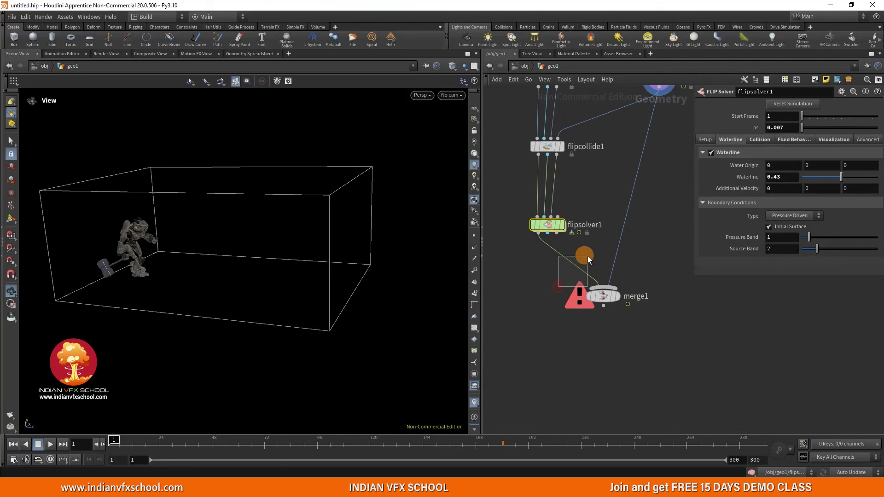
{"action": "left_click_drag", "start_coordinate": [599, 300], "coordinate": [675, 303]}
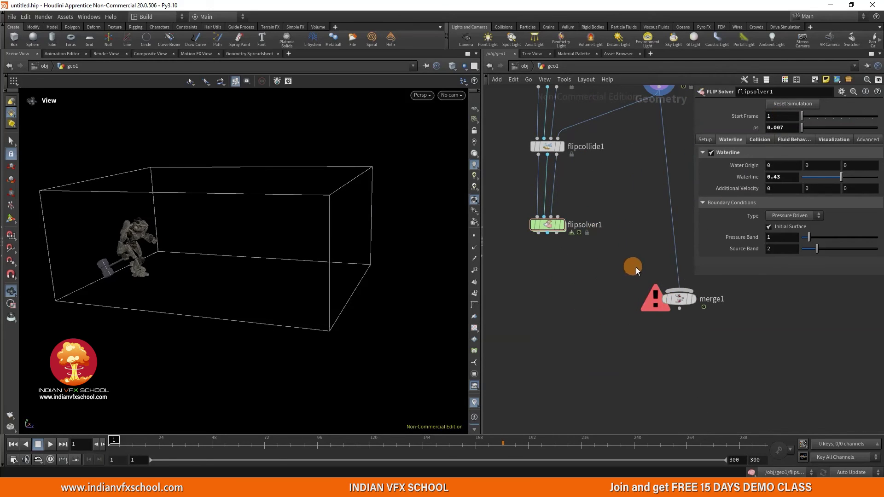
- Add a Fluid Compress node below flipsolver1, wire all three solver outputs into it, and display it
{"action": "scroll", "coordinate": [608, 260], "scroll_direction": "up", "scroll_amount": 2}
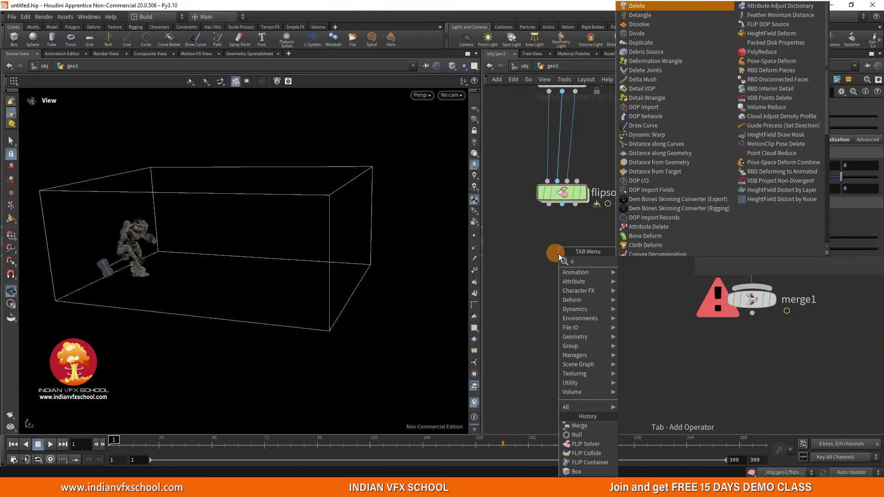
{"action": "type", "text": "fluidc"}
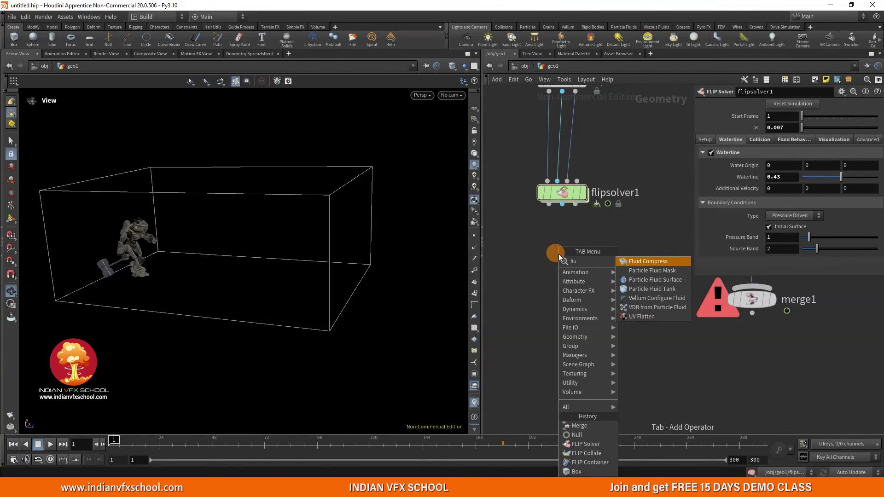
{"action": "left_click", "coordinate": [650, 261]}
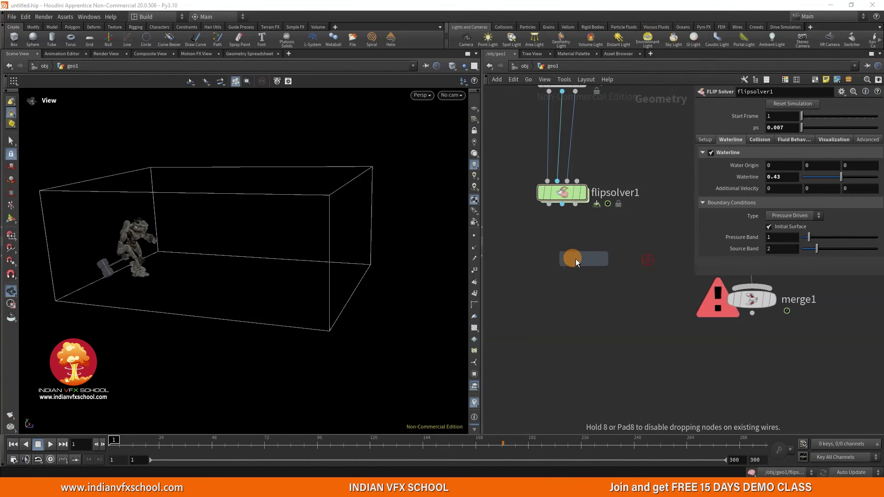
{"action": "left_click", "coordinate": [563, 256]}
{"action": "scroll", "coordinate": [557, 244], "scroll_direction": "up", "scroll_amount": 3}
{"action": "left_click_drag", "start_coordinate": [546, 193], "coordinate": [592, 264]}
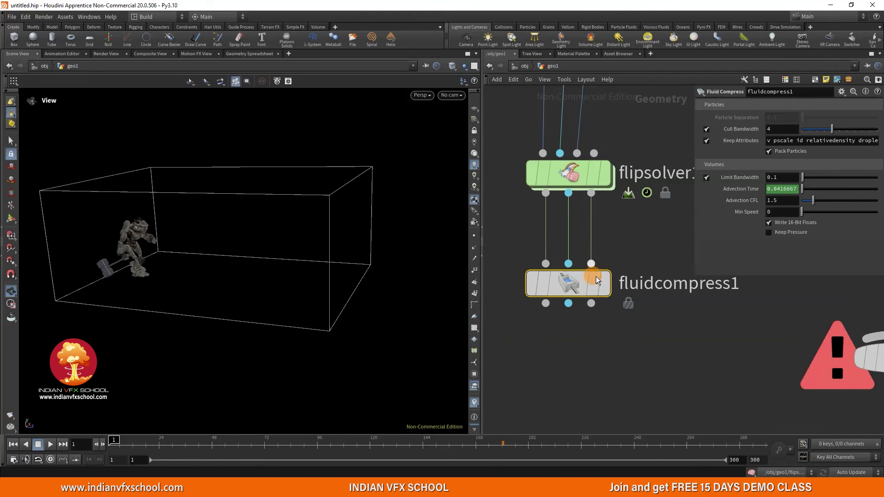
{"action": "mouse_move", "coordinate": [573, 285]}
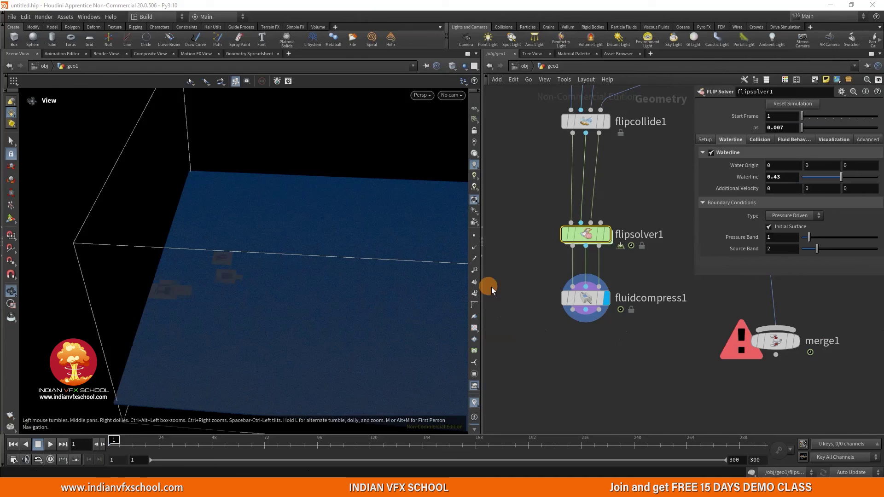
- Compare the Particle Separation settings of fluidcompress1 and flipsolver1's setup
{"action": "scroll", "coordinate": [576, 254], "scroll_direction": "up", "scroll_amount": 3}
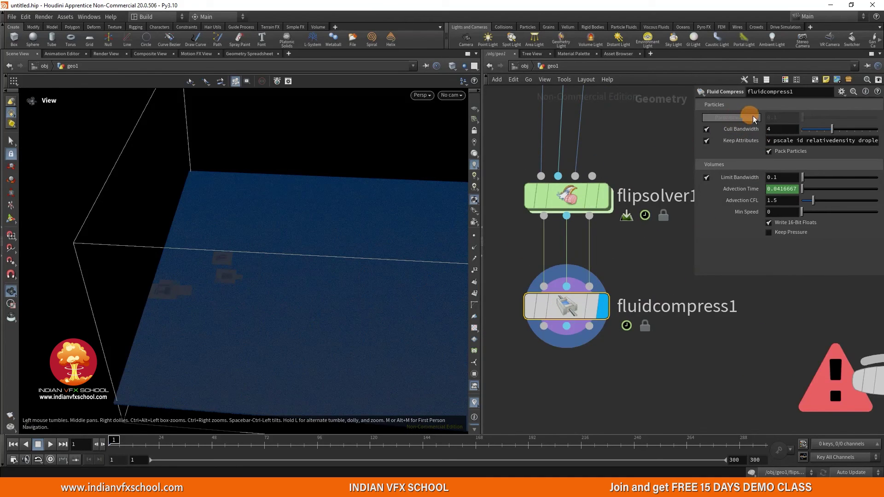
{"action": "left_click", "coordinate": [571, 197]}
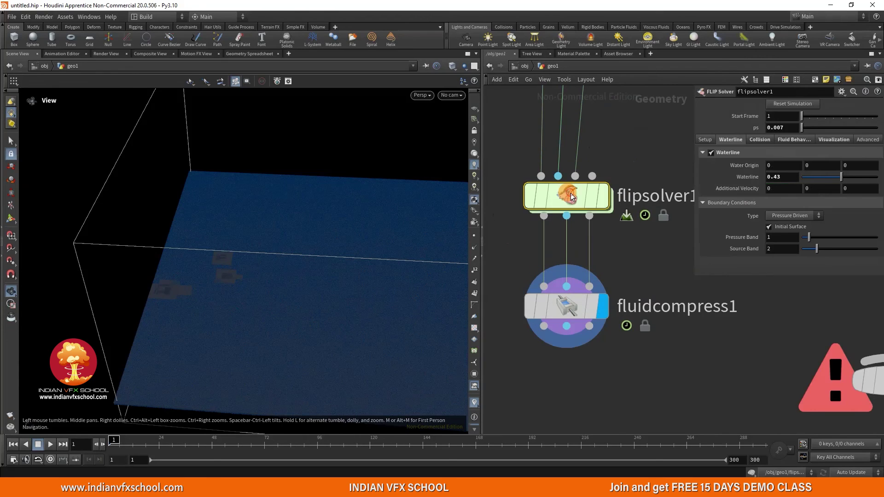
{"action": "left_click", "coordinate": [705, 140]}
{"action": "scroll", "coordinate": [642, 197], "scroll_direction": "down", "scroll_amount": 2}
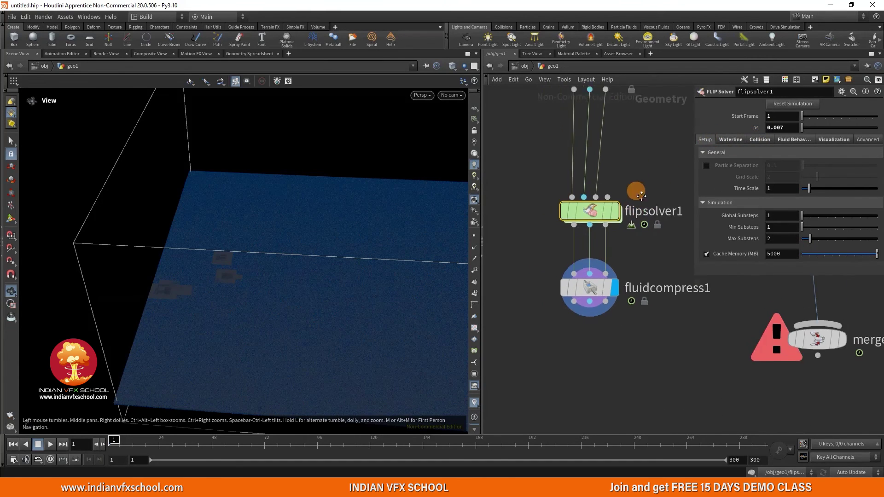
{"action": "scroll", "coordinate": [641, 197], "scroll_direction": "down", "scroll_amount": 2}
{"action": "middle_click_drag", "start_coordinate": [640, 359], "coordinate": [658, 283]}
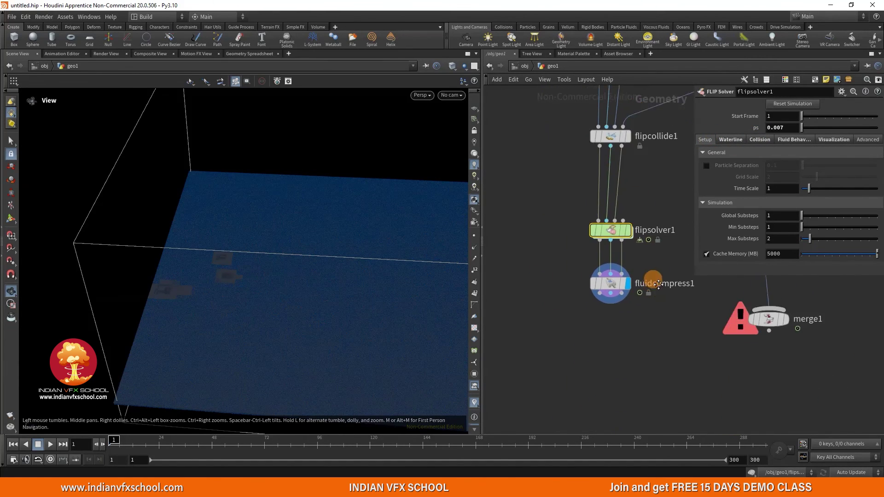
{"action": "scroll", "coordinate": [644, 248], "scroll_direction": "up", "scroll_amount": 2}
{"action": "left_click_drag", "start_coordinate": [603, 194], "coordinate": [548, 306]}
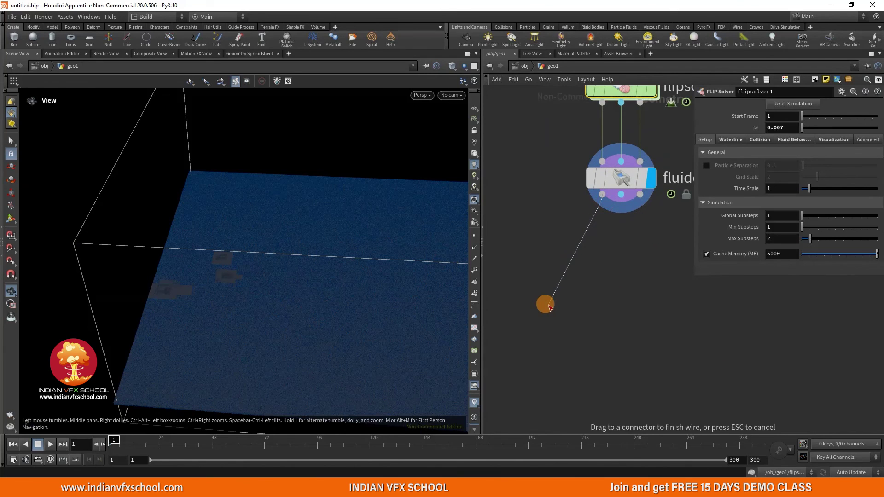
{"action": "key", "text": "Tab"}
{"action": "type", "text": "file"}
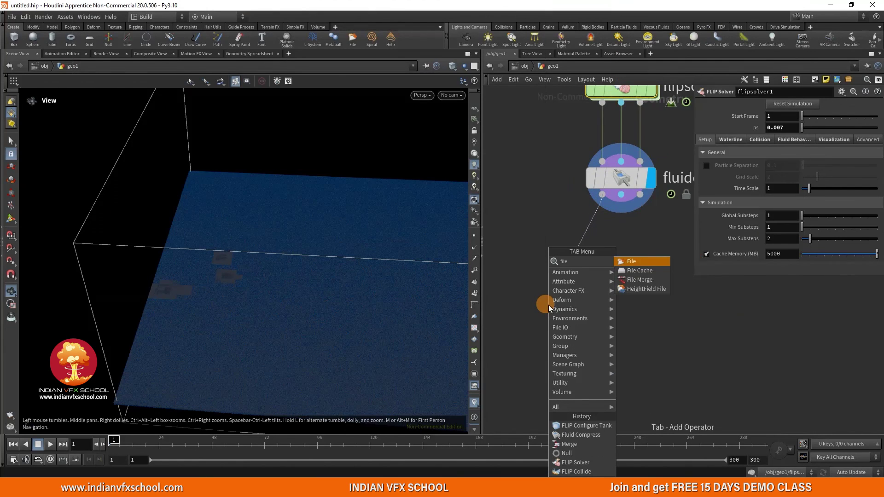
{"action": "key", "text": "Return"}
{"action": "left_click", "coordinate": [548, 305]}
{"action": "key", "text": "Delete"}
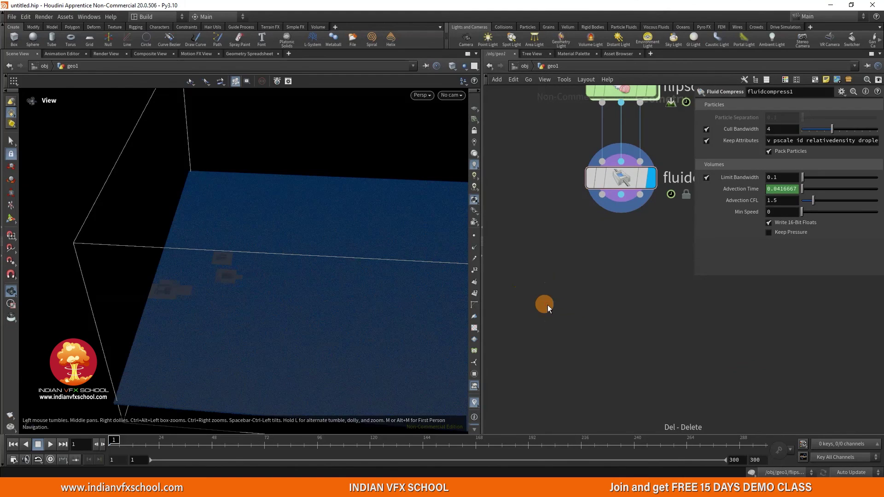
- Add a File Cache node below fluidcompress1 and wire the compressed fluid's first output into it
{"action": "key", "text": "Tab"}
{"action": "type", "text": "filec"}
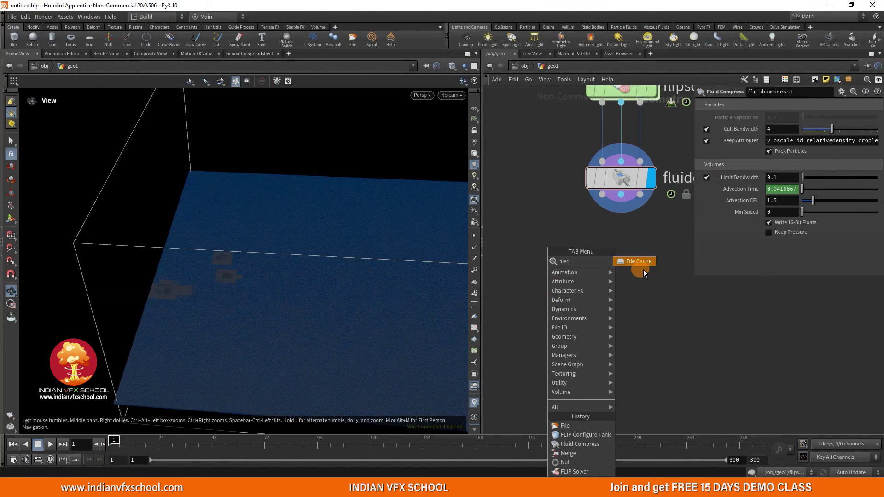
{"action": "left_click", "coordinate": [642, 265]}
{"action": "left_click", "coordinate": [550, 279]}
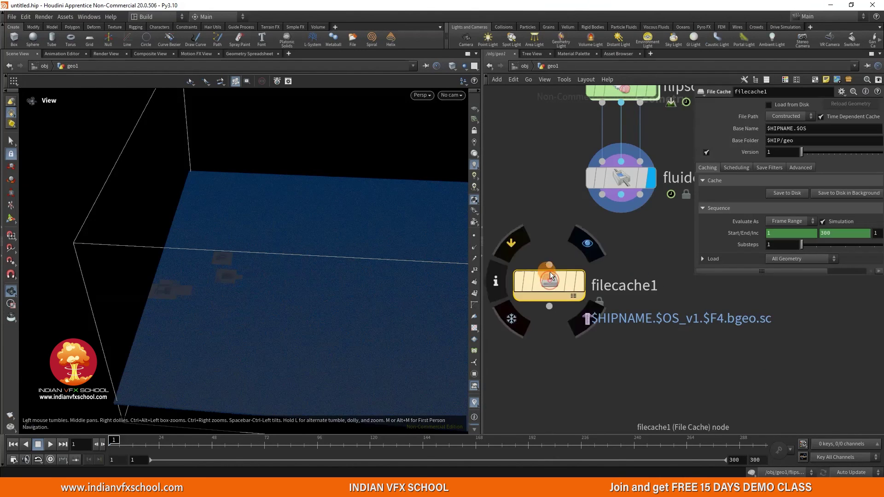
{"action": "left_click_drag", "start_coordinate": [549, 265], "coordinate": [600, 198]}
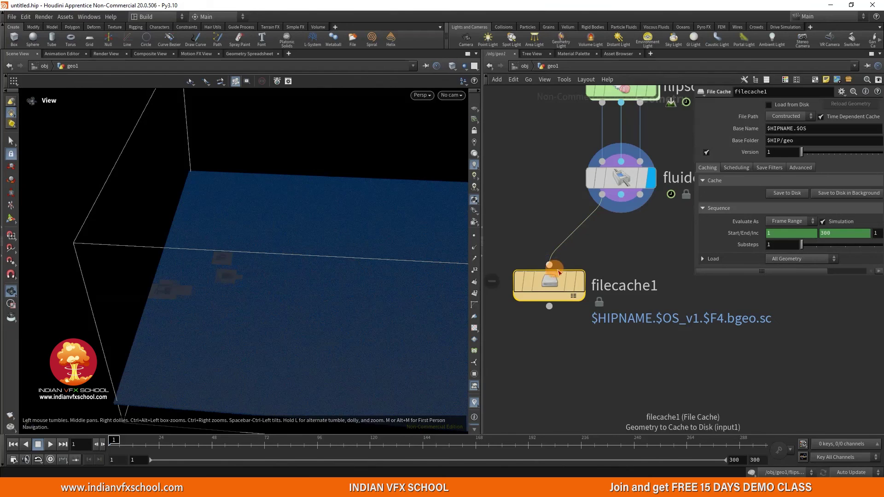
- Switch filecache1's File Path to Explicit and widen its parameter area to reveal the full Geometry File path
{"action": "left_click", "coordinate": [777, 116]}
{"action": "left_click", "coordinate": [775, 136]}
{"action": "scroll", "coordinate": [626, 222], "scroll_direction": "down", "scroll_amount": 3}
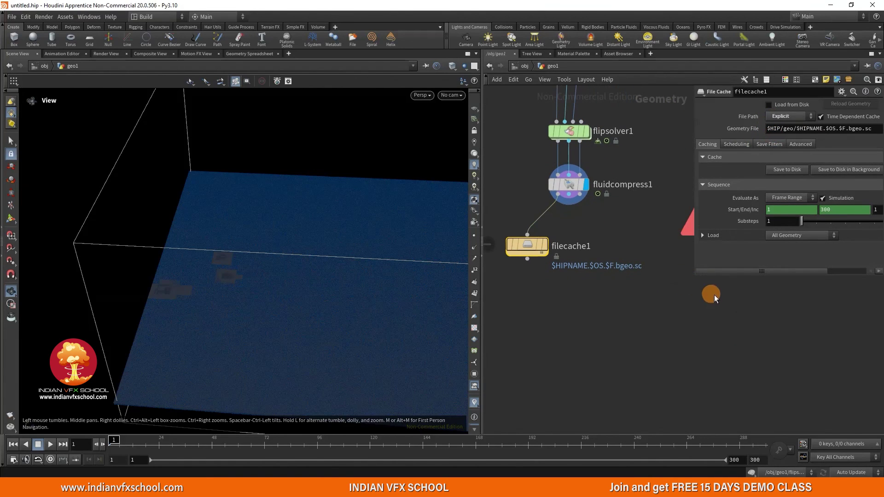
{"action": "left_click_drag", "start_coordinate": [693, 278], "coordinate": [592, 284]}
- Browse for filecache1's Geometry File location and create a CRAIG SIM folder on the Desktop with a particles folder inside it
{"action": "left_click", "coordinate": [860, 132]}
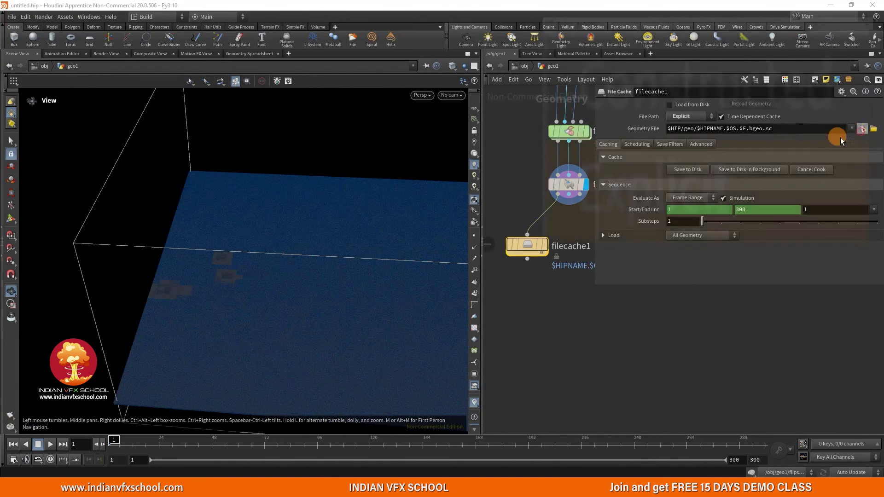
{"action": "left_click", "coordinate": [561, 64]}
{"action": "left_click", "coordinate": [854, 34]}
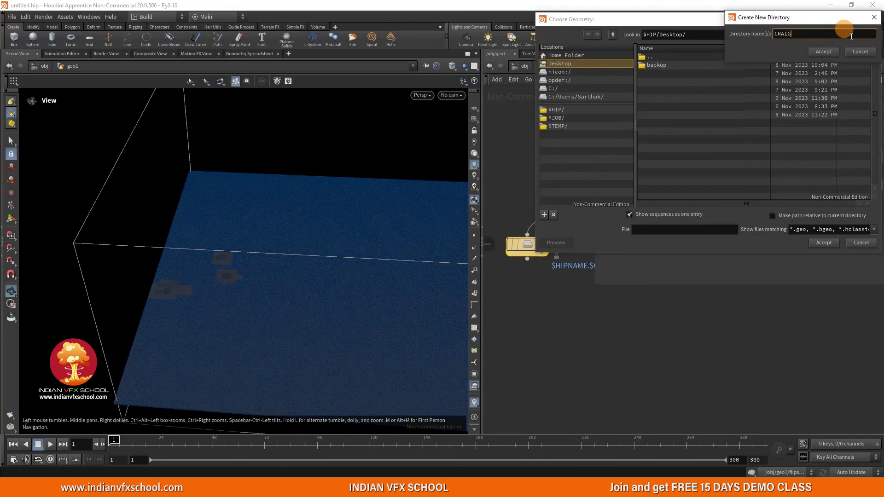
{"action": "type", "text": "CRAIG SIM"}
{"action": "key", "text": "Return"}
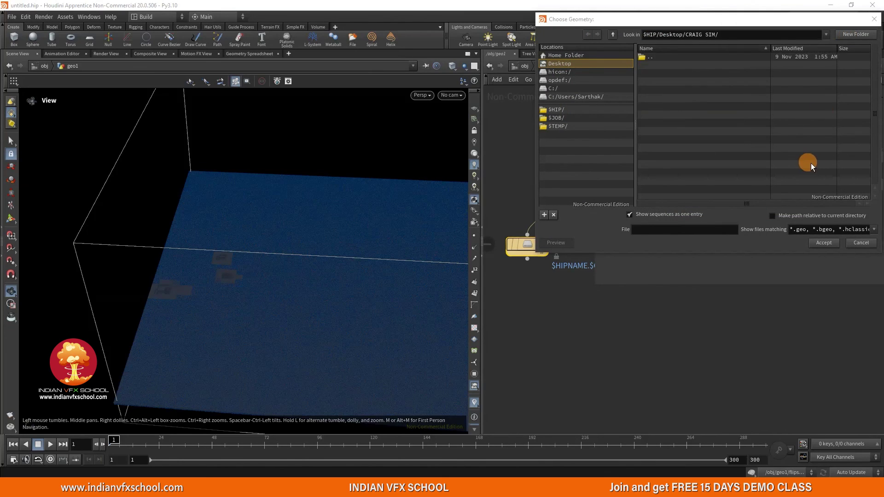
{"action": "left_click", "coordinate": [856, 34]}
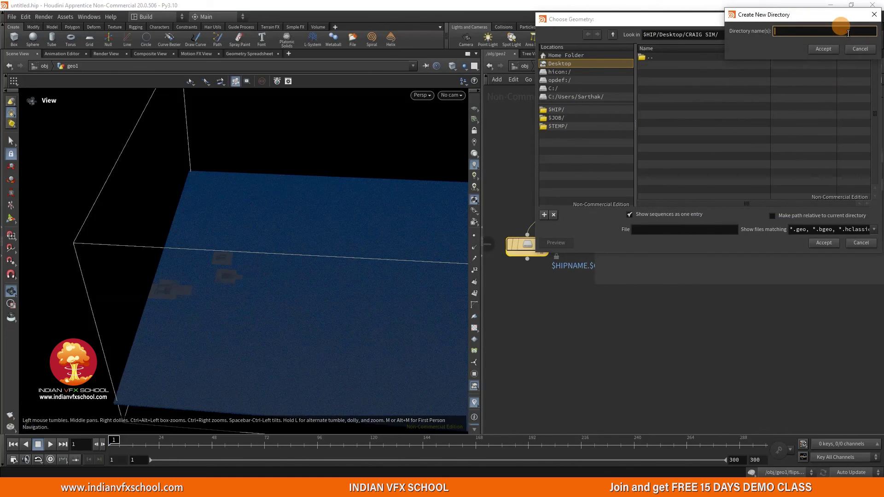
{"action": "type", "text": "particles"}
{"action": "key", "text": "Return"}
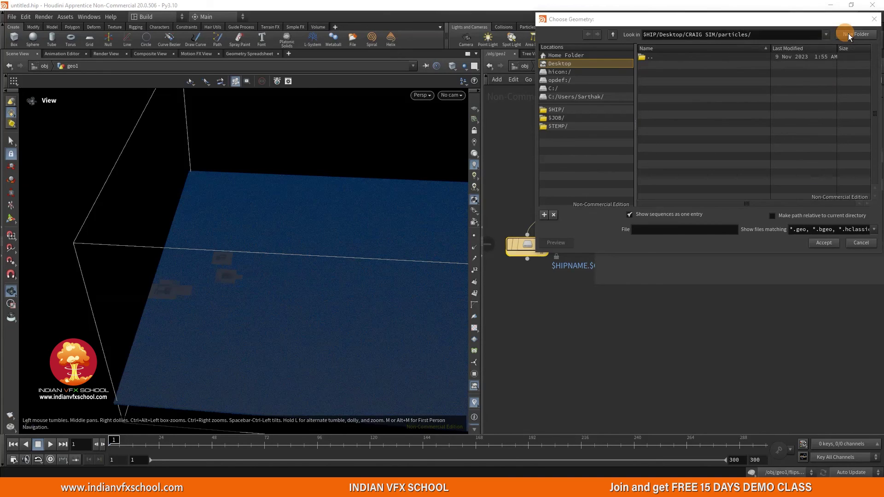
- Name the cache sequence $F.bgeo.sc in the particles folder and accept it as filecache1's Geometry File
{"action": "left_click", "coordinate": [650, 230]}
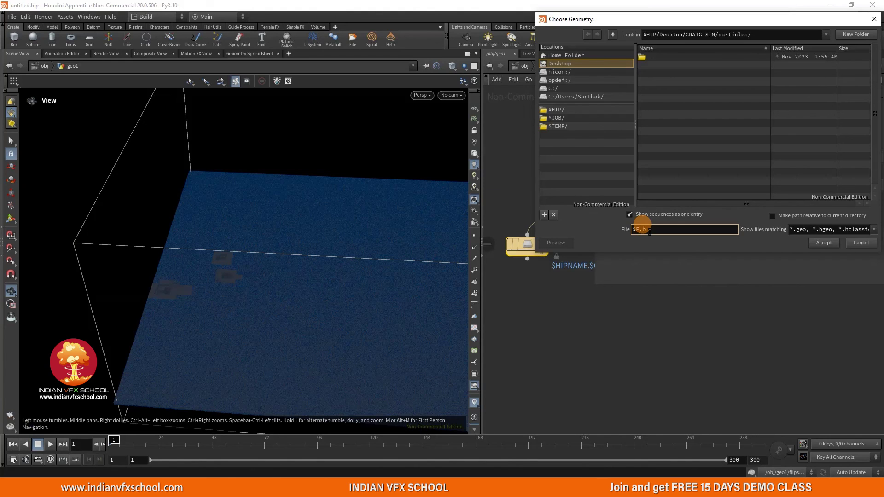
{"action": "type", "text": "sc"}
{"action": "key", "text": "Return"}
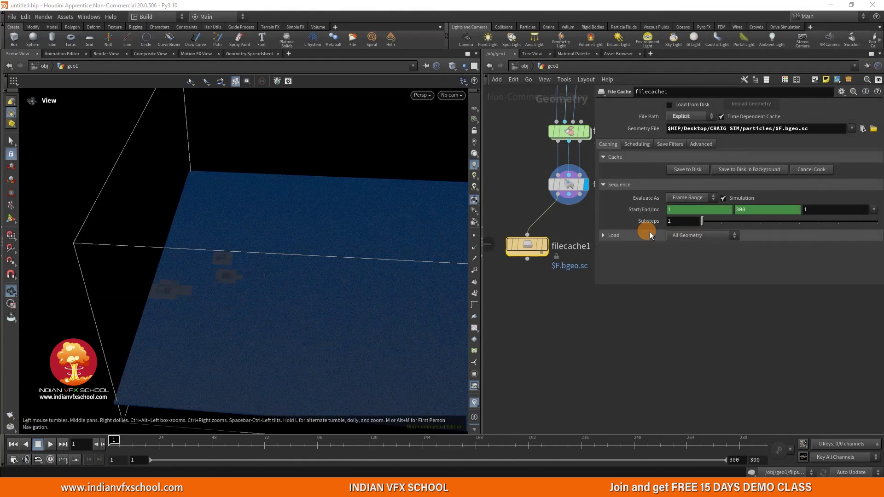
- Dismiss saving the scene file and start writing filecache1's particle sequence to disk
{"action": "key", "text": "ctrl+s"}
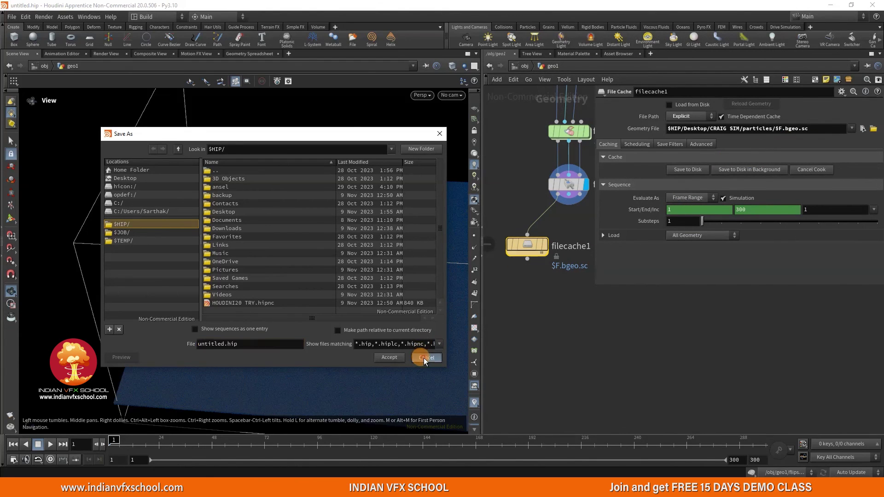
{"action": "left_click", "coordinate": [424, 358]}
{"action": "left_click", "coordinate": [684, 172]}
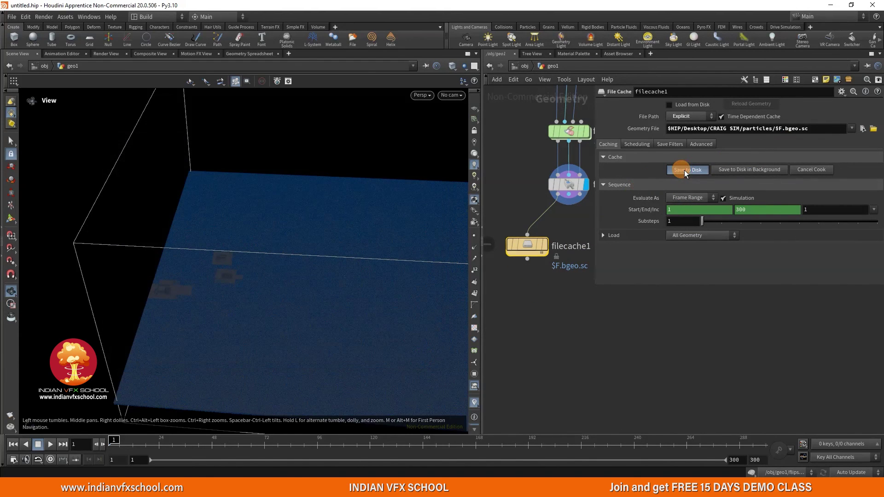